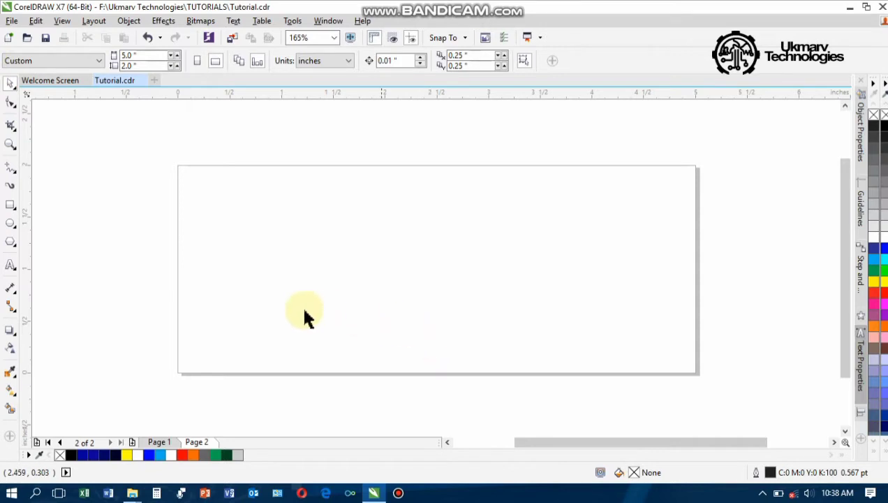
- Create a page-sized 5 by 2 inch rectangle, fill it red (#FF0000) and remove its outline
double_click(11, 204)
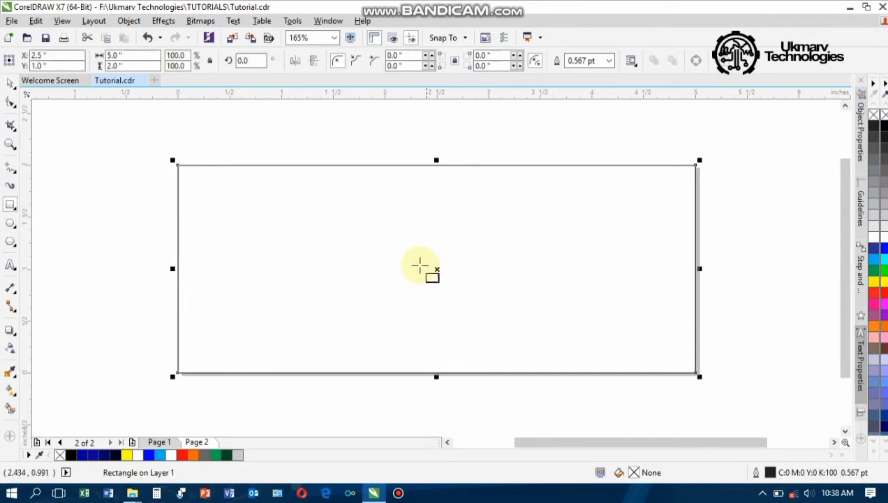
key(space)
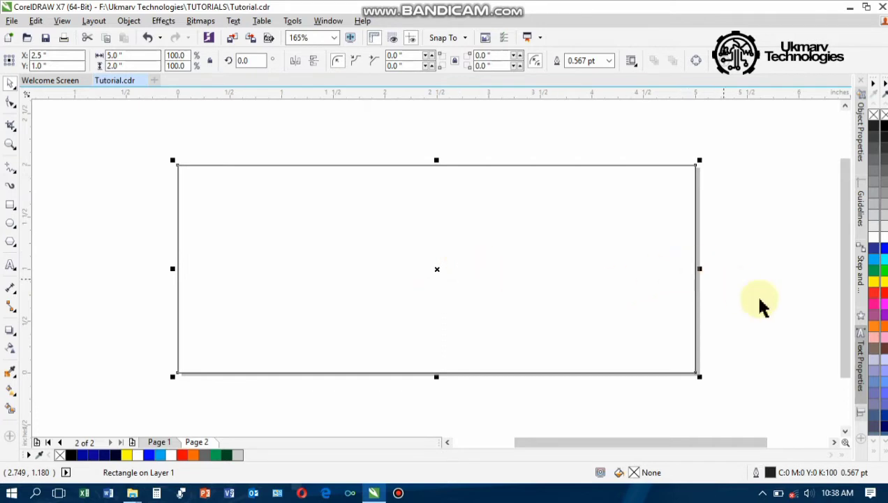
drag(873, 292, 674, 199)
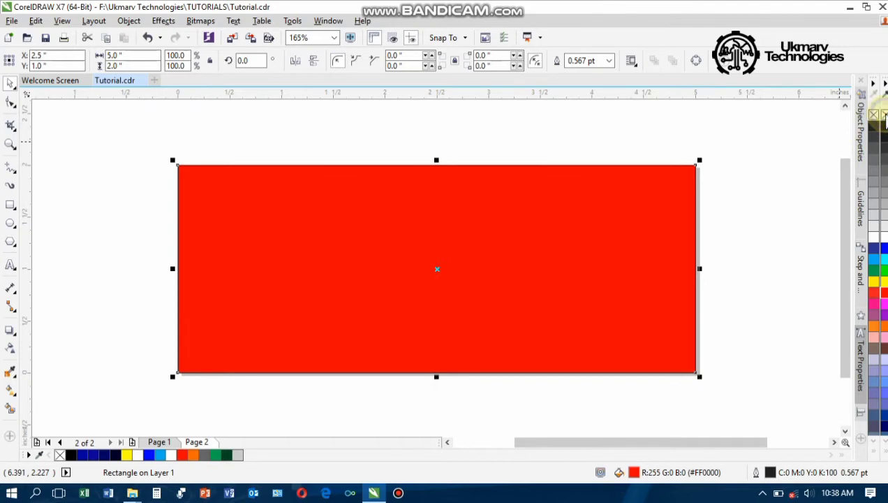
right_click(882, 115)
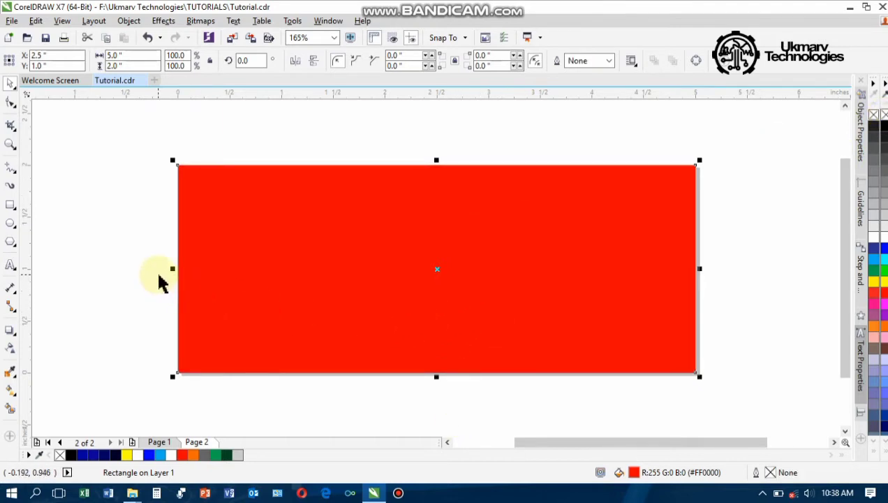
drag(172, 268, 466, 311)
key(ctrl+z)
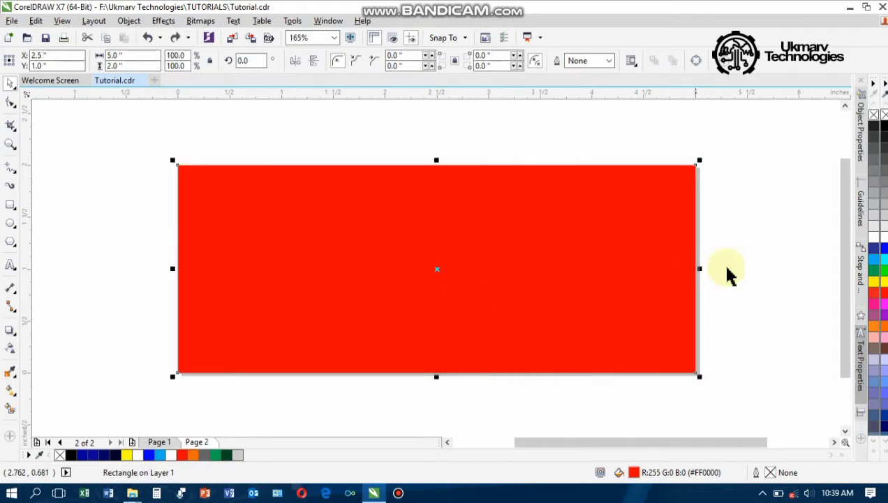
click(742, 261)
click(440, 257)
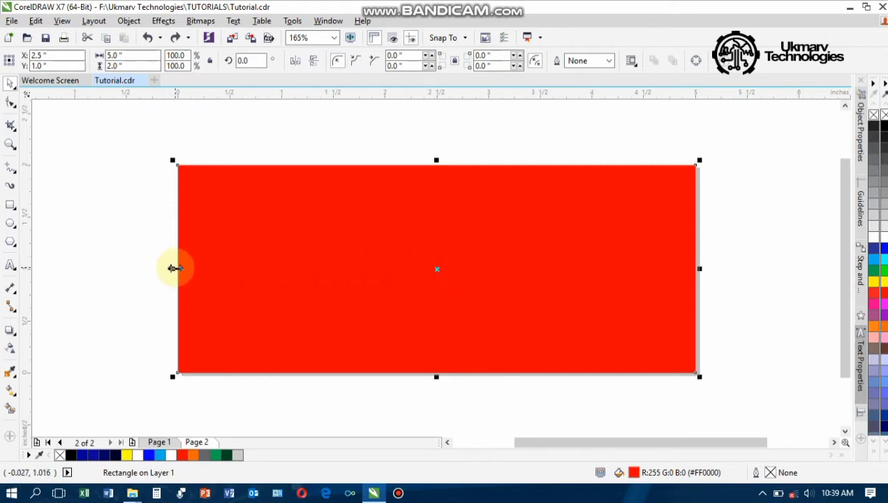
- Make a copy of the red rectangle scaled to about 2.52 inches wide over its right half, and fill it light grey (#E6E6E6)
drag(173, 268, 432, 318)
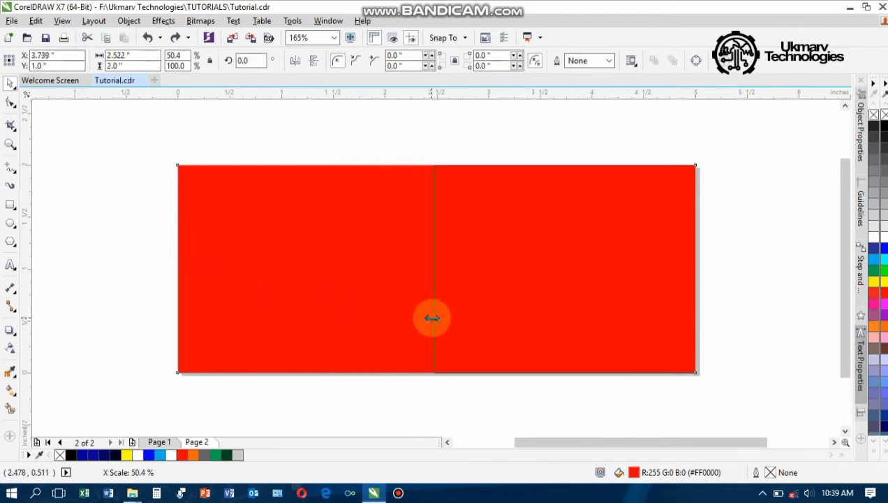
drag(433, 323, 433, 323)
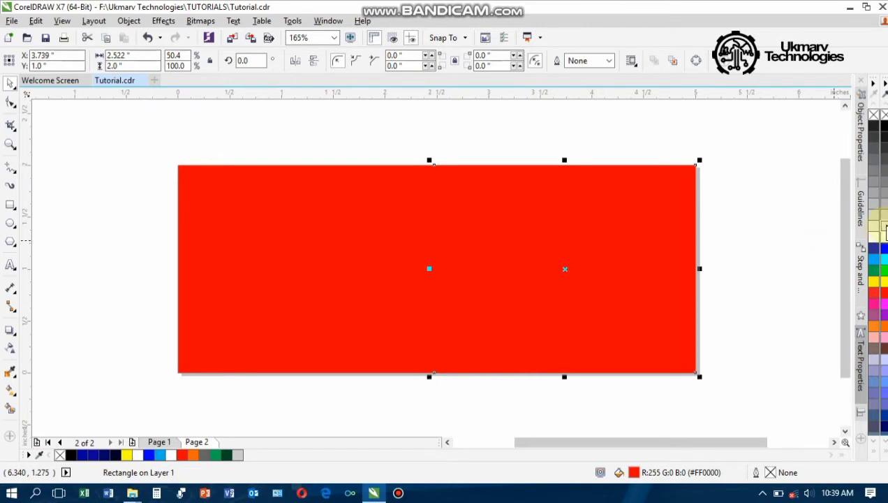
click(874, 225)
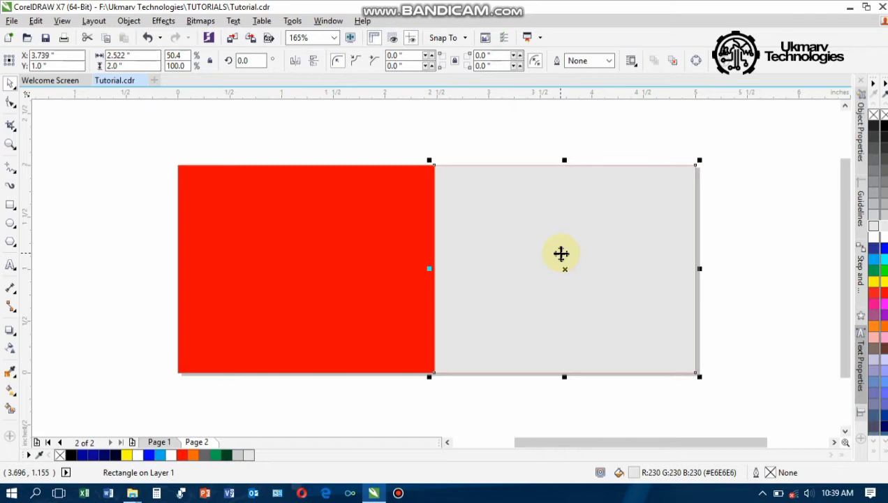
- Convert the grey rectangle to curves and slant its left edge, moving the upper node about 0.42 inch left and the lower node right
key(ctrl+q)
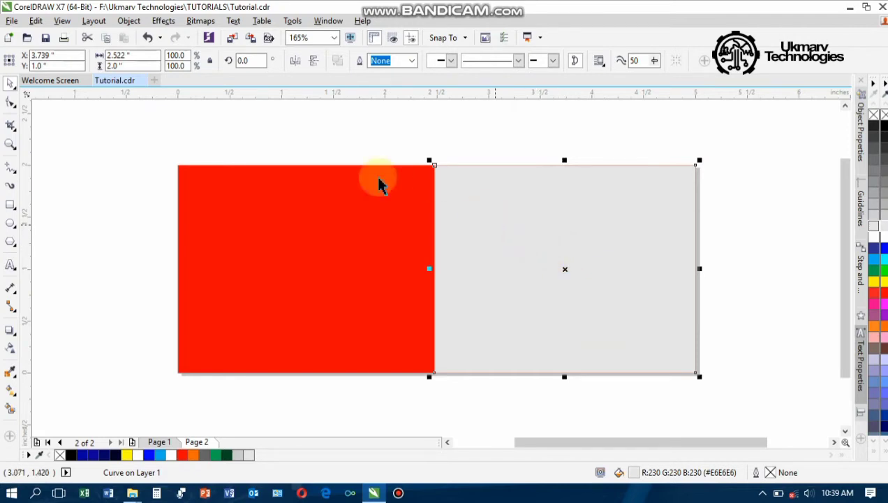
click(10, 103)
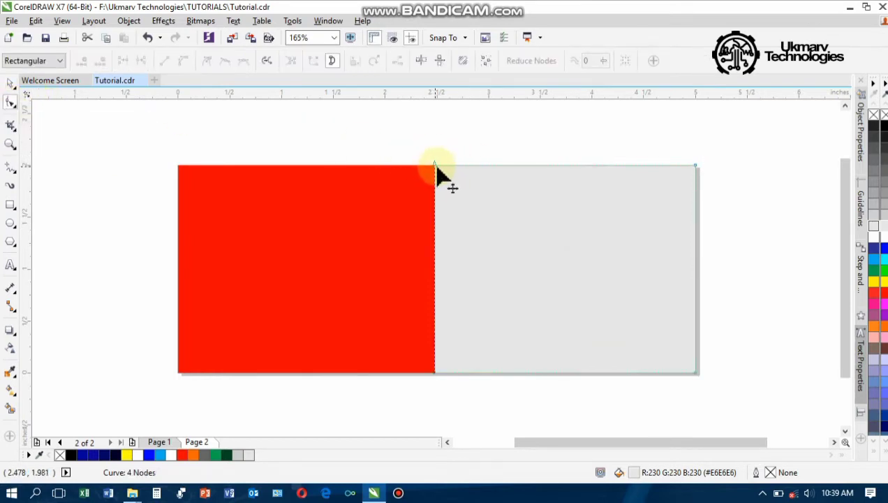
drag(435, 166, 391, 166)
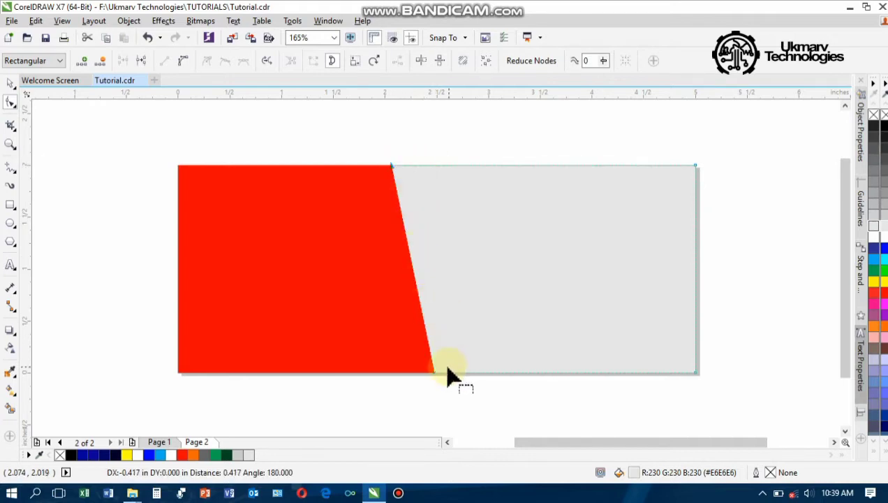
drag(434, 375, 497, 372)
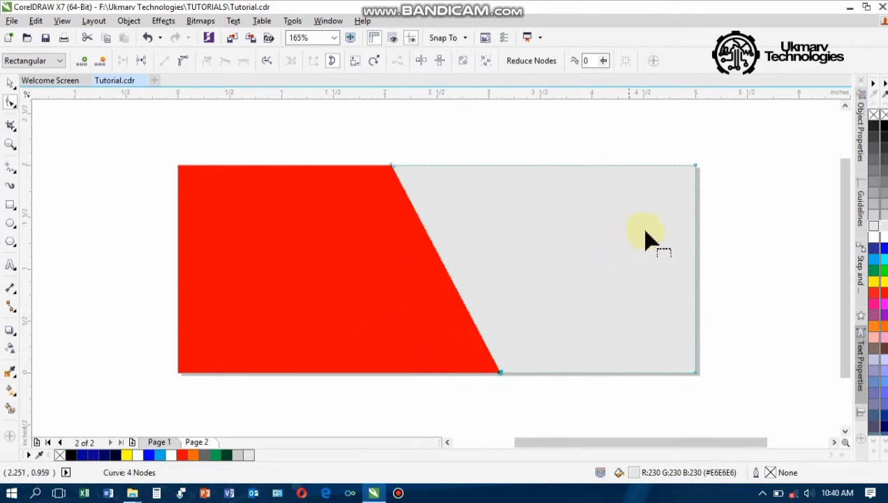
key(space)
- Make a horizontally mirrored copy of the grey shape, flip it vertically and move it to about X 1.323 inches, leaving a diagonal red stripe
click(611, 233)
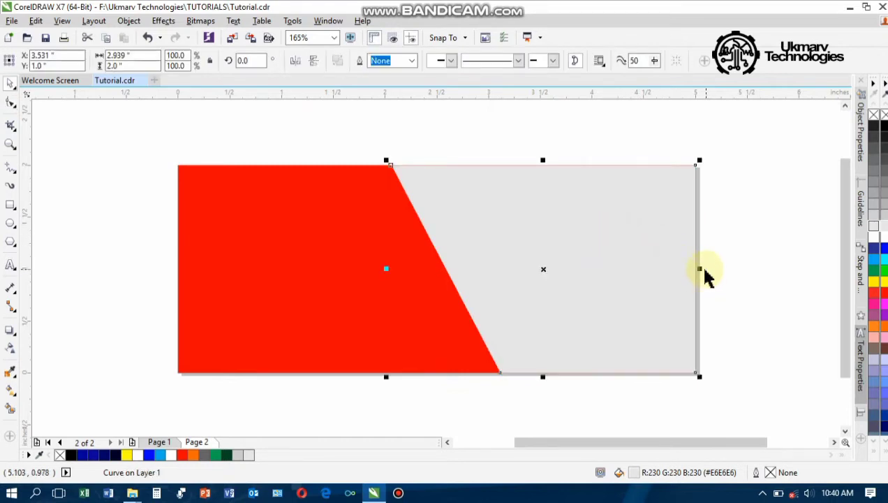
drag(701, 270, 304, 303)
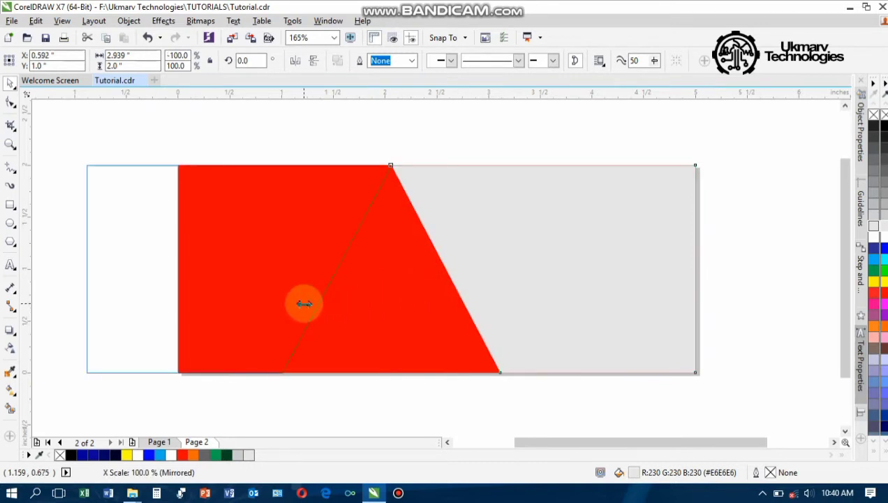
drag(305, 306, 303, 303)
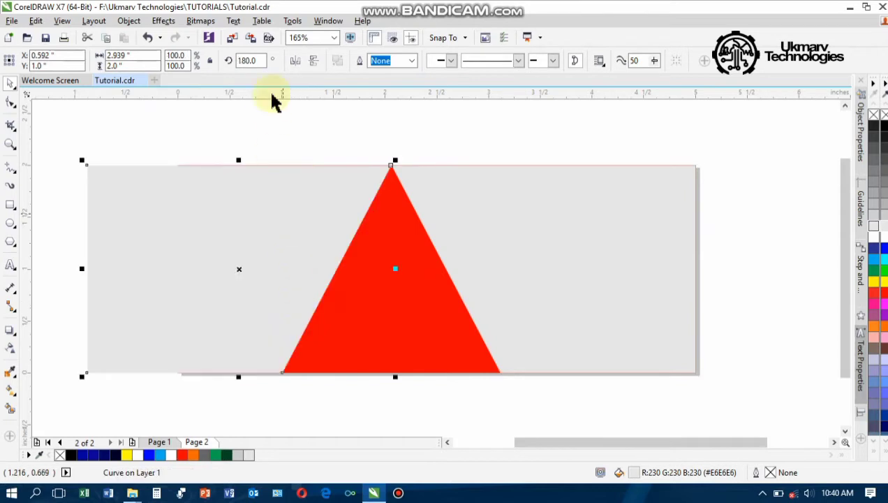
click(313, 61)
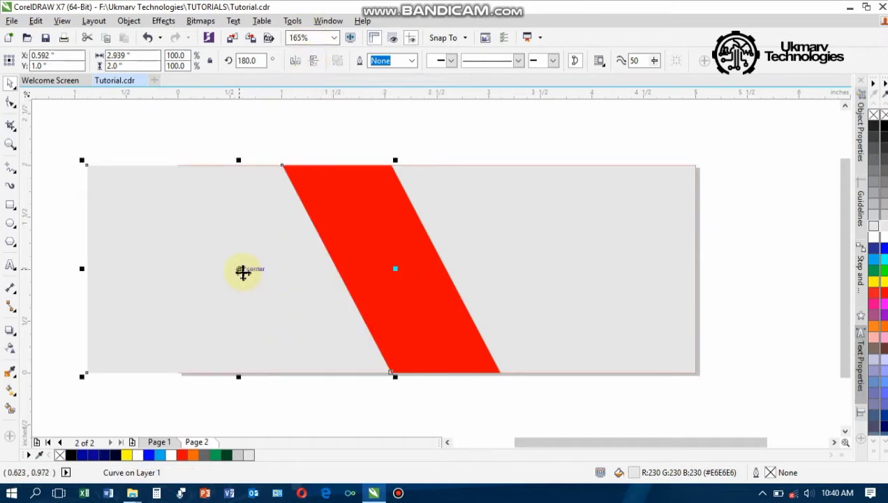
drag(242, 271, 309, 285)
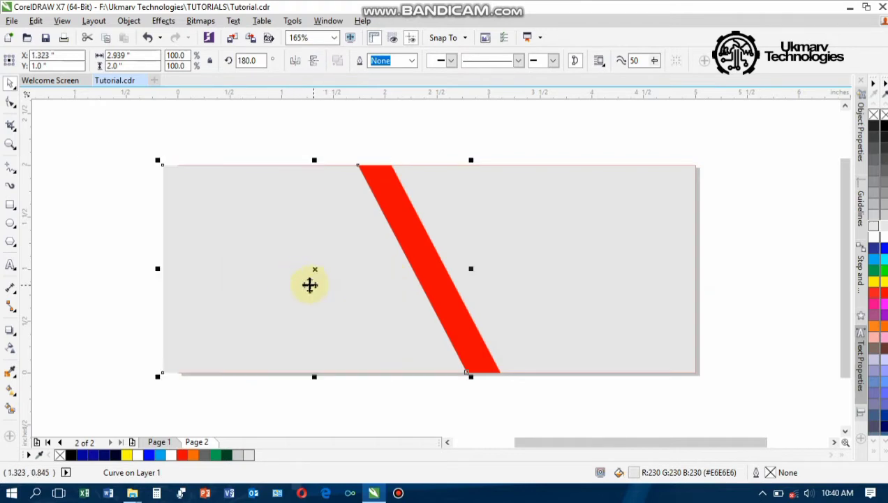
- Align the left grey shape with the left edge of the red background rectangle
click(369, 131)
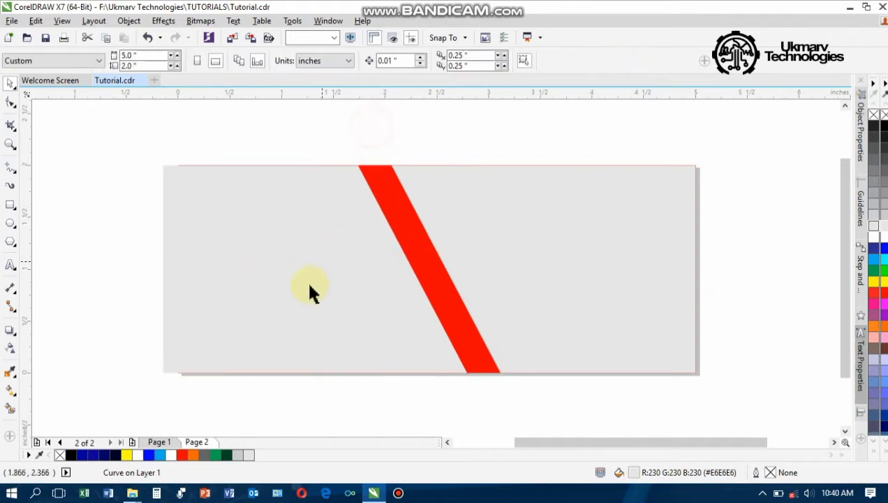
click(305, 281)
shift+click(489, 363)
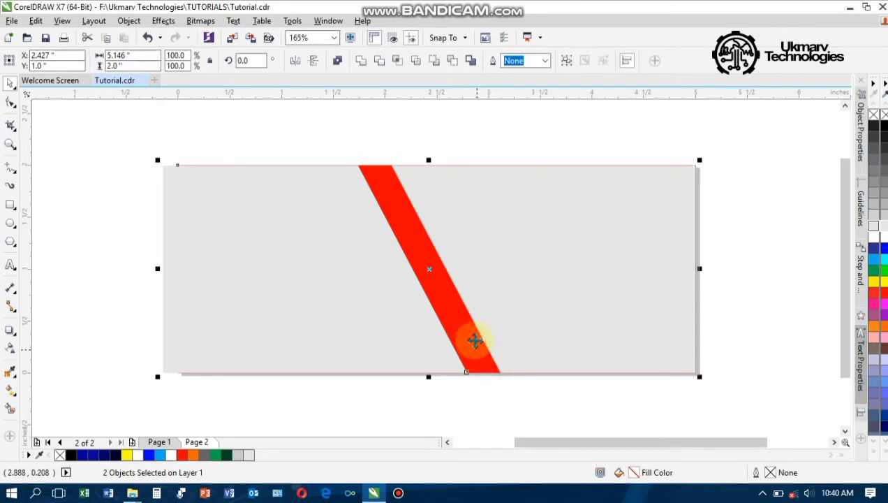
key(l)
click(240, 135)
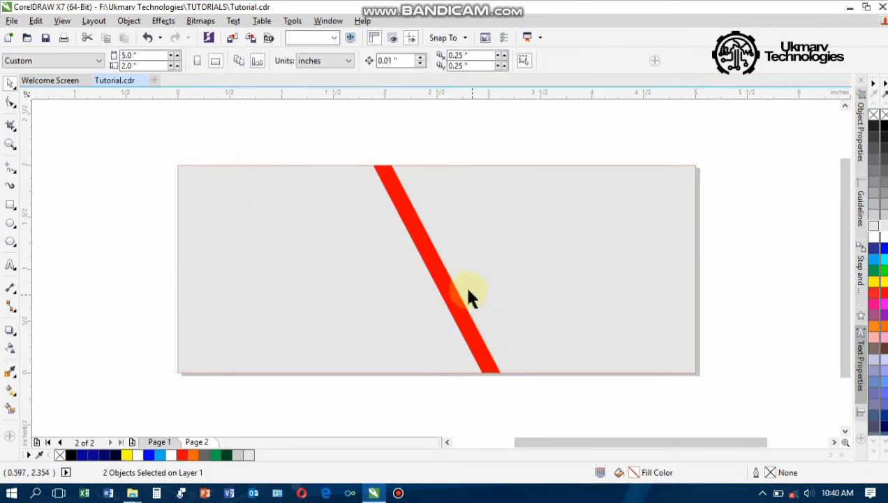
- Style the left grey shape with an orange (#FF6600) fill and a 4.0 pt outline, and stretch it slightly to the right to narrow the red stripe
click(361, 291)
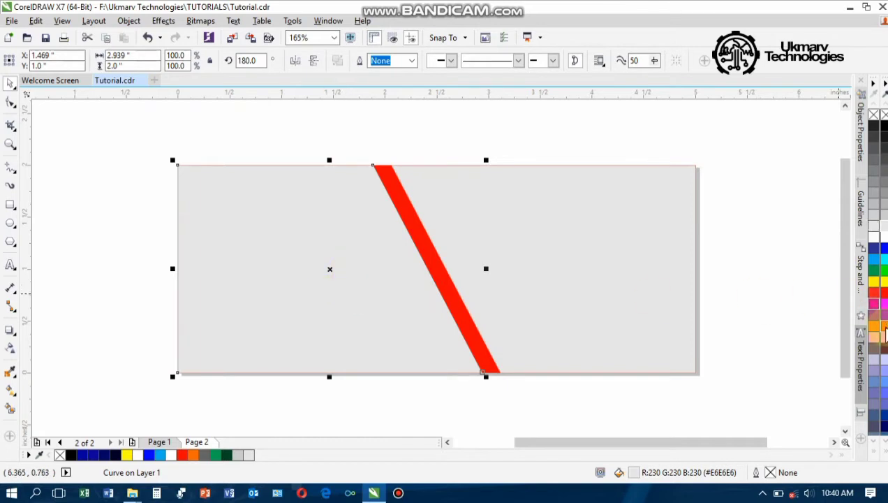
click(885, 327)
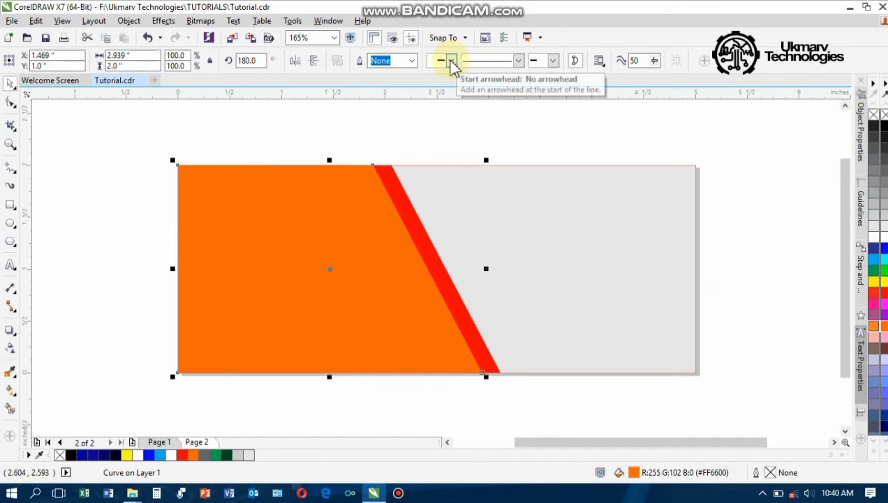
click(412, 60)
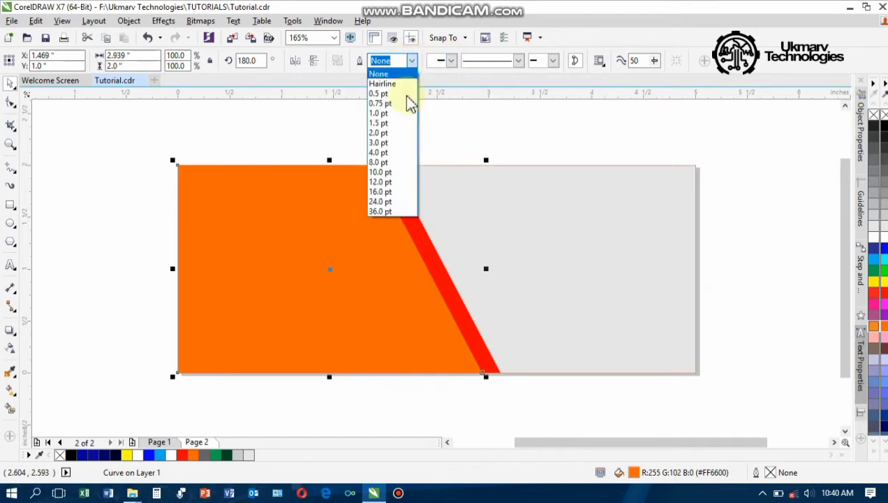
click(396, 152)
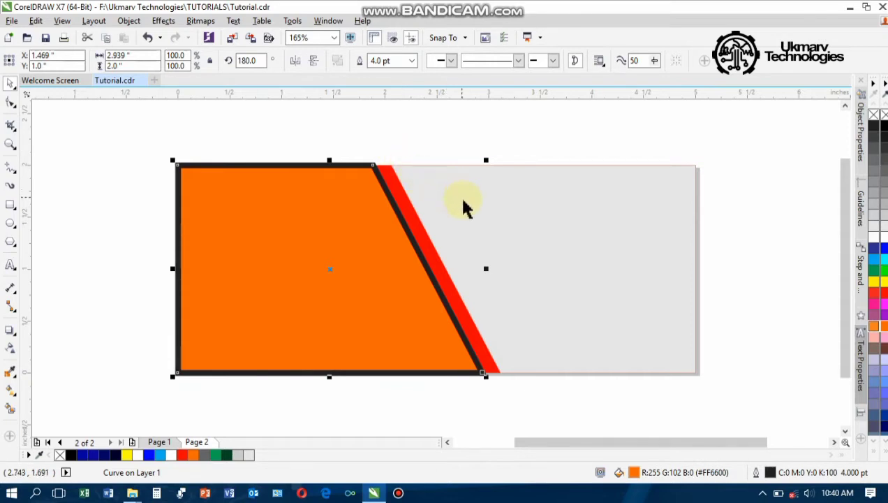
drag(486, 270, 494, 268)
- Give the grey shape on the right a 4.0 pt outline coloured orange (#FF6600)
click(546, 248)
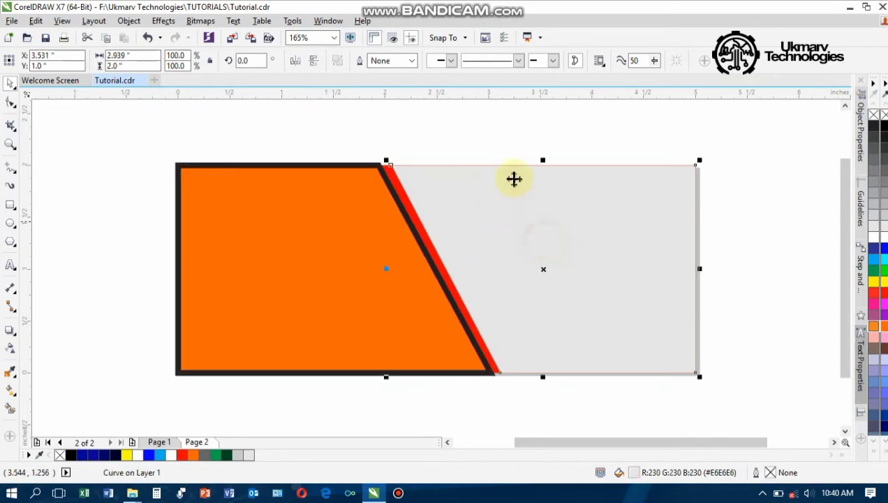
click(414, 63)
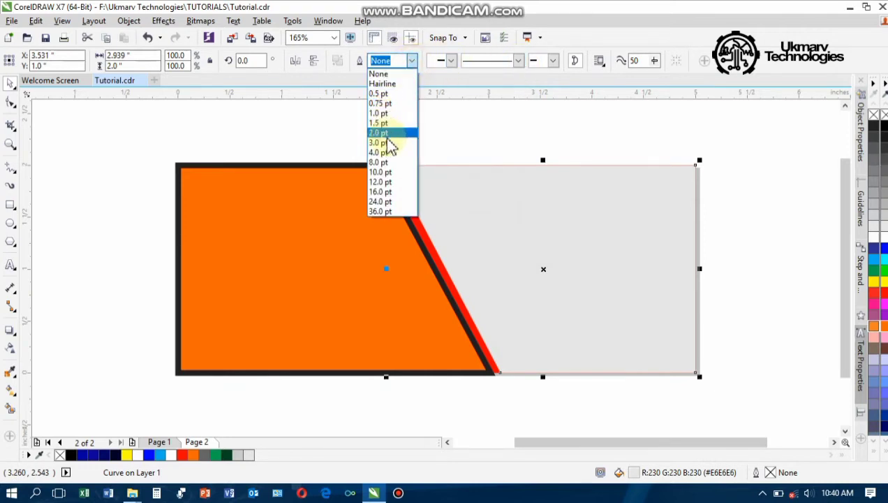
click(383, 152)
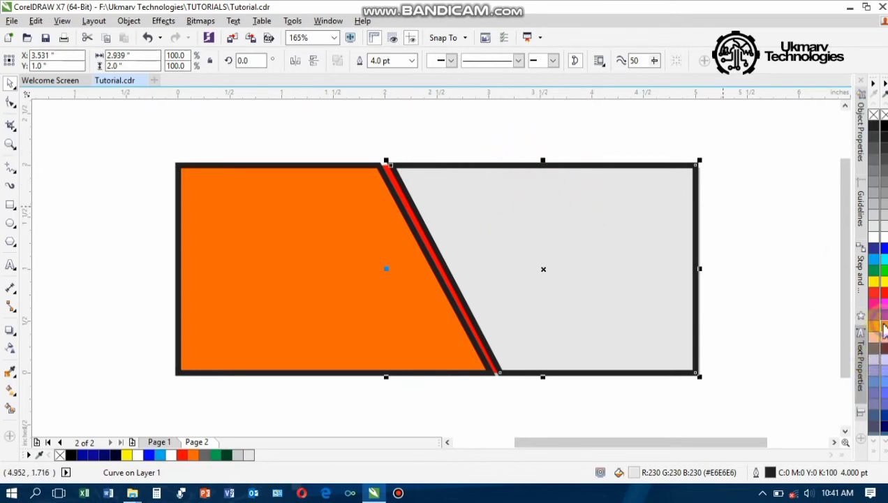
right_click(883, 326)
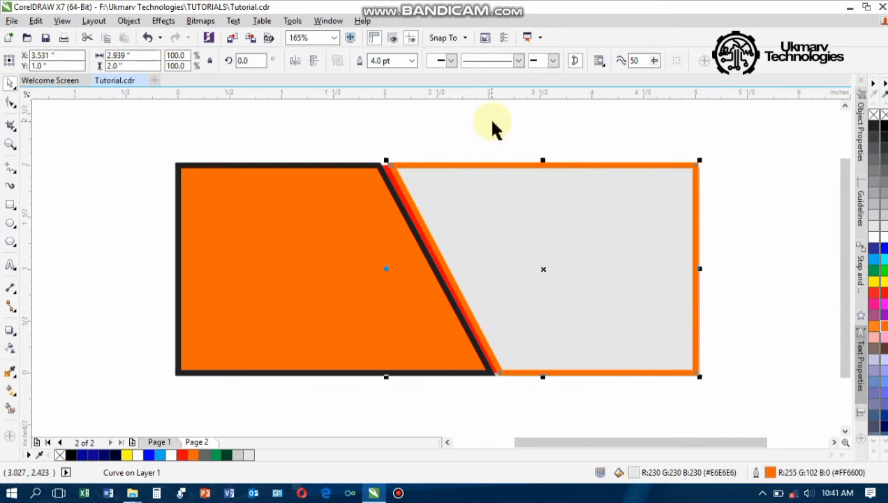
click(487, 143)
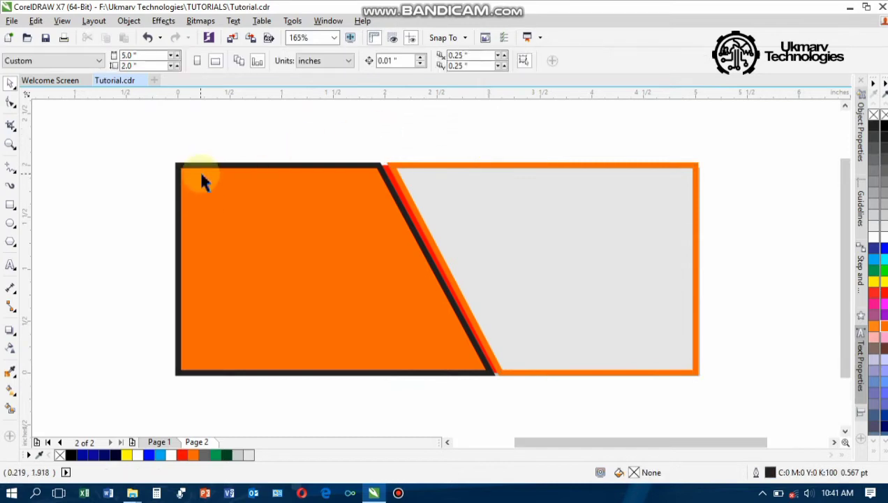
- Draw a six-sided polygon in the upper part of the grey panel
click(14, 245)
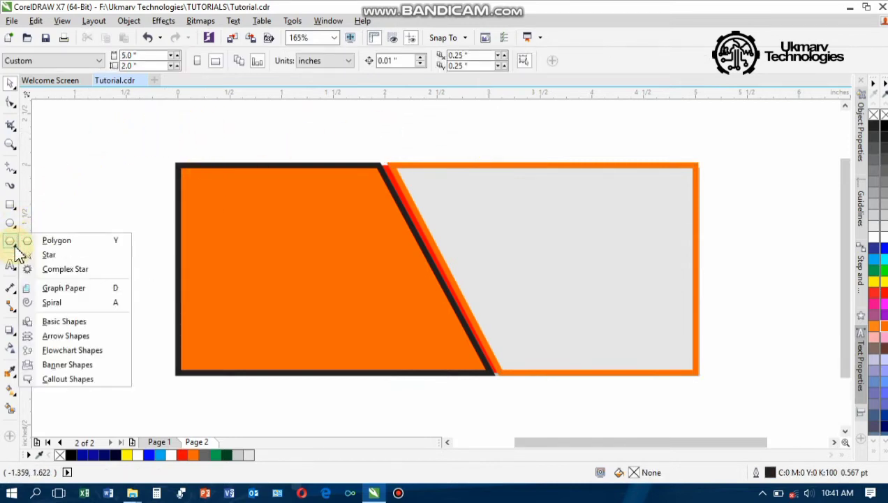
click(54, 241)
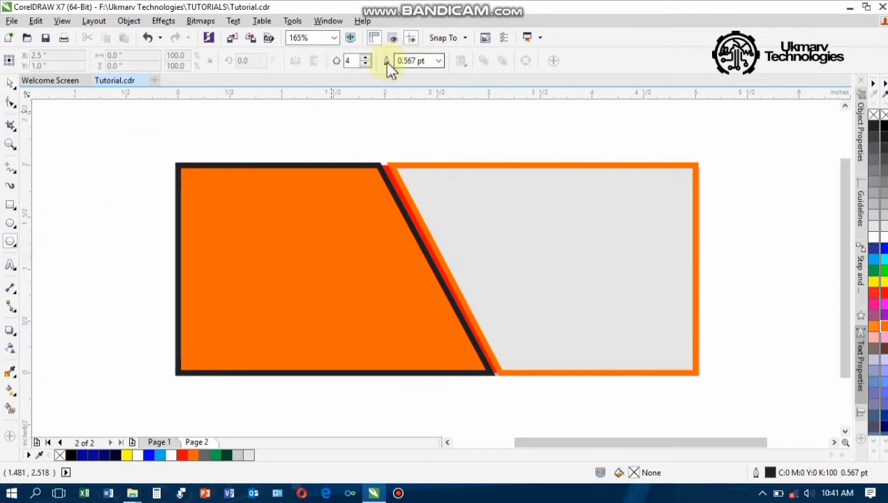
click(366, 57)
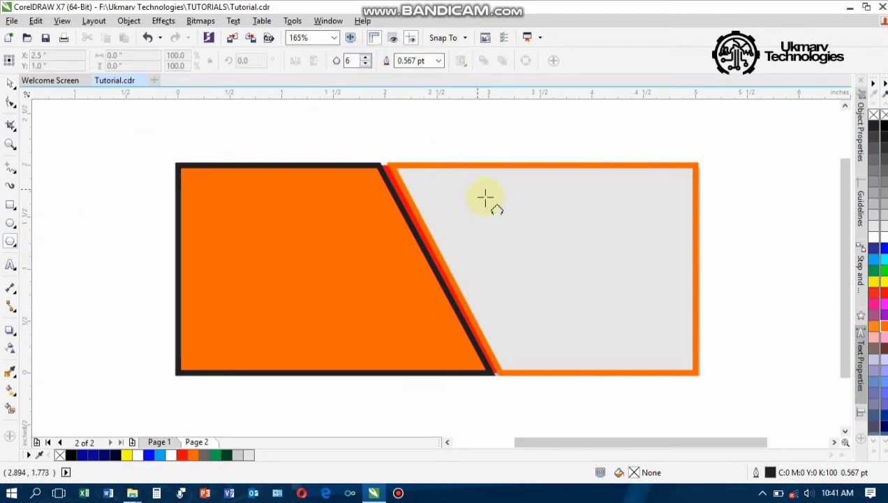
drag(482, 194, 536, 292)
- Copy the hexagon into a cluster of two above one, and position the cluster at about X 3.866, Y 1.013 inches on the grey panel
drag(534, 240, 577, 314)
drag(444, 142, 691, 391)
drag(597, 283, 578, 268)
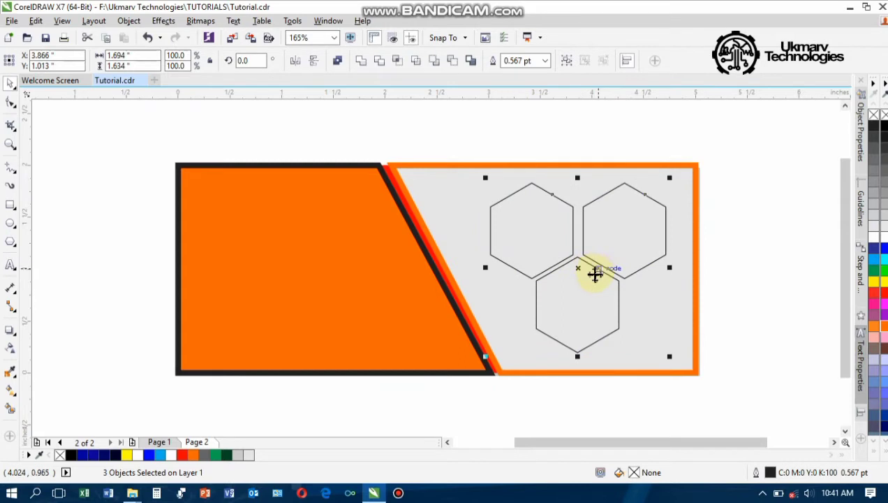
click(753, 167)
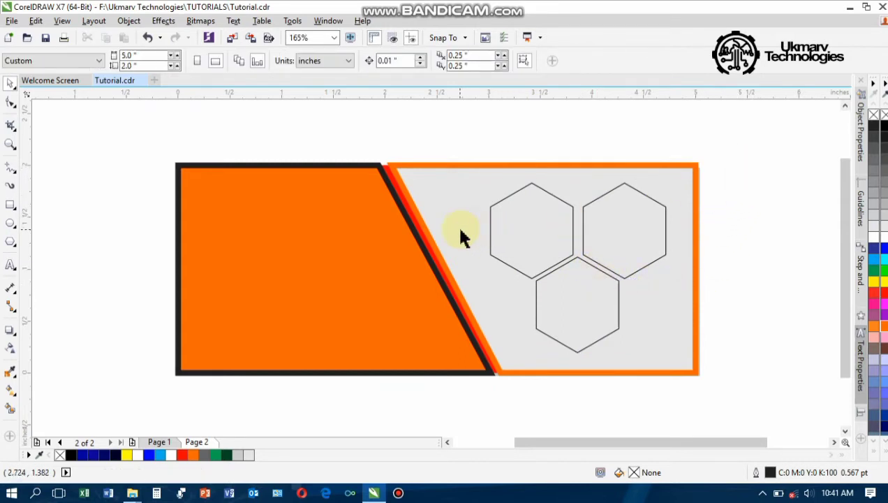
- Change the outline colour of the left orange shape to RGB black
click(381, 240)
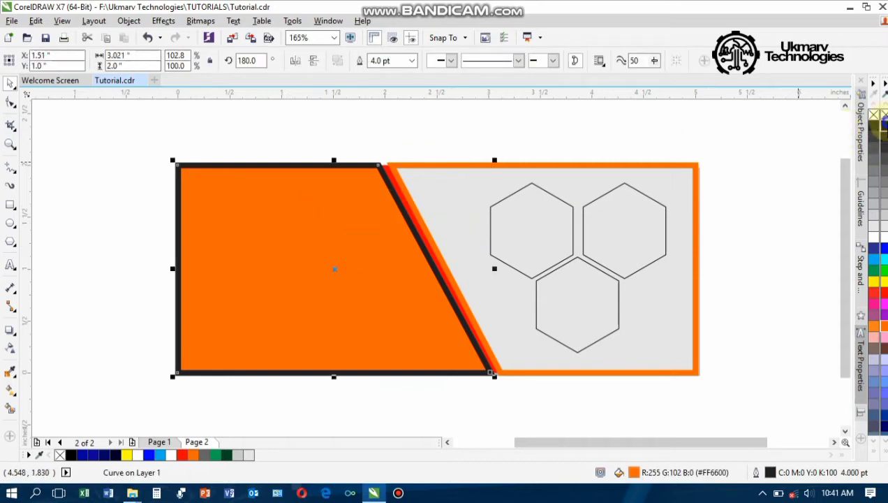
right_click(883, 120)
click(289, 137)
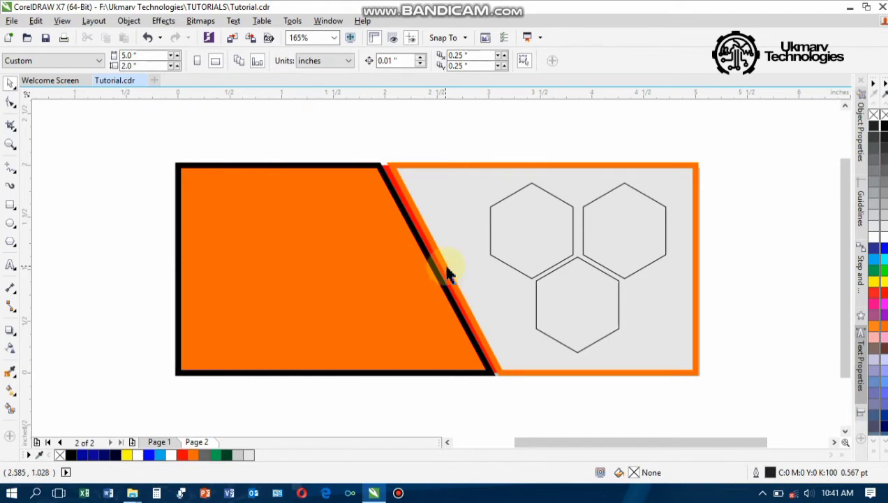
- Import the Assorted-Meat-Pepper-Soup, chicken-pepper-soup, Croaker-fish and Nigerian-Catfish-Peppersoup images and place them at small size along the right panel's upper edge
click(233, 40)
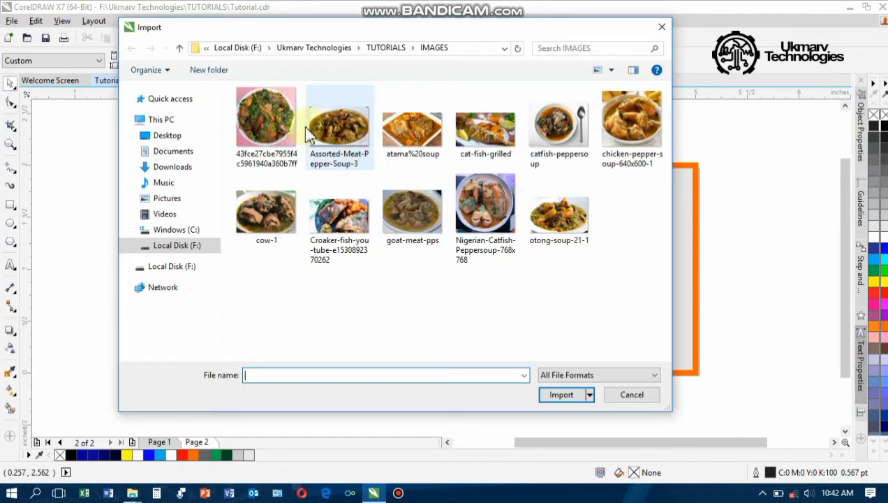
click(620, 117)
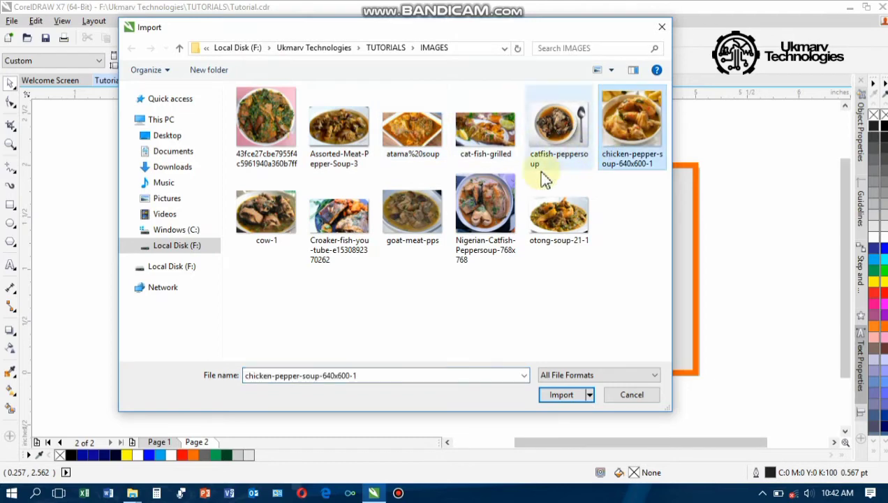
ctrl+click(487, 218)
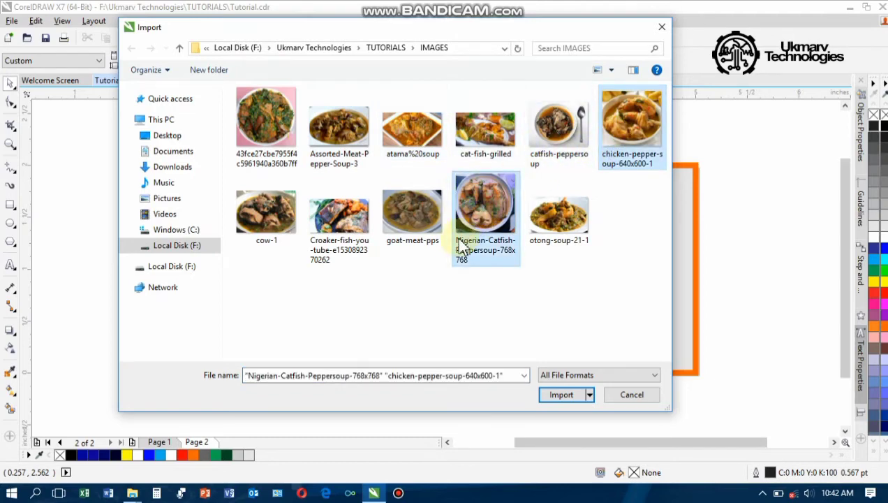
ctrl+click(358, 133)
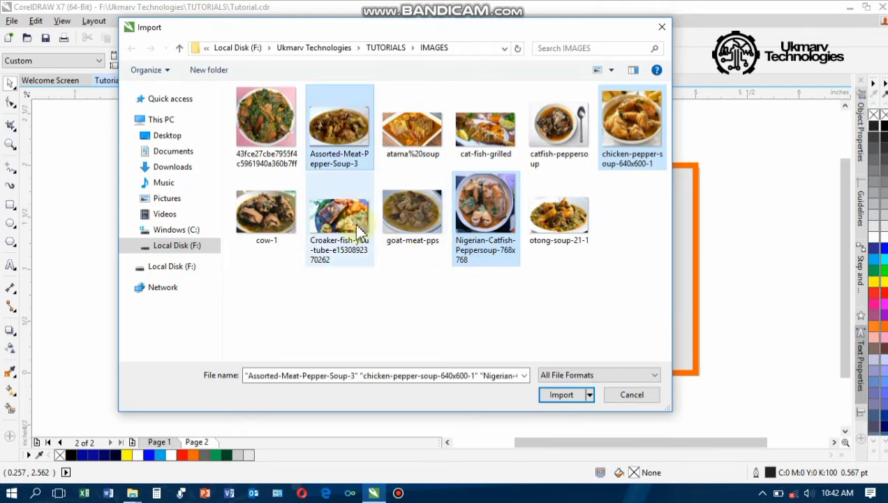
ctrl+click(359, 231)
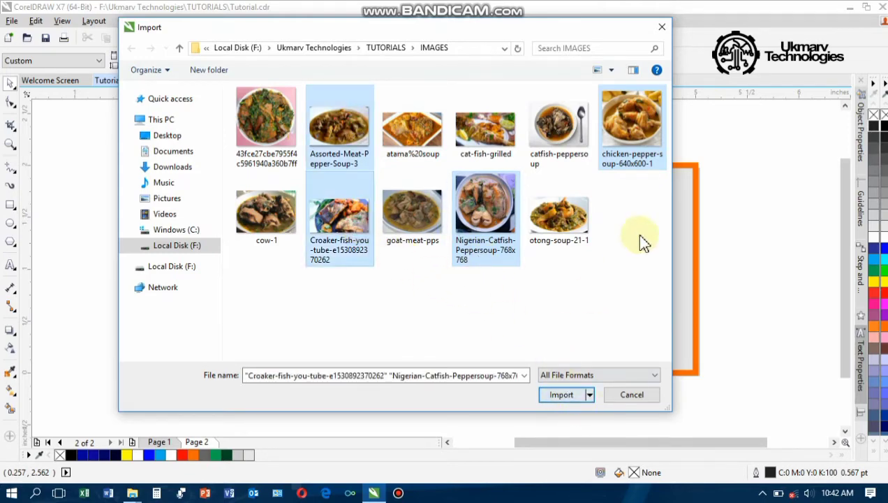
click(562, 395)
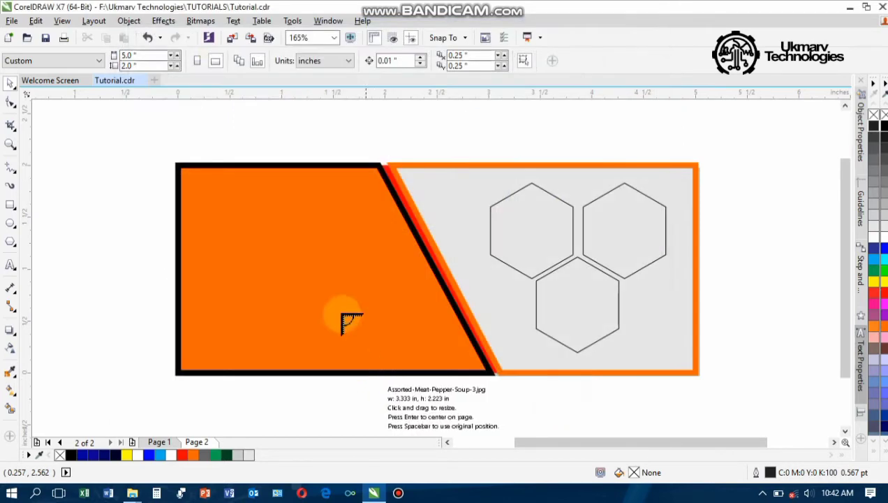
drag(496, 122, 571, 170)
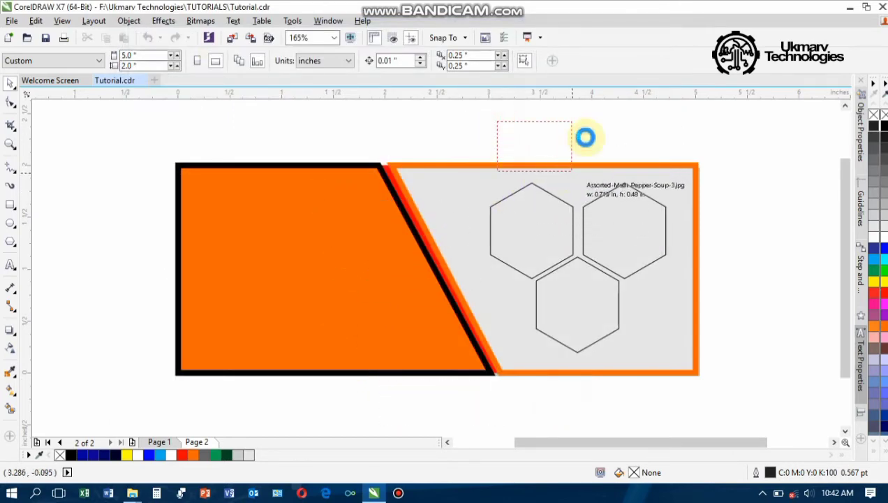
drag(588, 130, 638, 175)
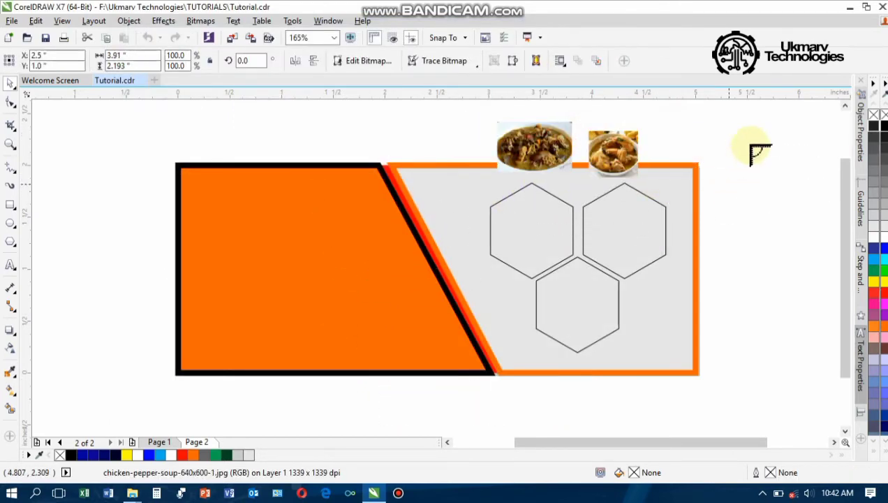
drag(676, 133, 787, 176)
- Move the Croaker-fish image over the right panel and enlarge it to about 2.846 by 1.597 inches
click(698, 148)
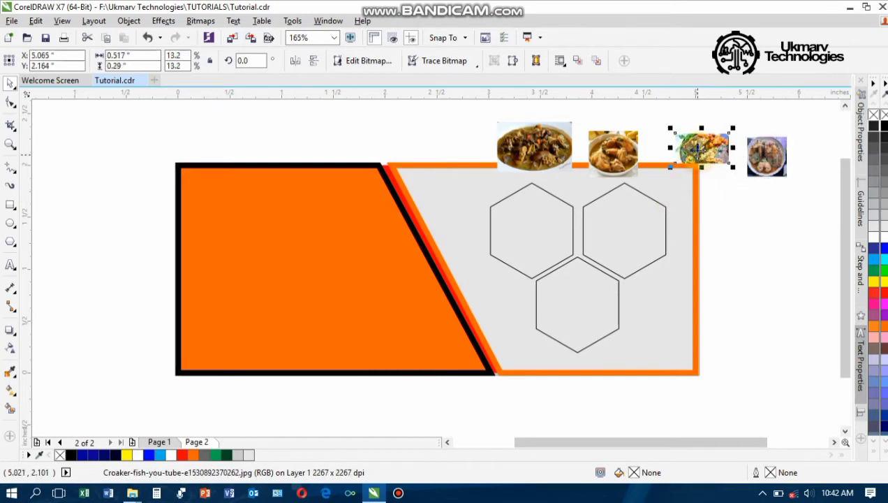
drag(696, 147, 737, 283)
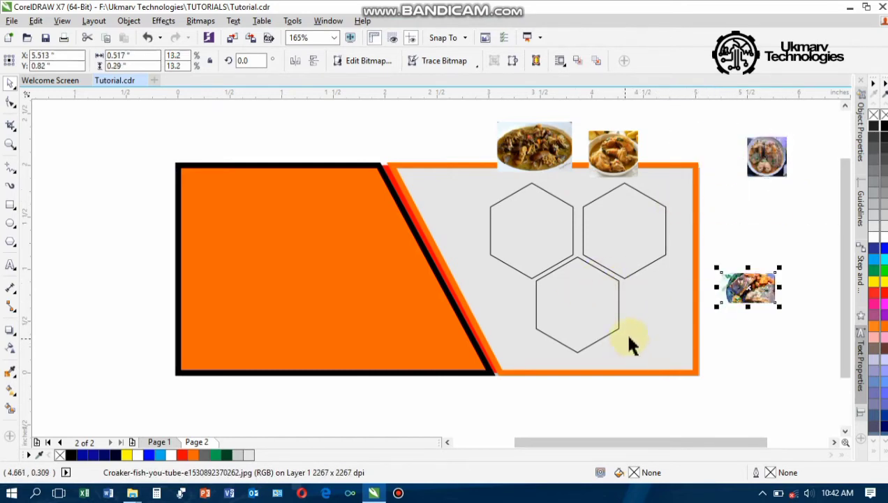
drag(748, 286, 678, 396)
key(Escape)
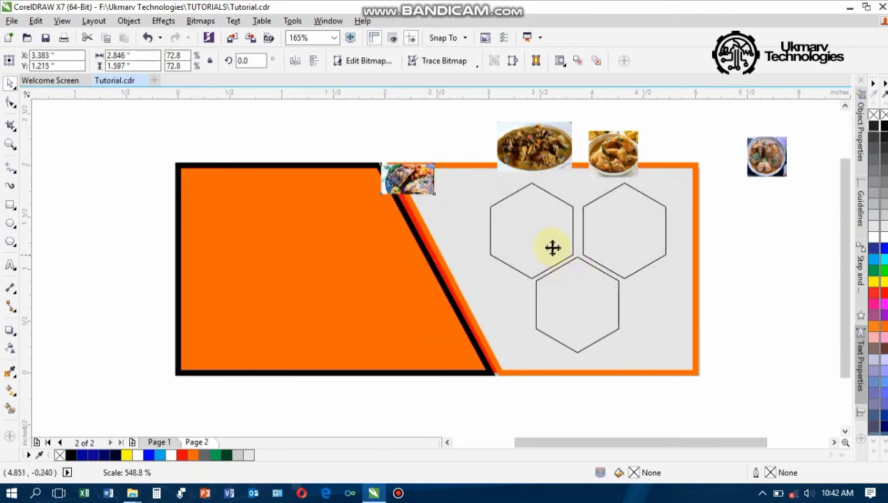
- PowerClip the enlarged Croaker-fish image inside the grey panel
right_click(522, 253)
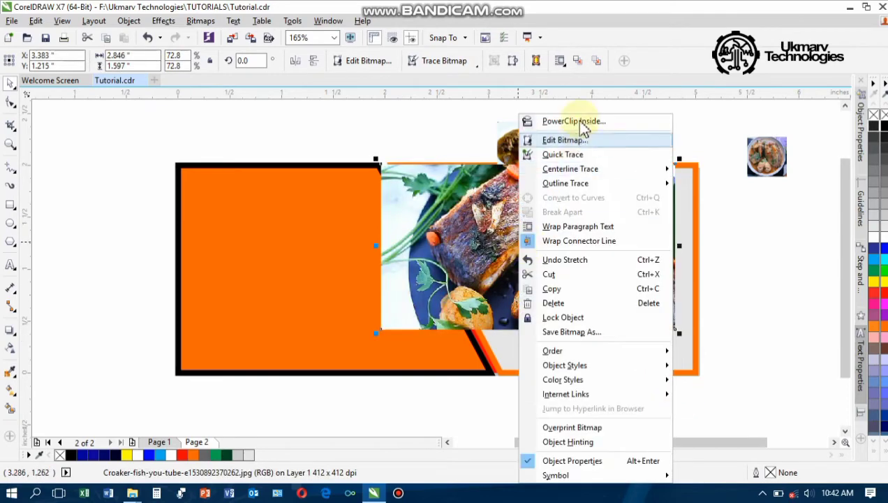
click(574, 122)
click(582, 353)
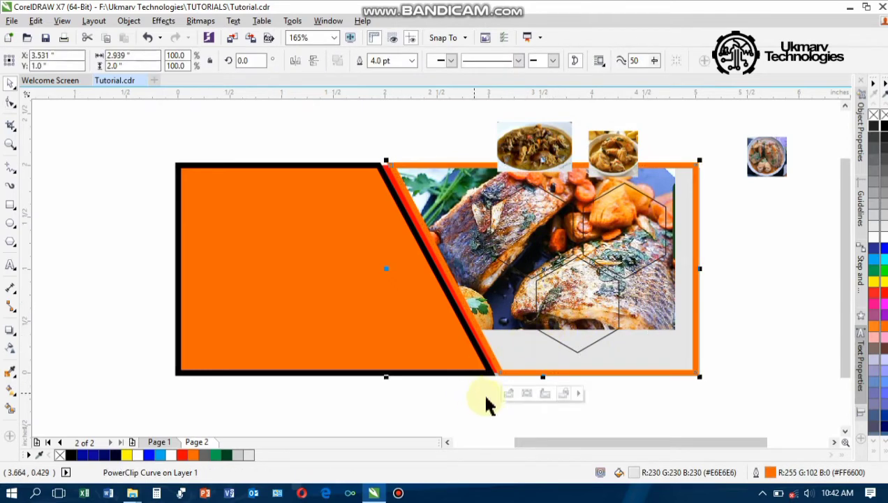
- Edit the grey panel's PowerClip contents, enlarging the fish image to about 3.95 by 2.216 inches and repositioning it to cover the panel
click(657, 343)
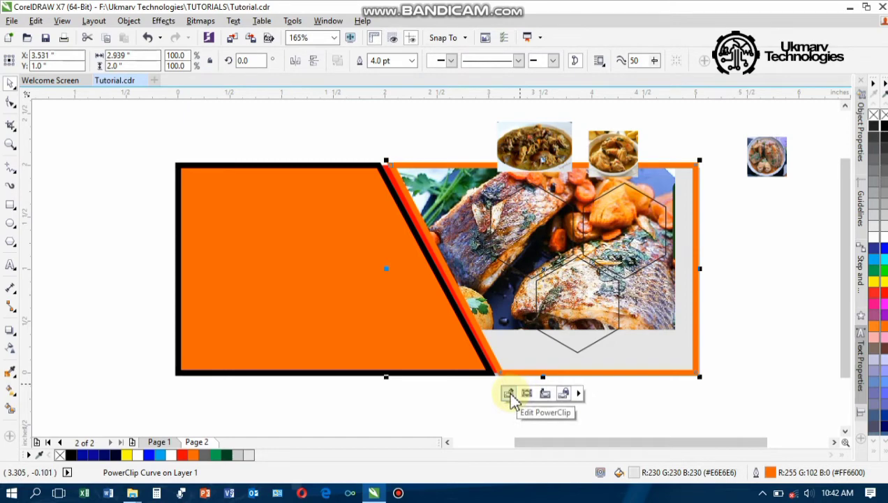
click(510, 396)
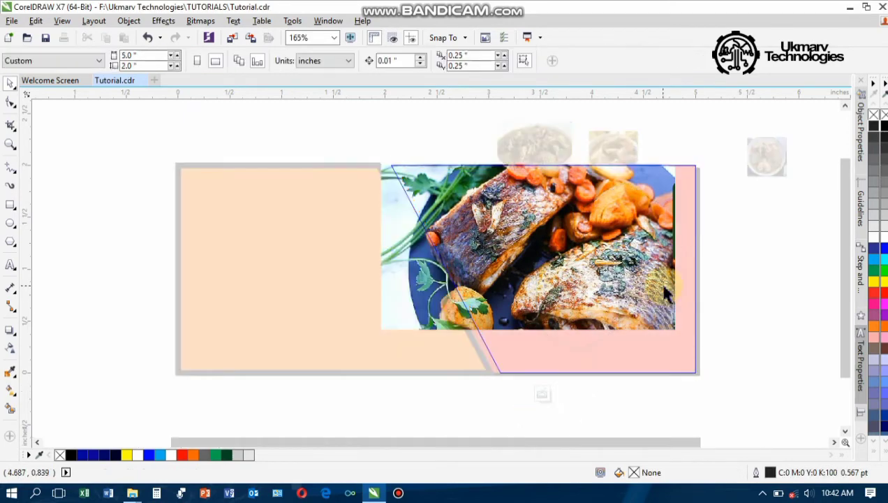
click(666, 297)
drag(675, 330, 730, 390)
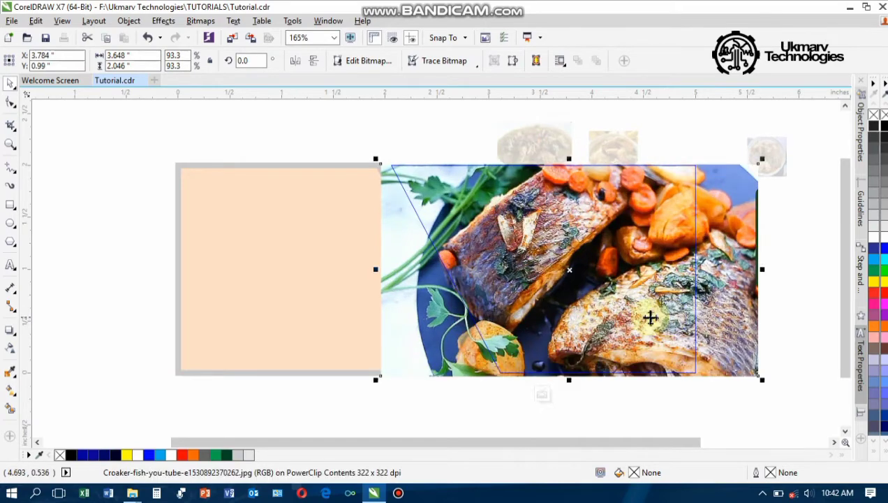
drag(650, 318, 635, 312)
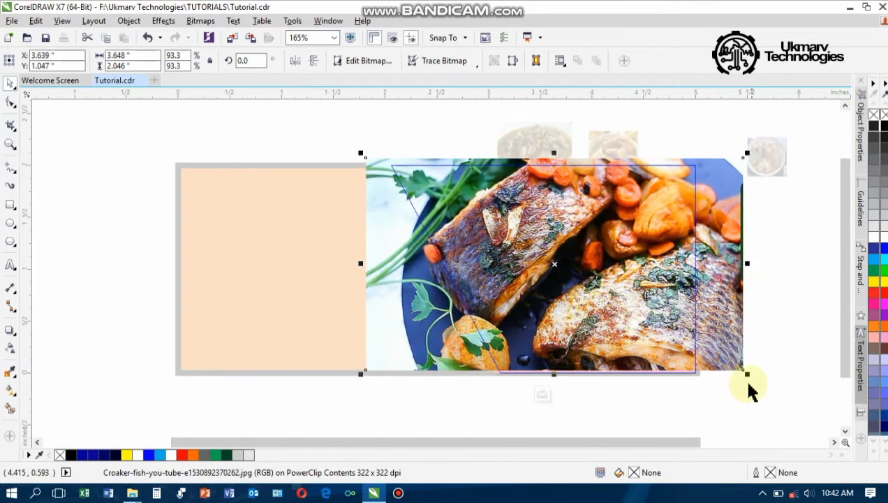
drag(745, 375, 777, 392)
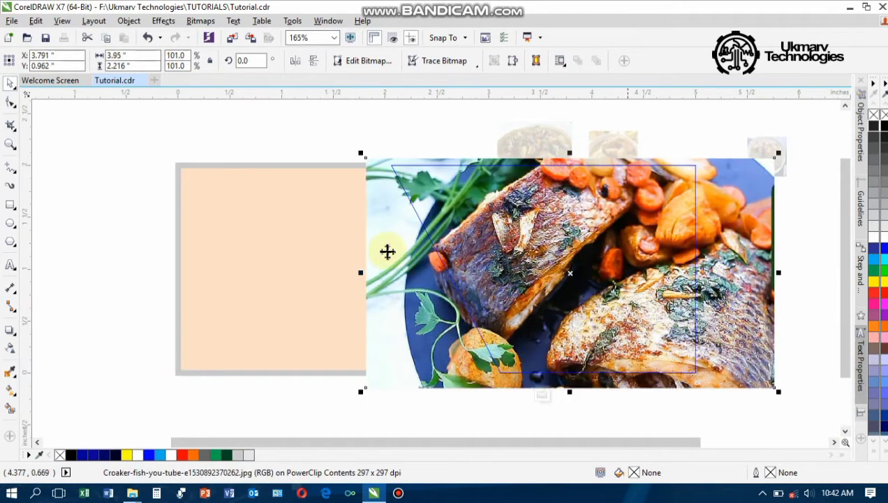
- Apply a uniform transparency of 58 to the fish image and finish editing the PowerClip
click(9, 348)
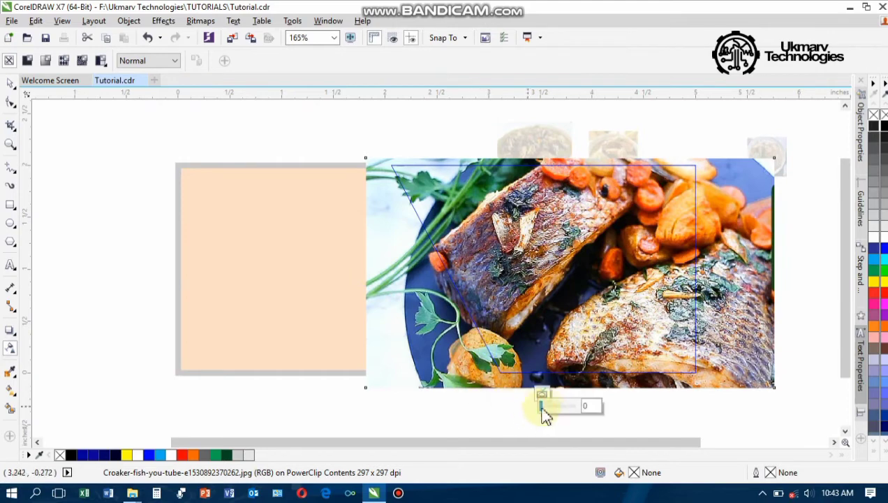
drag(555, 410, 565, 411)
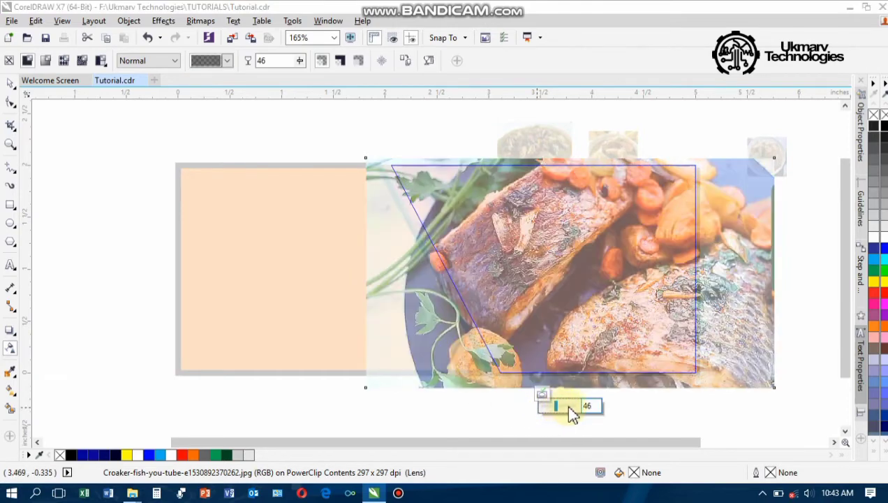
click(561, 405)
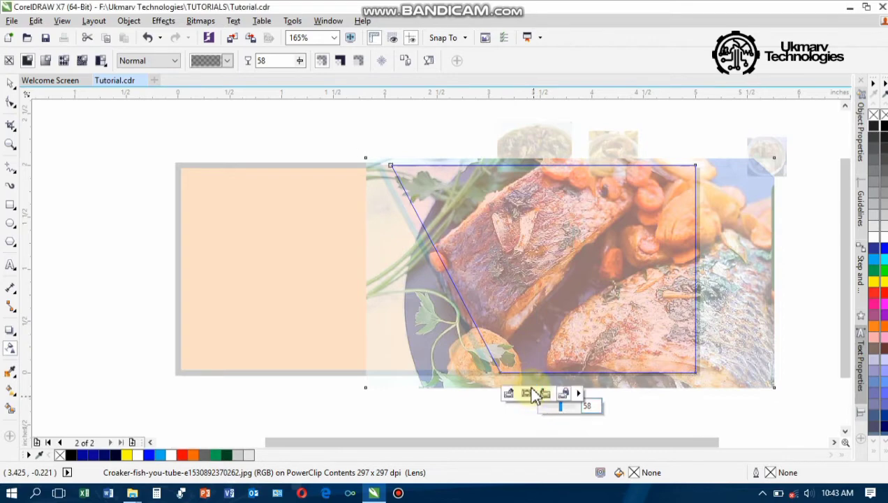
click(542, 396)
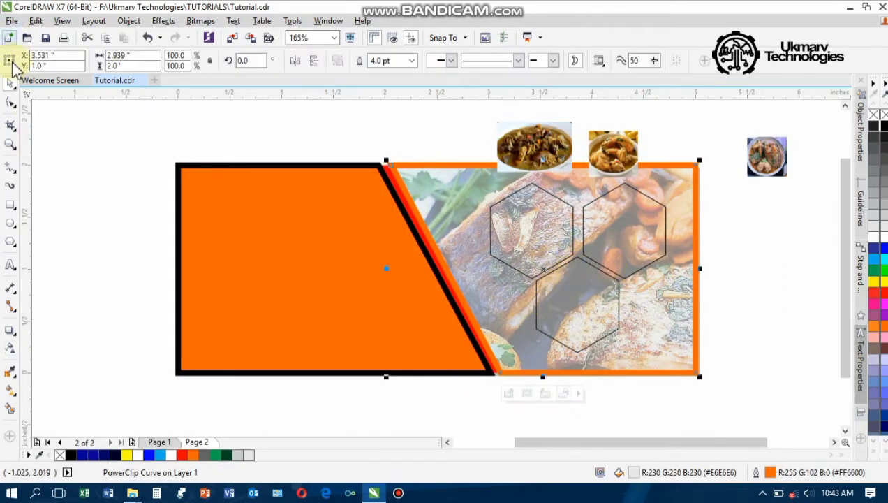
- Fill the right PowerClip panel with black (#000000) behind the fish image
click(803, 368)
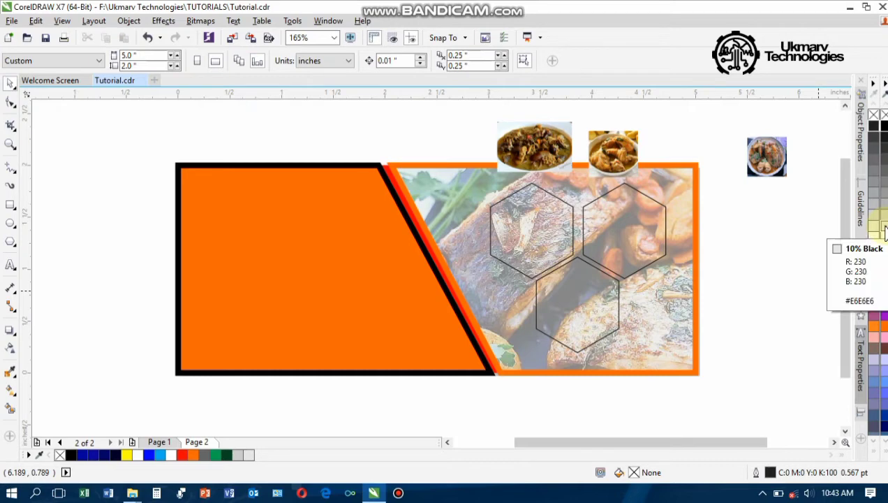
drag(882, 227, 673, 313)
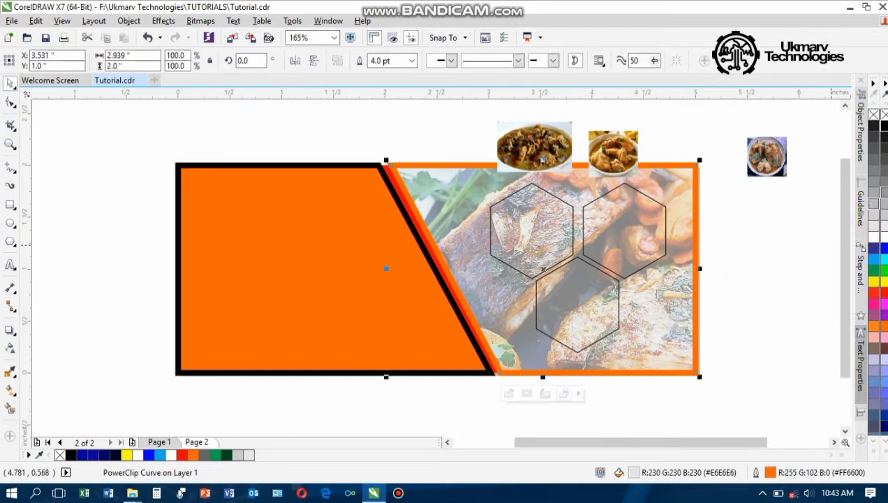
click(883, 126)
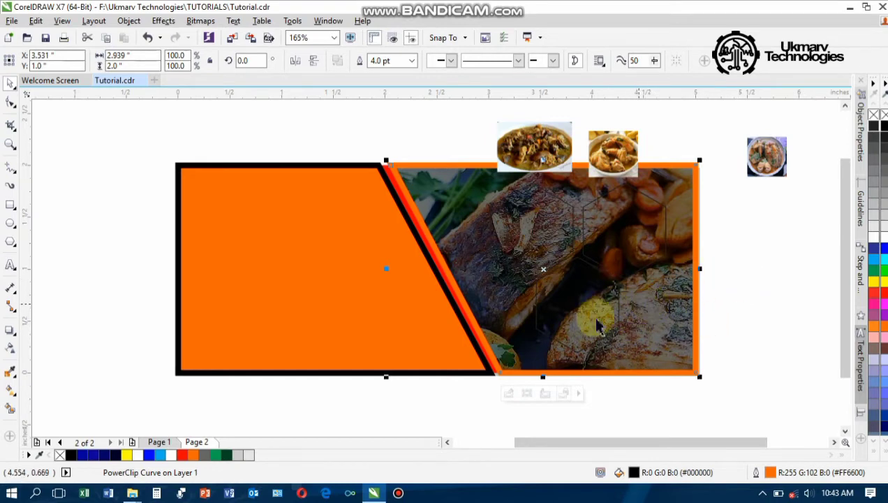
- Reopen the PowerClip contents, raise the fish image's transparency to 73, and finish editing
click(508, 393)
click(395, 352)
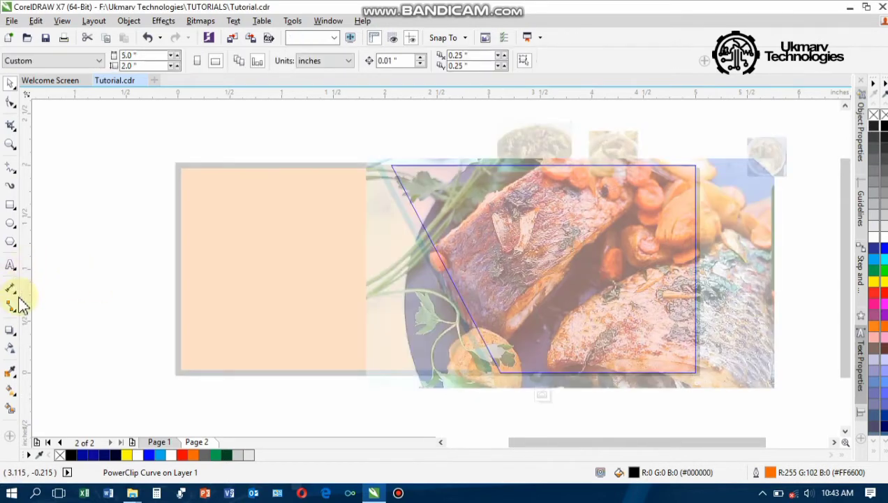
click(15, 348)
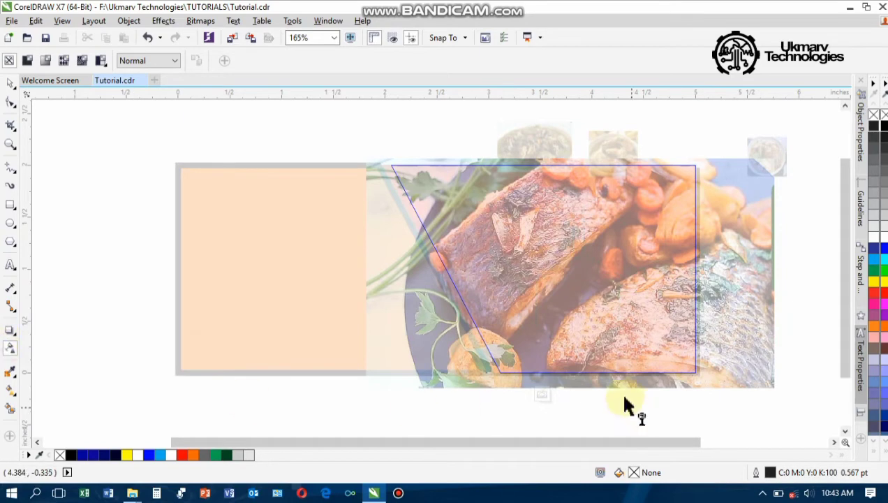
click(530, 285)
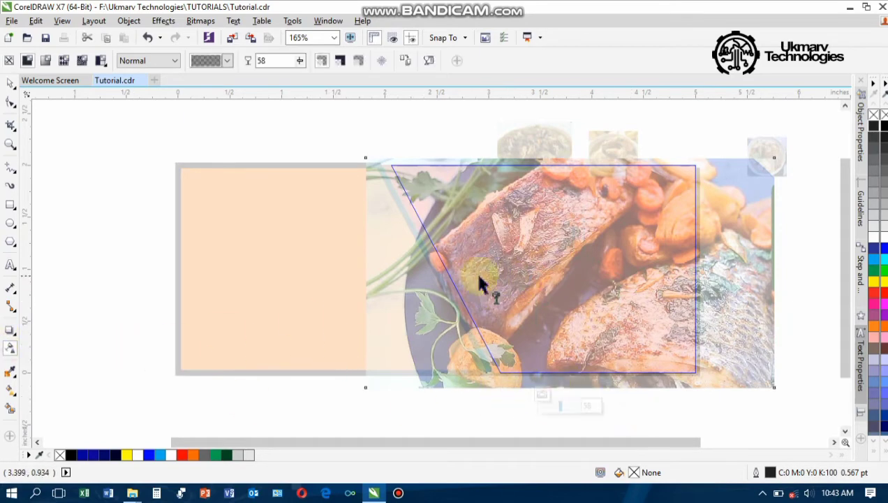
drag(566, 411, 572, 411)
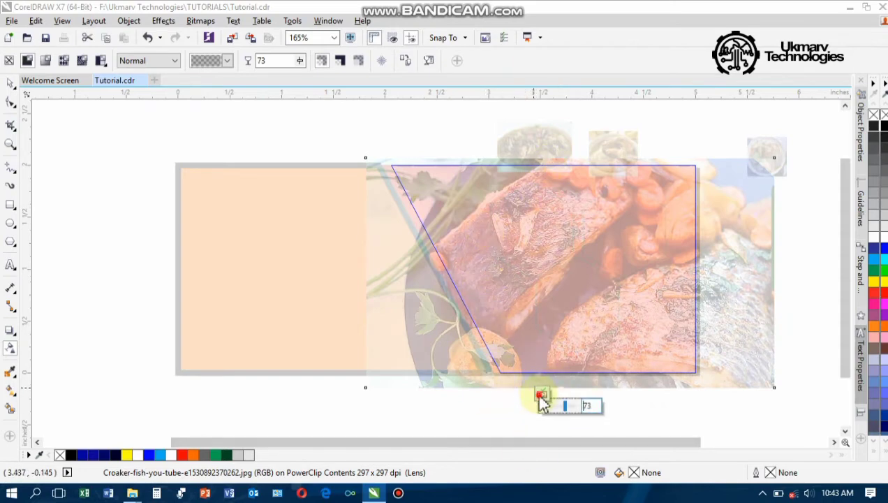
click(448, 391)
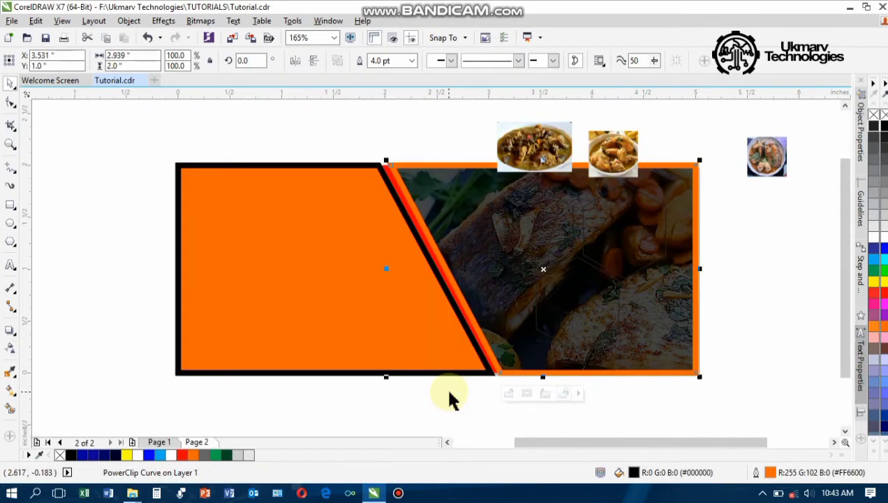
- Give all three hexagons on the fish photo panel a 3.0 pt orange (#FF6600) outline
key(space)
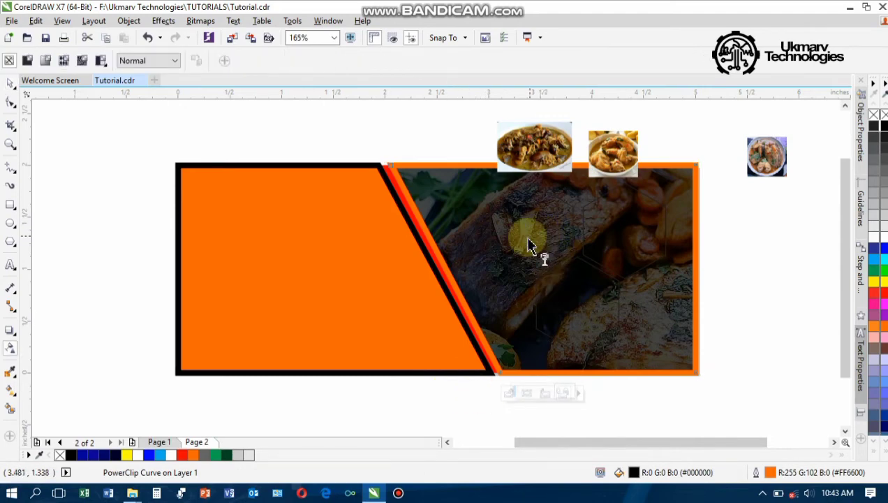
key(space)
click(569, 248)
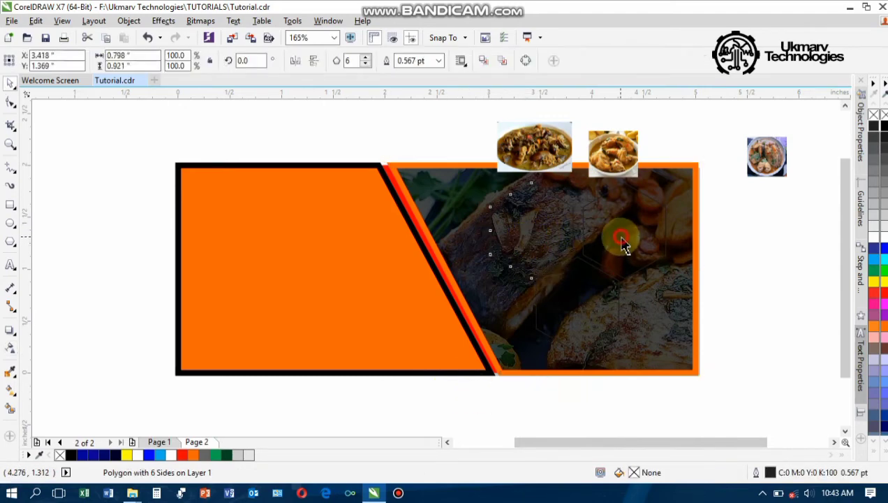
drag(592, 297, 501, 234)
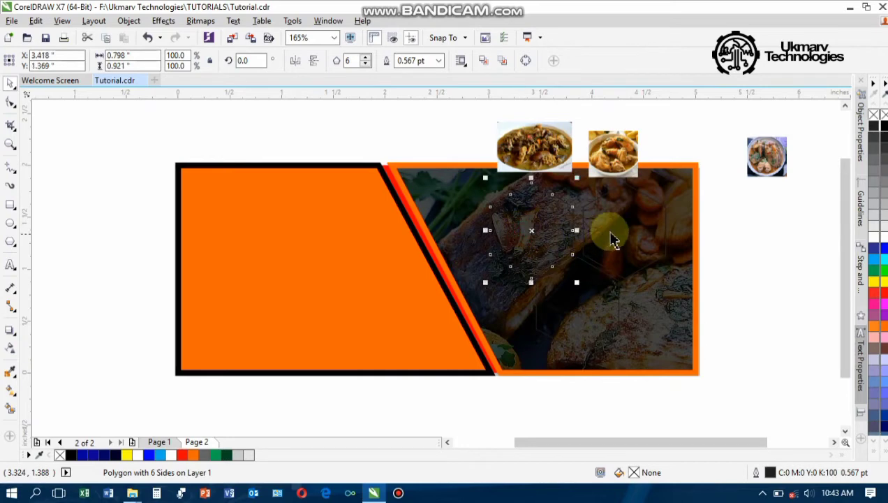
shift+click(581, 270)
shift+click(571, 301)
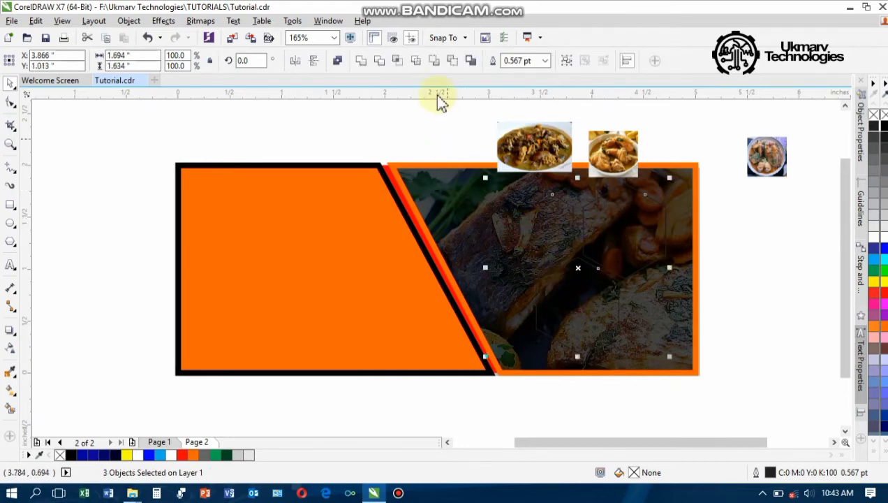
click(544, 61)
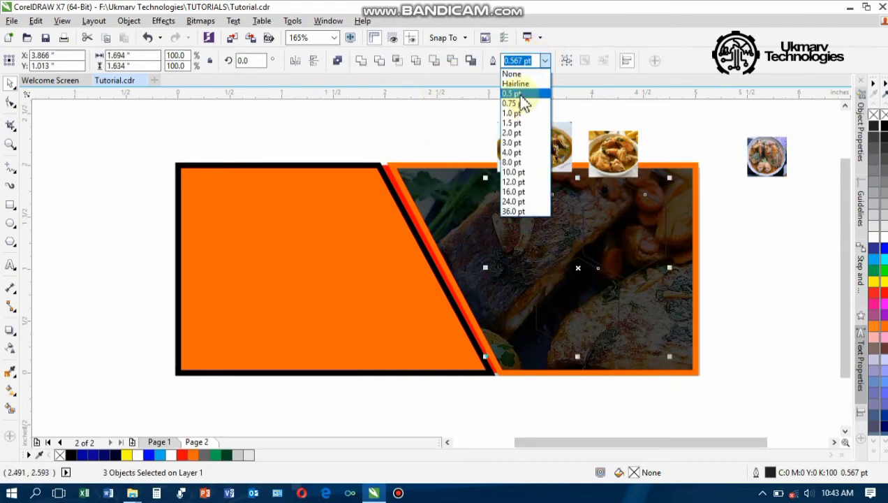
click(515, 143)
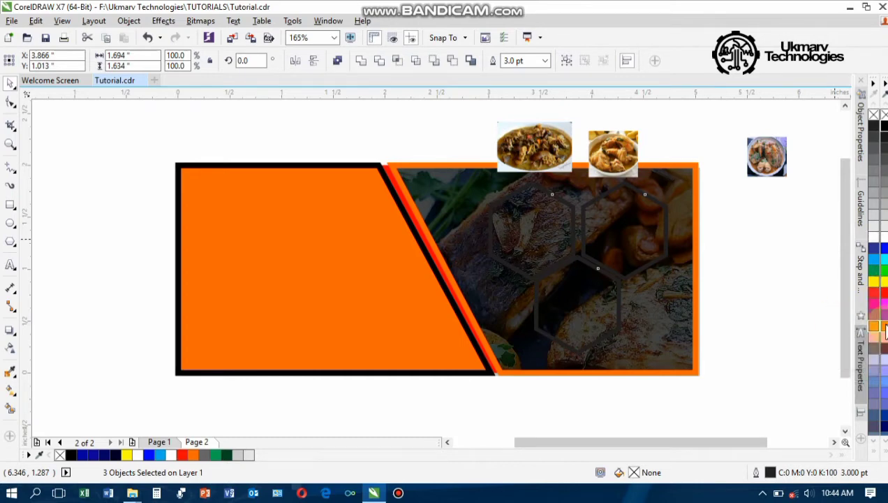
right_click(883, 327)
- Move the lower hexagon down to about Y 0.593 inches, separating it from the two upper hexagons
click(575, 312)
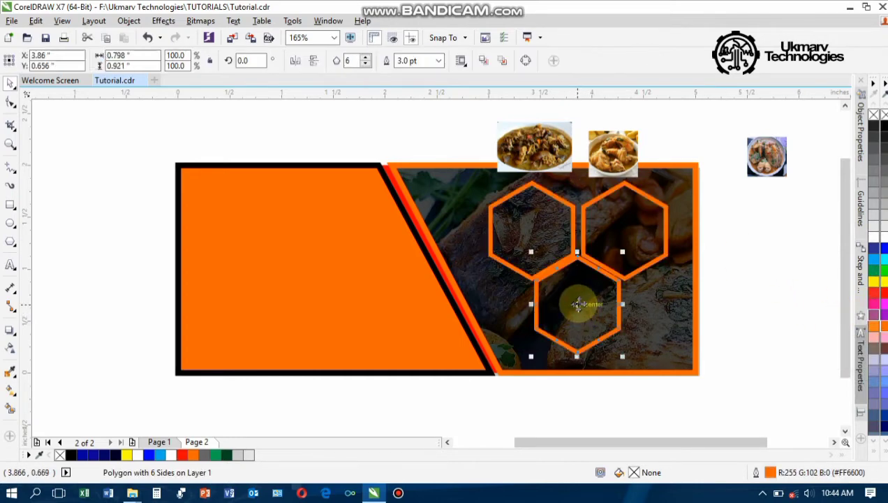
drag(578, 303, 578, 312)
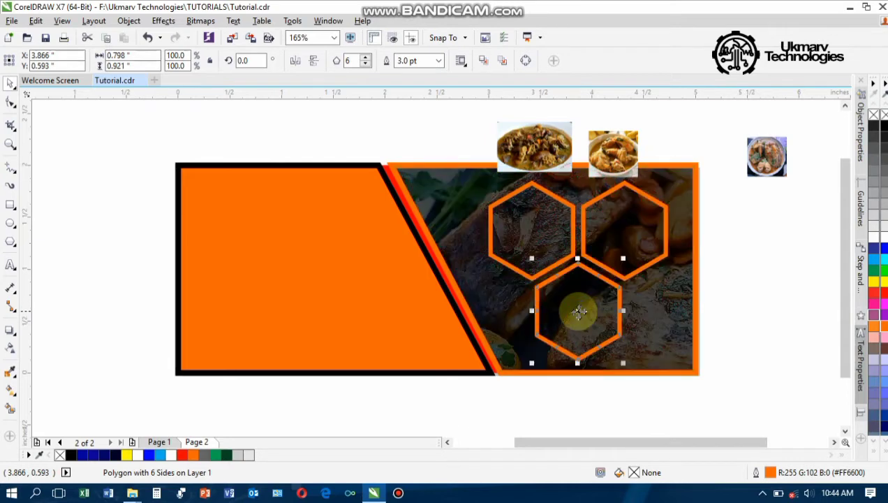
scroll(578, 312, up, 2)
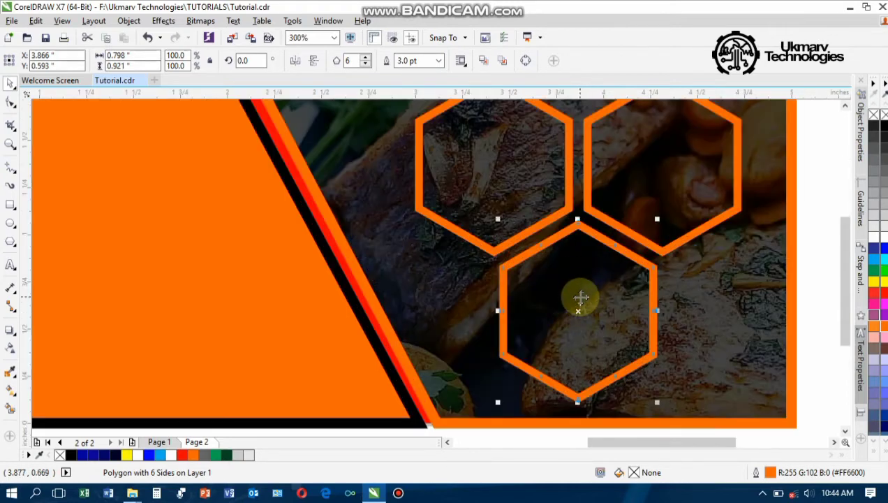
scroll(582, 293, down, 4)
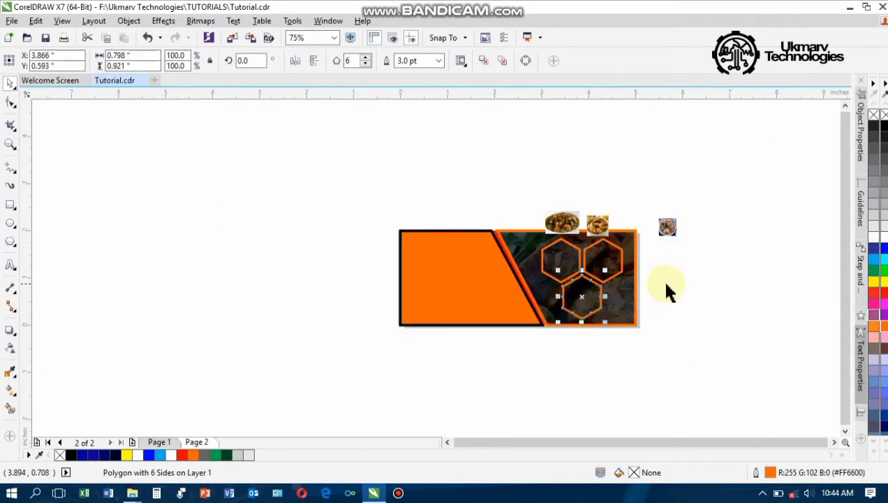
click(665, 293)
- PowerClip the assorted meat pepper soup photo inside the upper-left hexagon
click(572, 229)
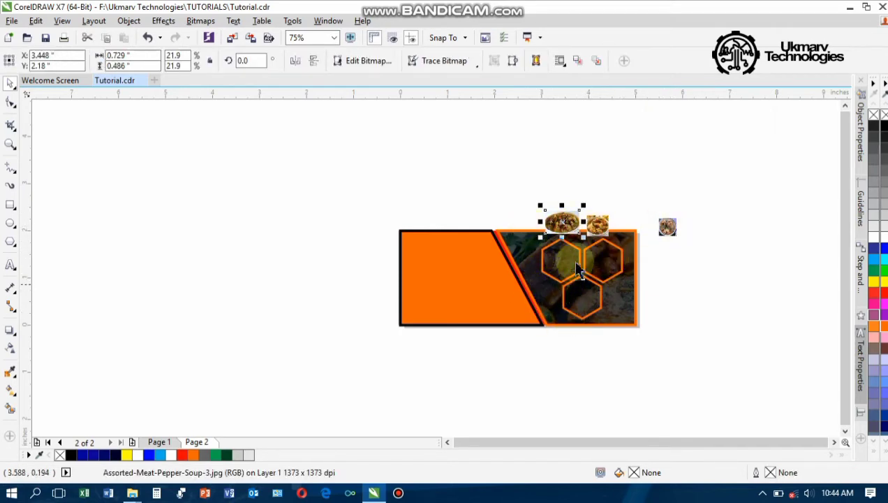
scroll(605, 274, up, 4)
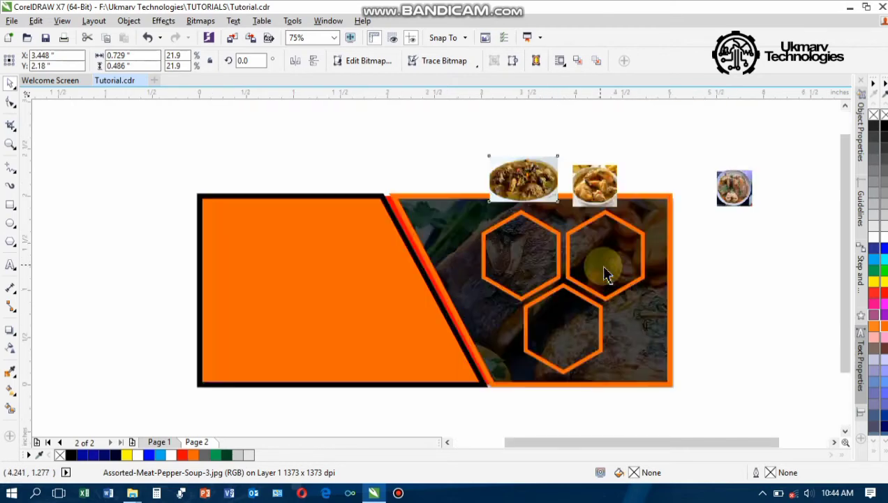
scroll(546, 316, down, 2)
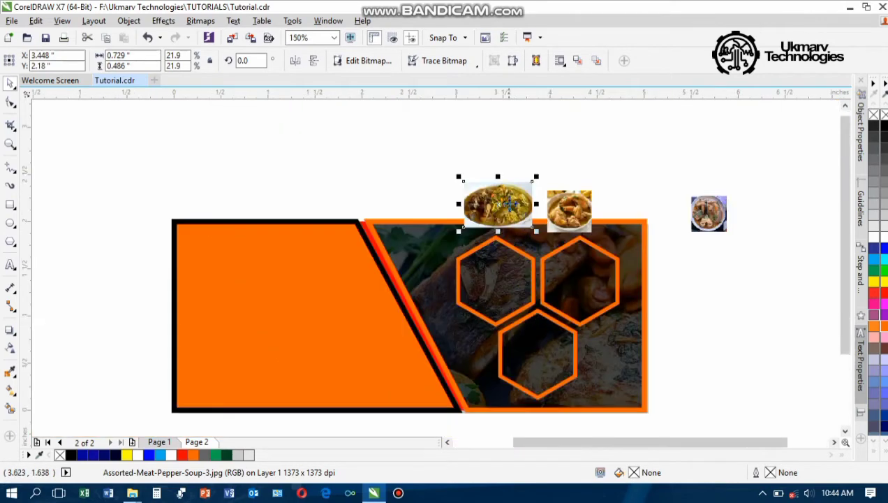
drag(506, 202, 459, 201)
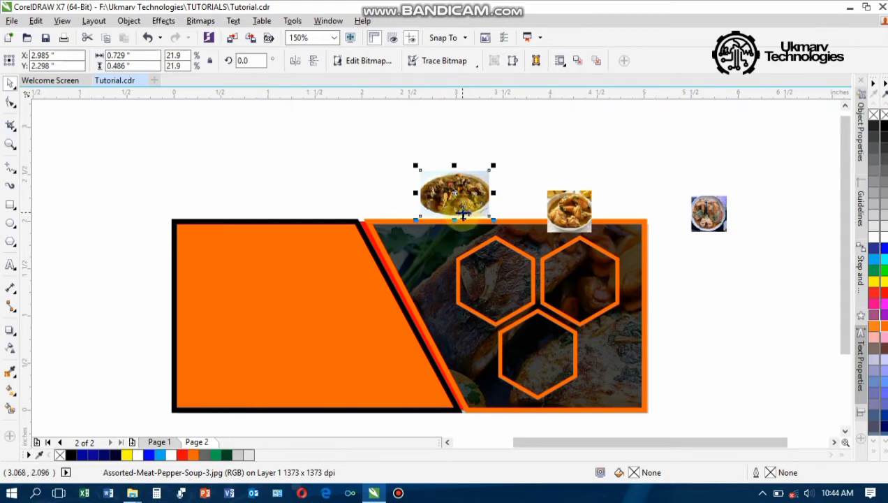
right_click(454, 195)
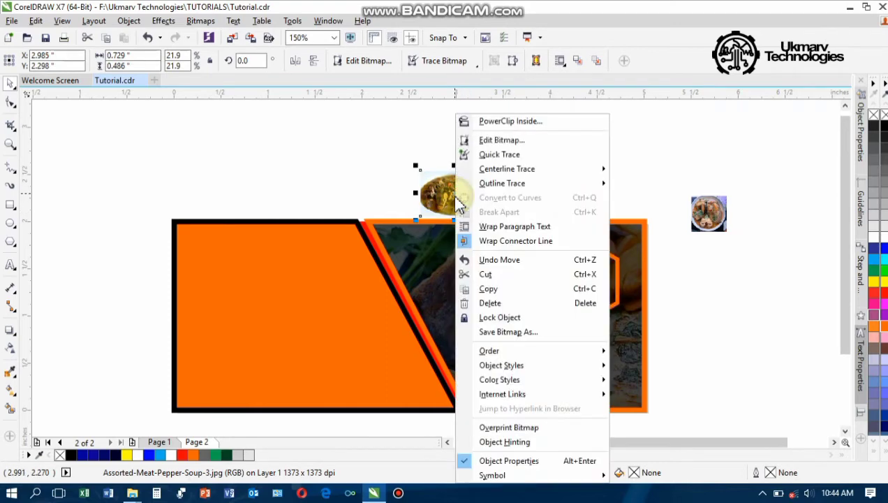
click(304, 152)
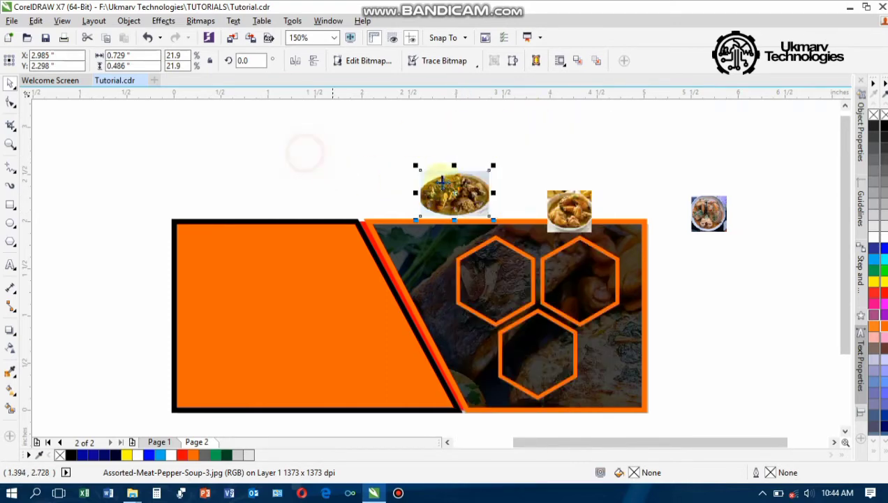
drag(455, 187, 489, 280)
click(530, 325)
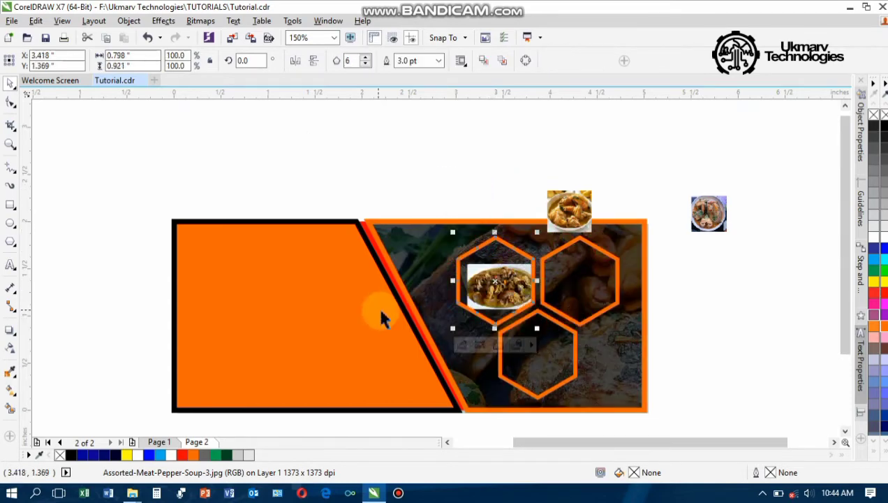
- PowerClip the chicken pepper soup photo inside the upper-right hexagon and the catfish pepper soup photo inside the lower hexagon
drag(569, 209, 577, 276)
click(618, 315)
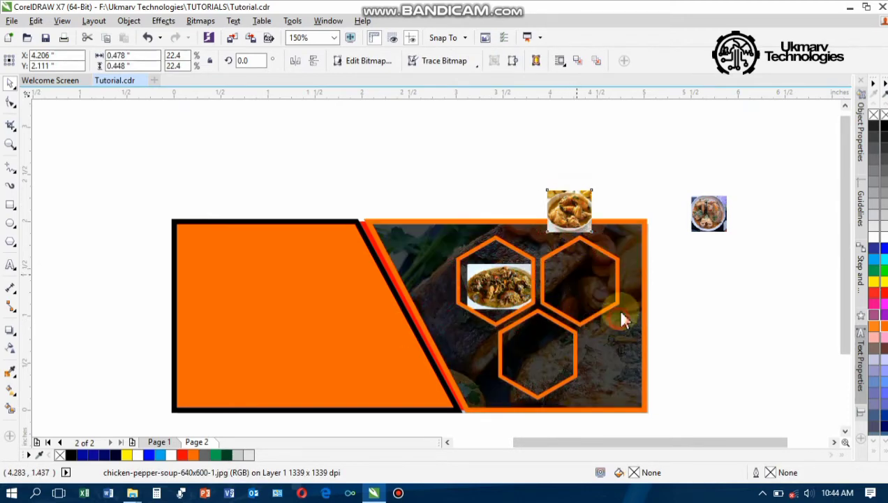
drag(713, 227, 543, 374)
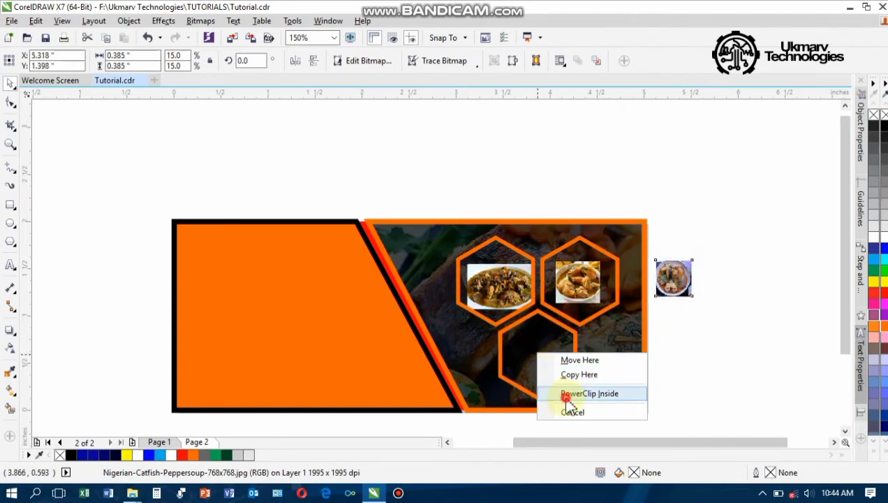
click(561, 393)
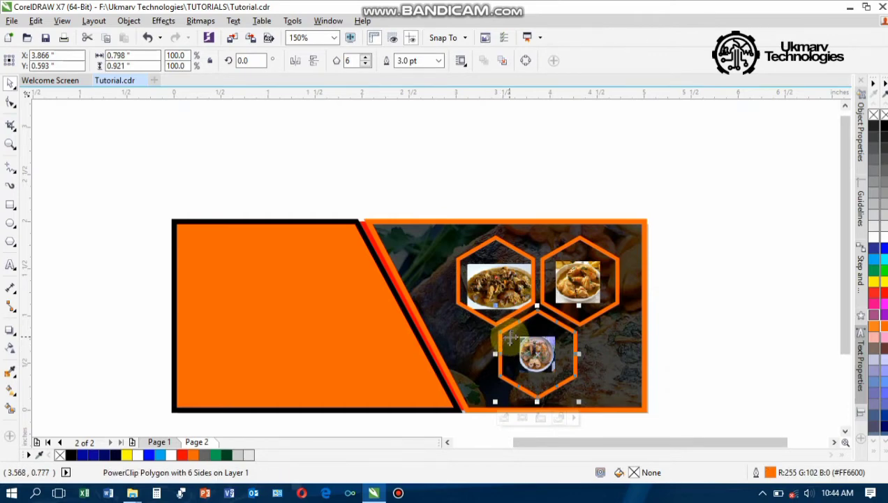
click(698, 315)
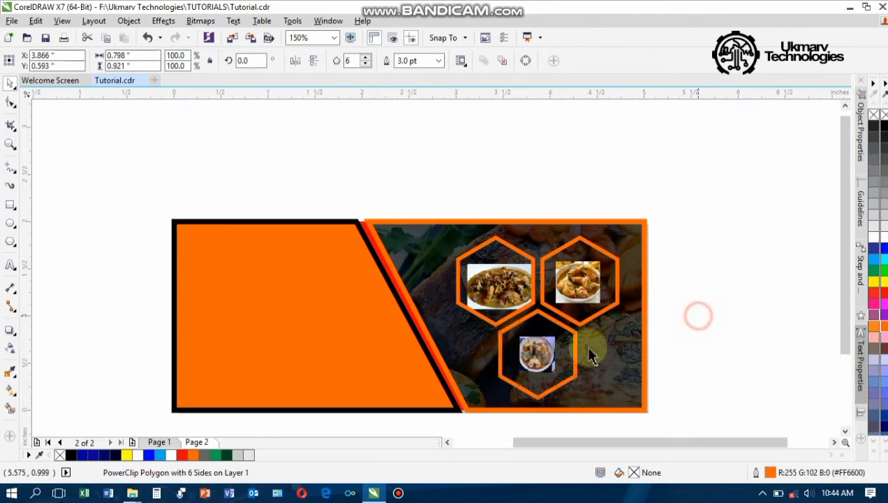
- Edit the upper-left hexagon's PowerClip, enlarging the meat soup photo to about 1.528 by 1.019 inches to fill it, and finish editing
click(502, 302)
click(465, 346)
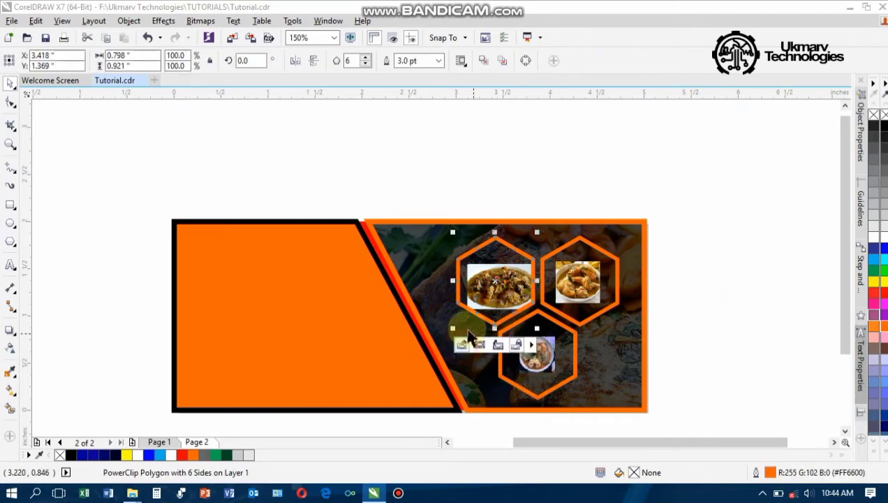
click(466, 275)
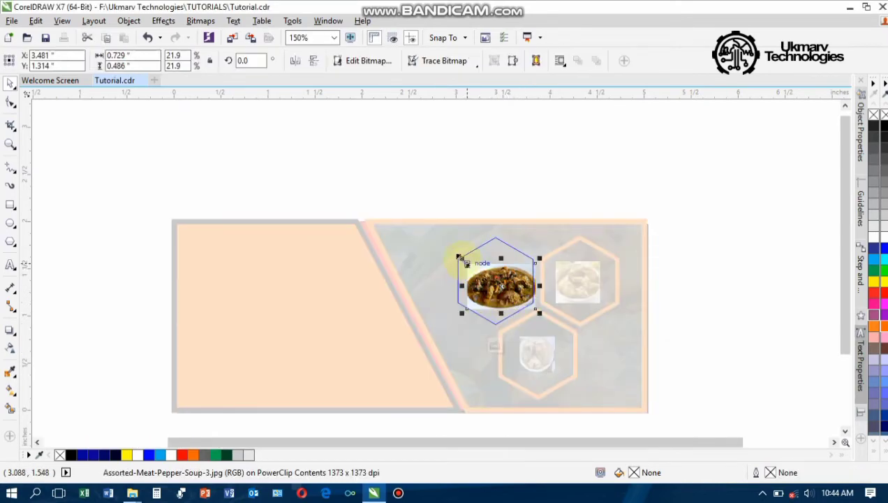
drag(461, 259, 418, 224)
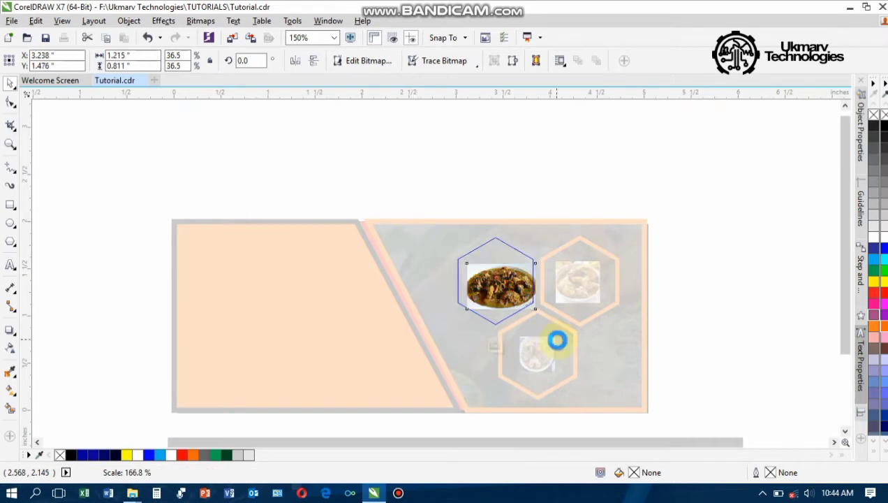
drag(540, 312, 569, 332)
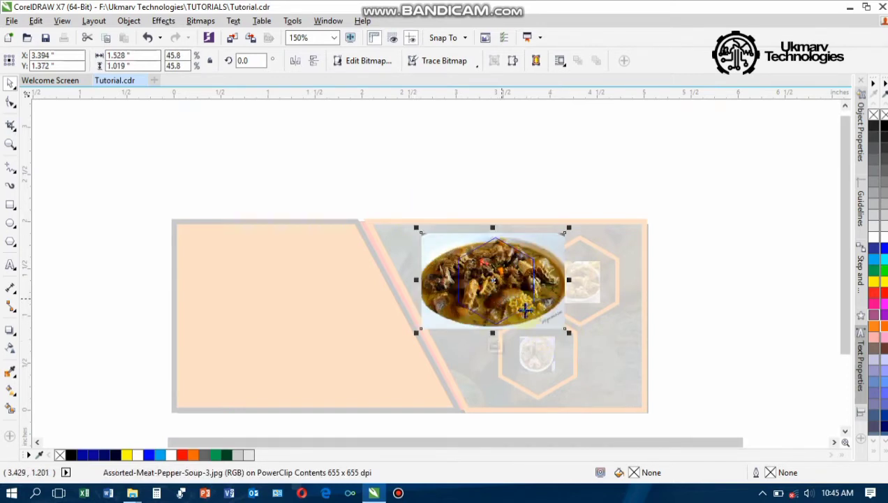
click(501, 344)
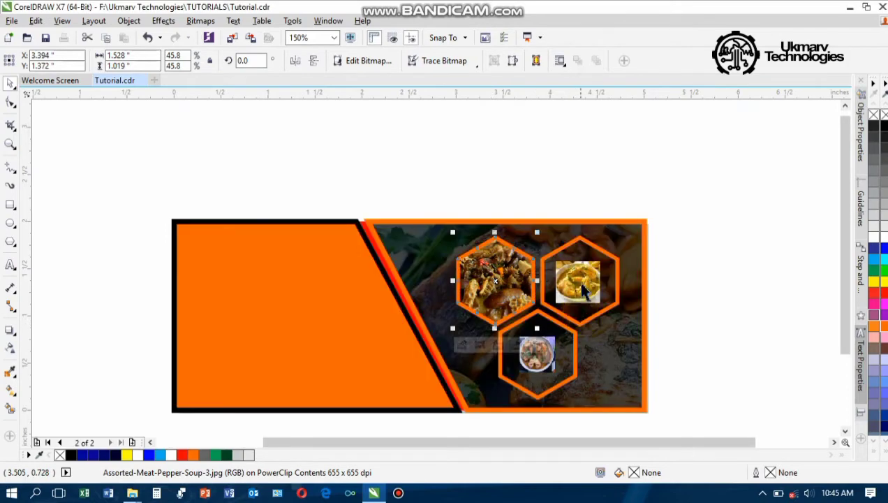
- Edit the upper-right hexagon's PowerClip, scaling the chicken soup photo to about 1.022 by 0.958 inches, and finish editing
click(579, 288)
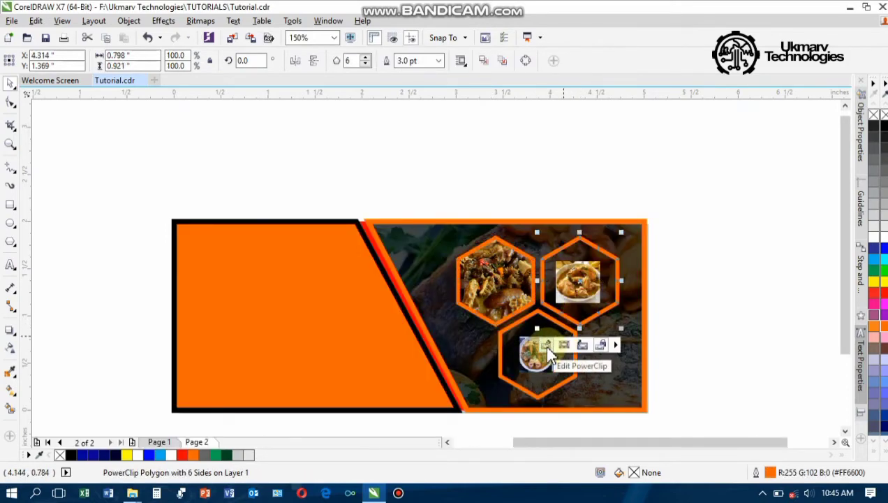
click(546, 346)
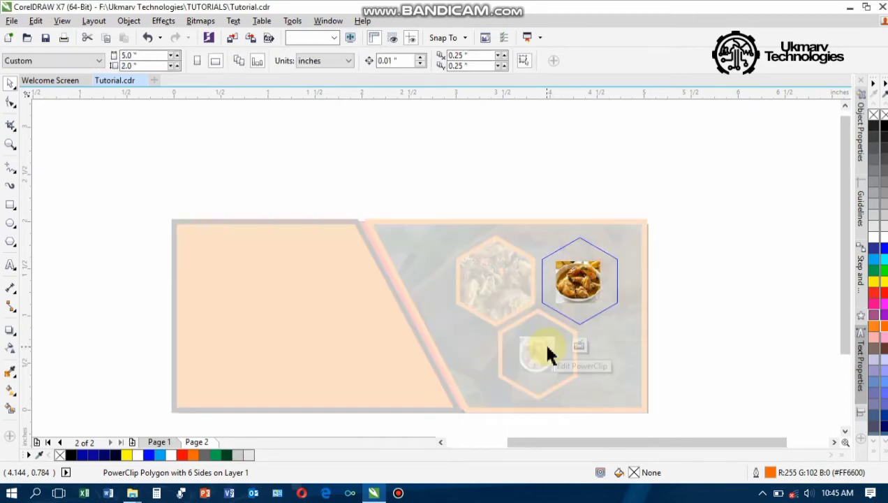
click(571, 300)
drag(605, 311, 649, 346)
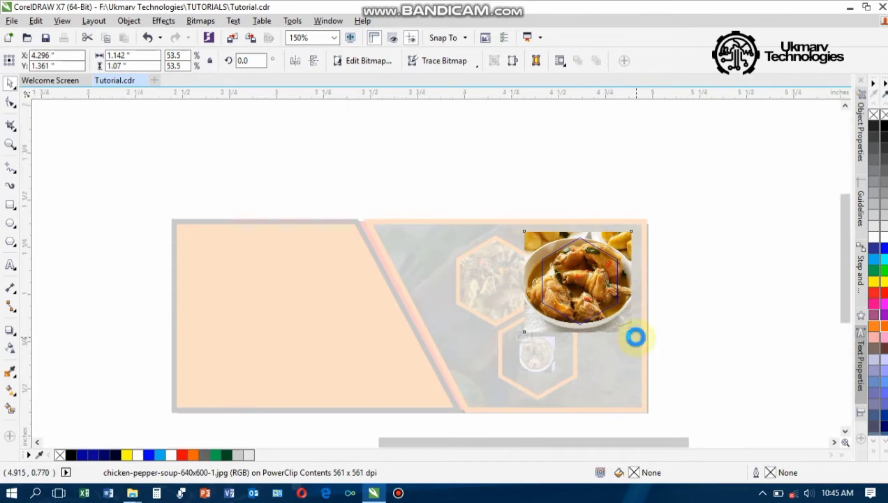
scroll(634, 337, up, 2)
drag(631, 331, 622, 324)
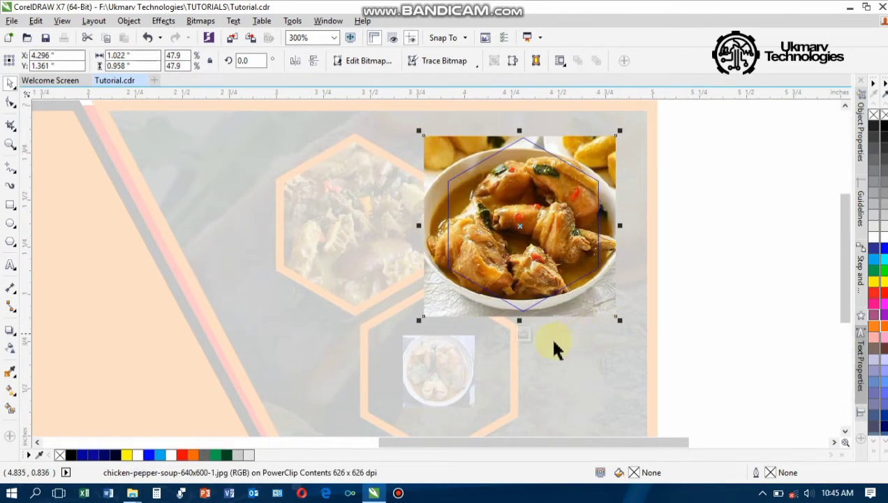
click(523, 334)
- Edit the lower hexagon's PowerClip, enlarging the catfish photo to about 0.938 by 0.938 inches, finish editing and deselect it
click(440, 360)
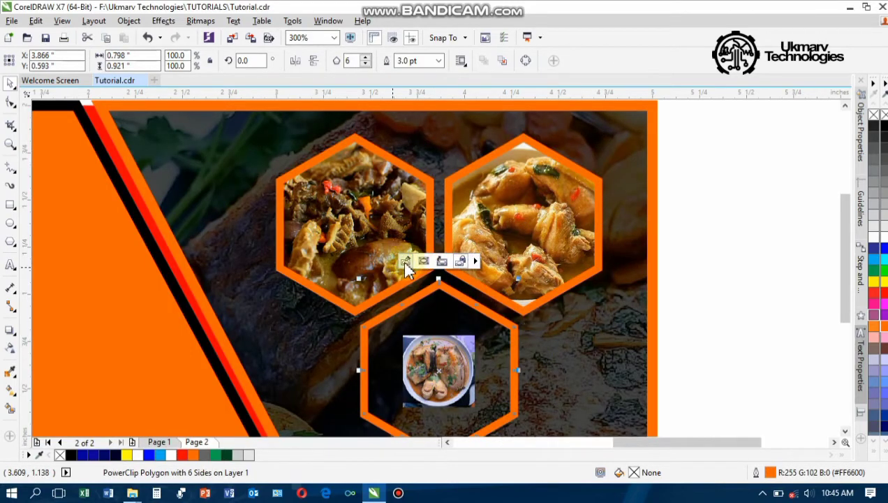
click(404, 261)
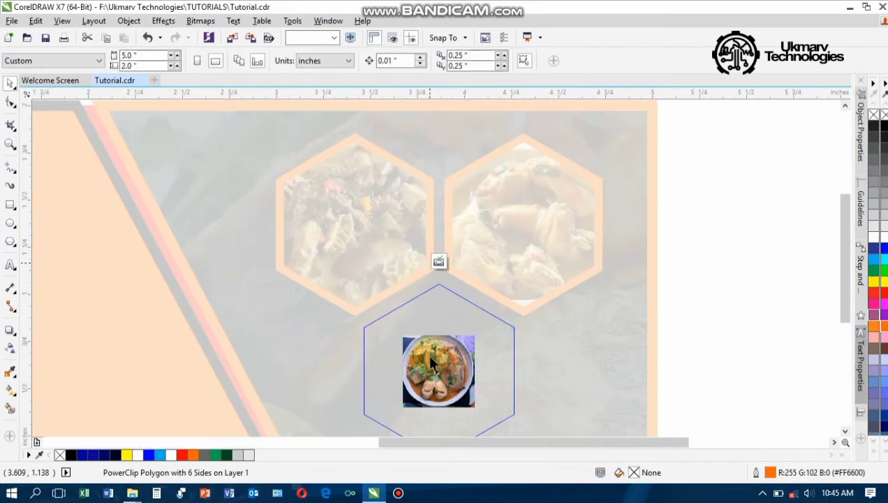
click(431, 392)
drag(480, 327, 602, 272)
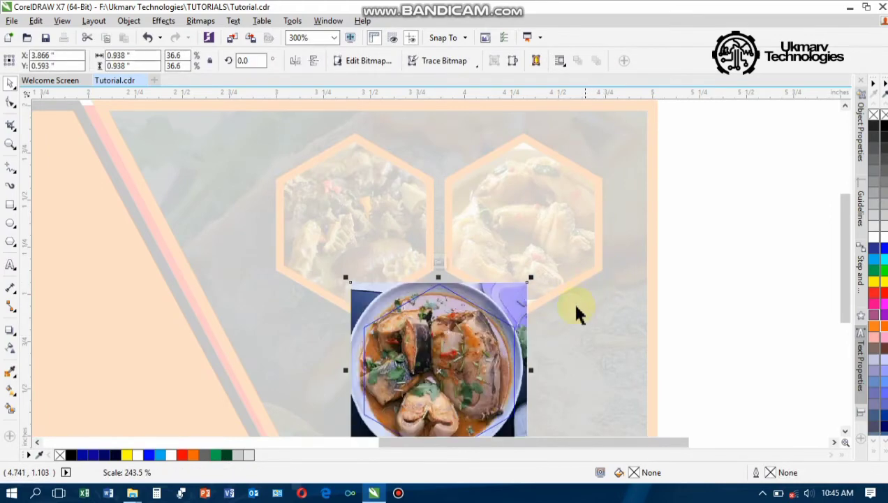
click(441, 262)
scroll(707, 307, down, 2)
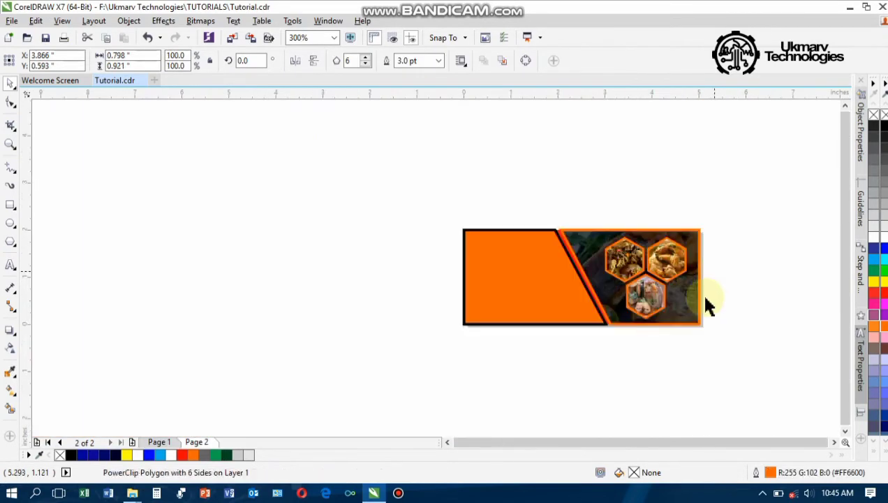
click(694, 327)
scroll(694, 327, up, 1)
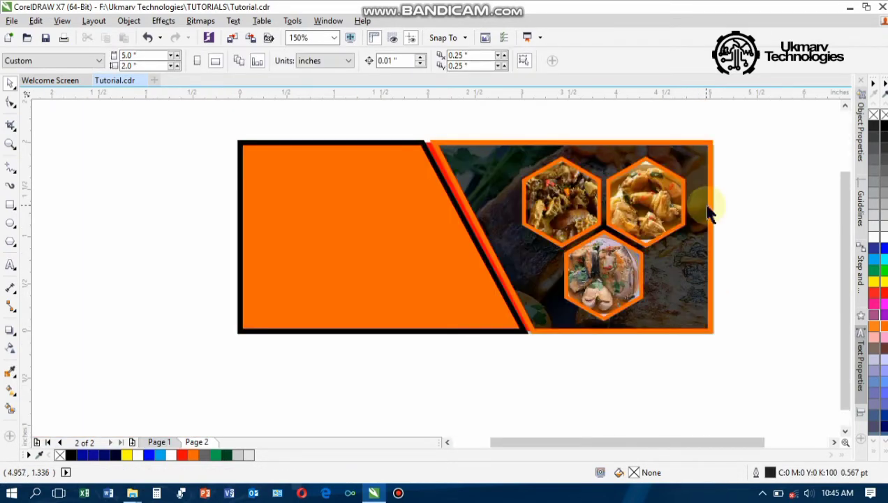
- Add the artistic text NOBLES' CAFETERIA at the upper-left corner of the orange panel
scroll(705, 206, up, 1)
scroll(603, 209, down, 1)
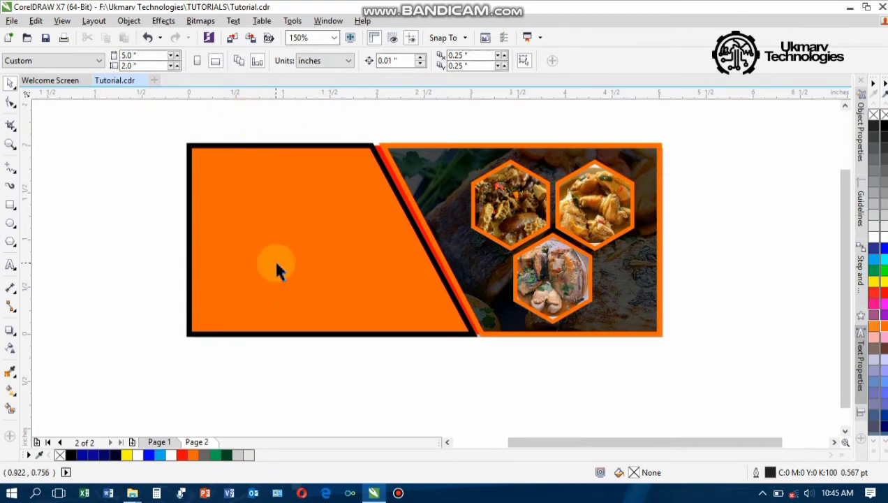
click(12, 267)
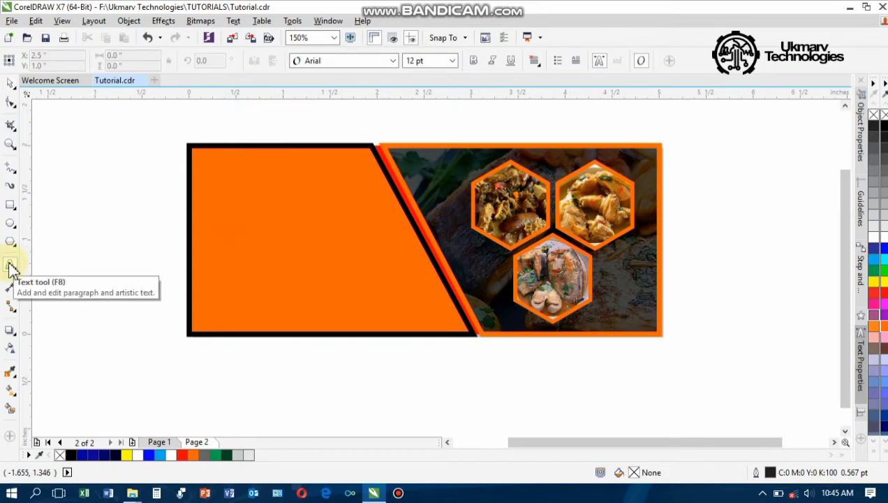
click(216, 173)
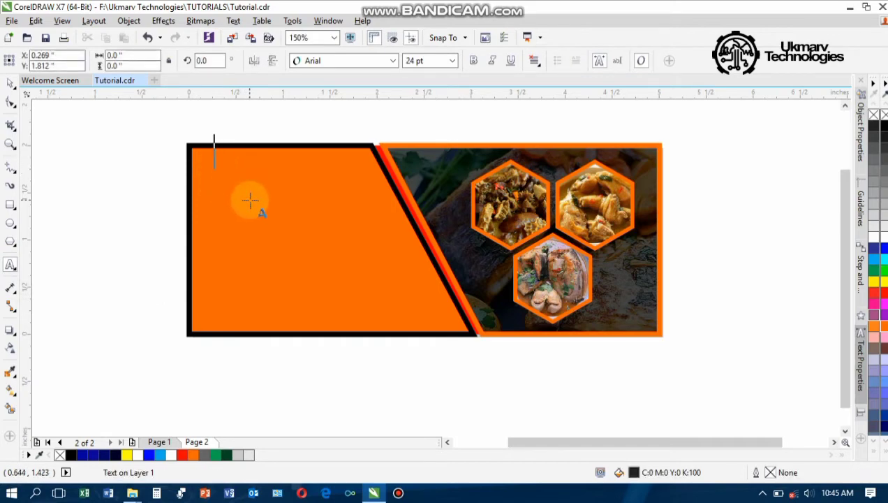
text(NOB)
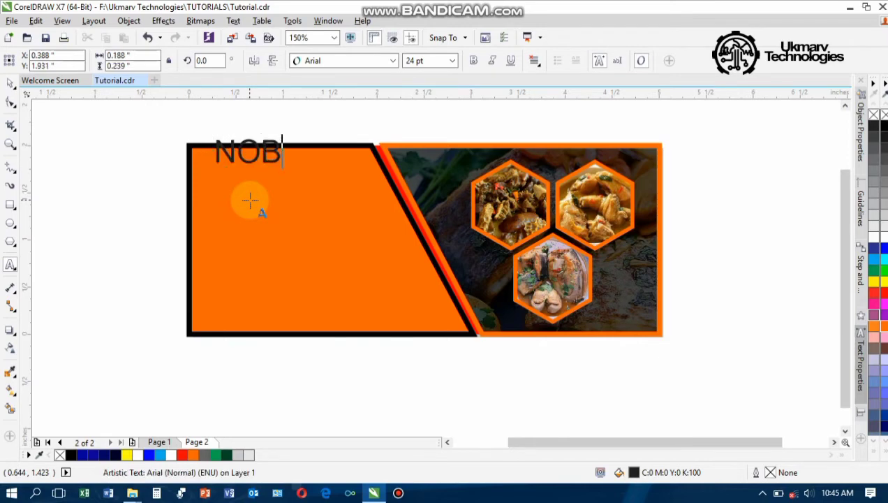
text(LES)
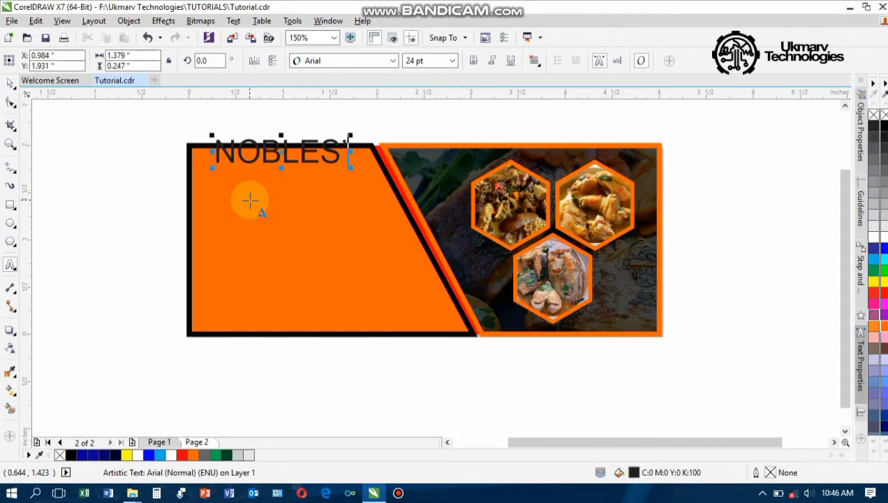
text( CA)
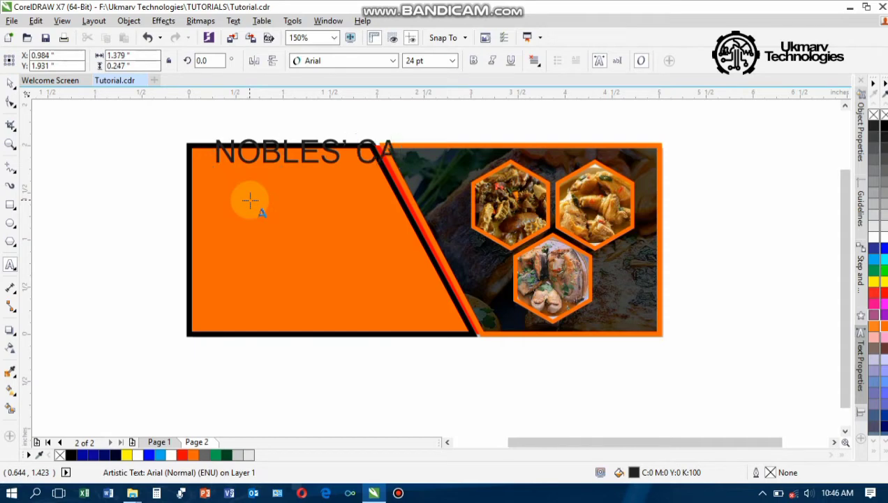
text(C)
text(FET)
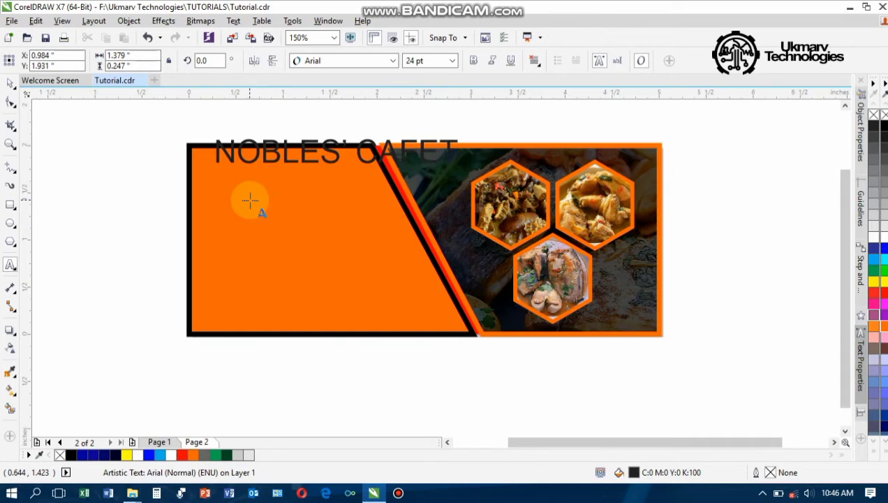
text(ERIA)
key(ctrl+space)
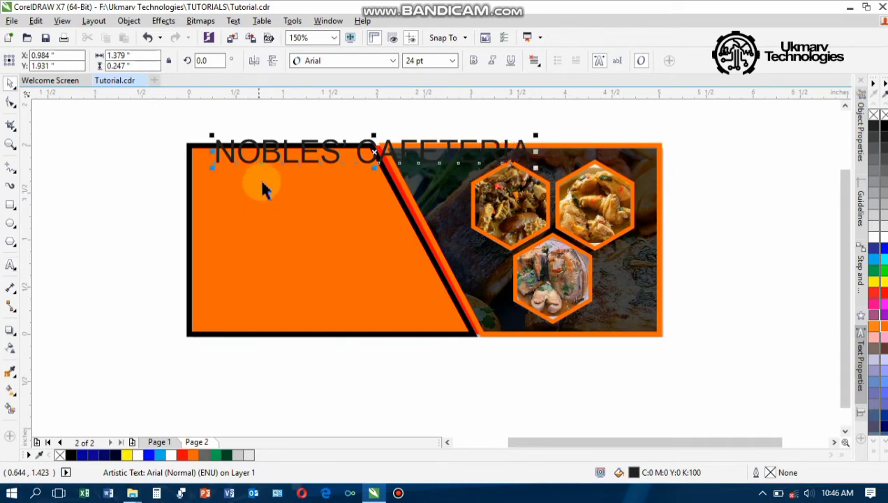
- Set the NOBLES' CAFETERIA text to Impact at 18 pt and position it just inside the orange panel's upper-left corner
click(394, 62)
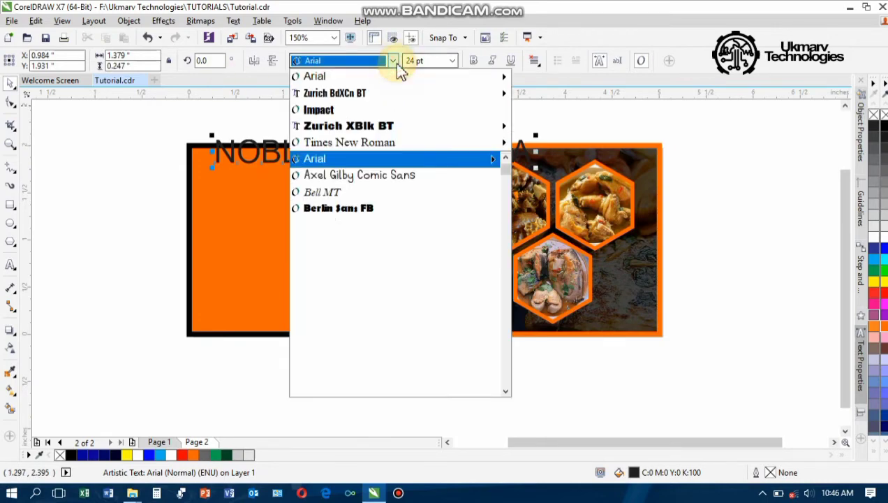
mouse_move(344, 130)
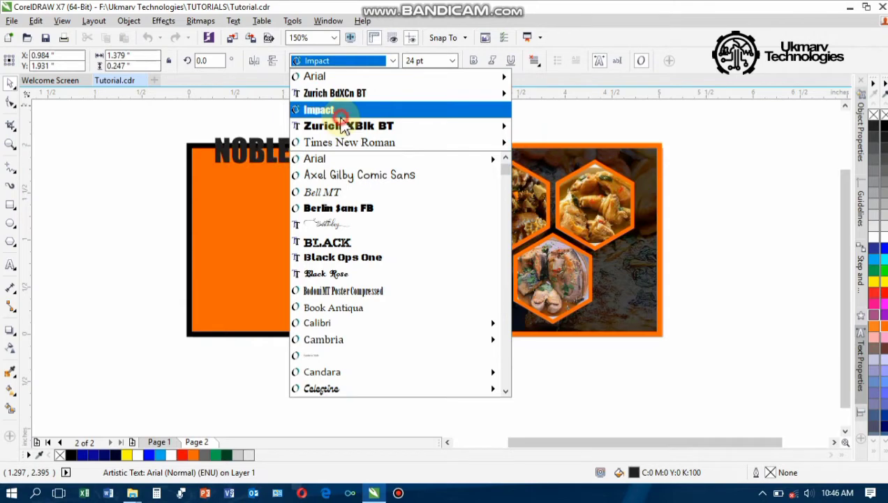
click(341, 115)
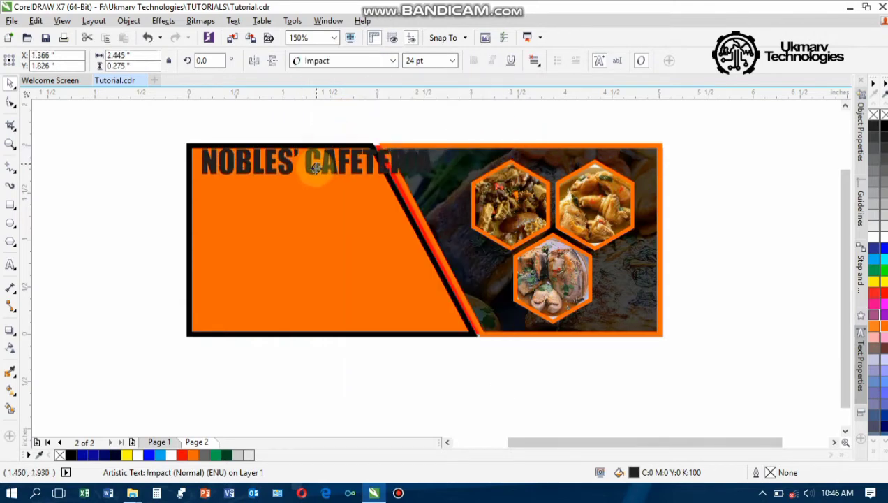
drag(315, 168, 311, 179)
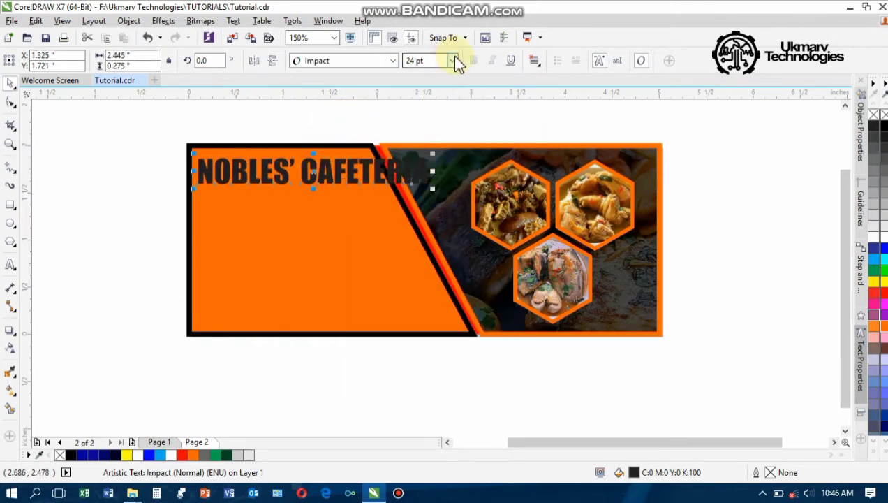
click(453, 61)
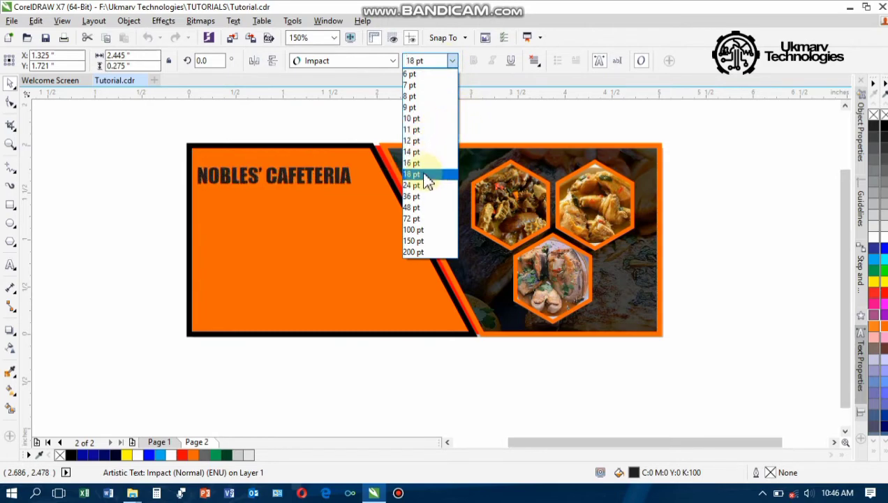
click(413, 173)
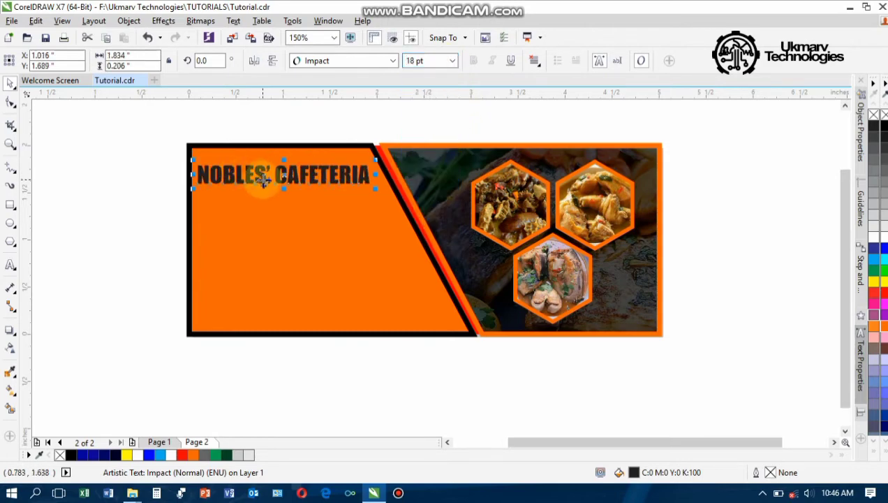
scroll(241, 187, up, 1)
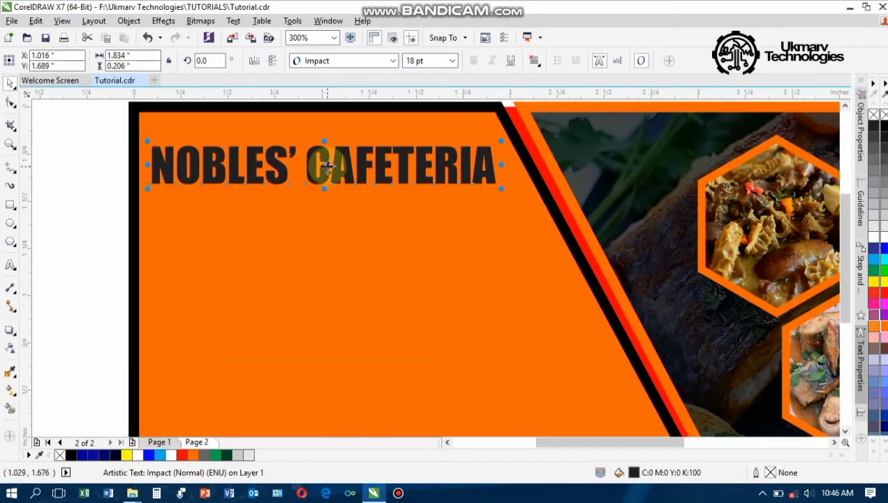
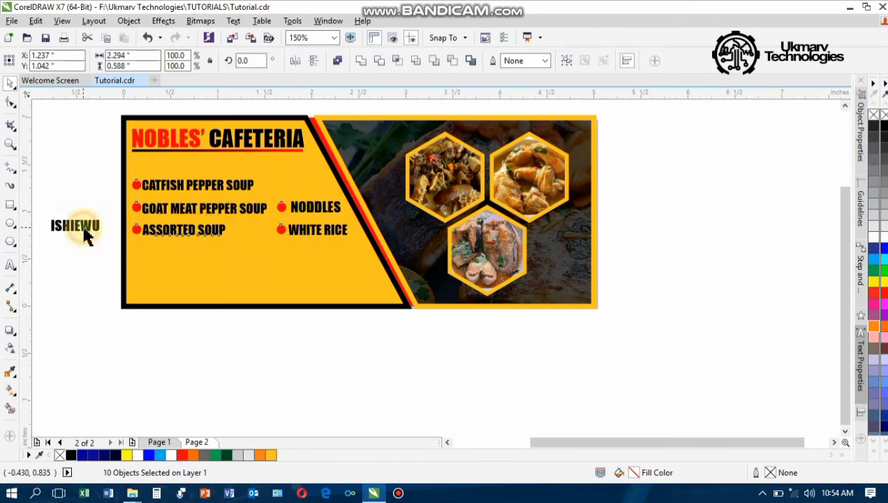
- Move the ISHIEWU text above NODDLES and place a red bullet in front of it, level with the CATFISH PEPPER SOUP bullet
click(88, 226)
drag(88, 226, 314, 190)
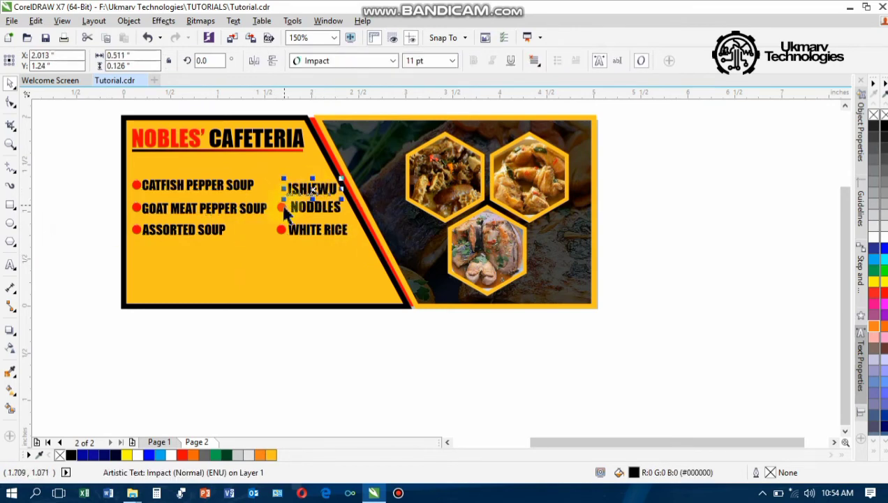
click(281, 207)
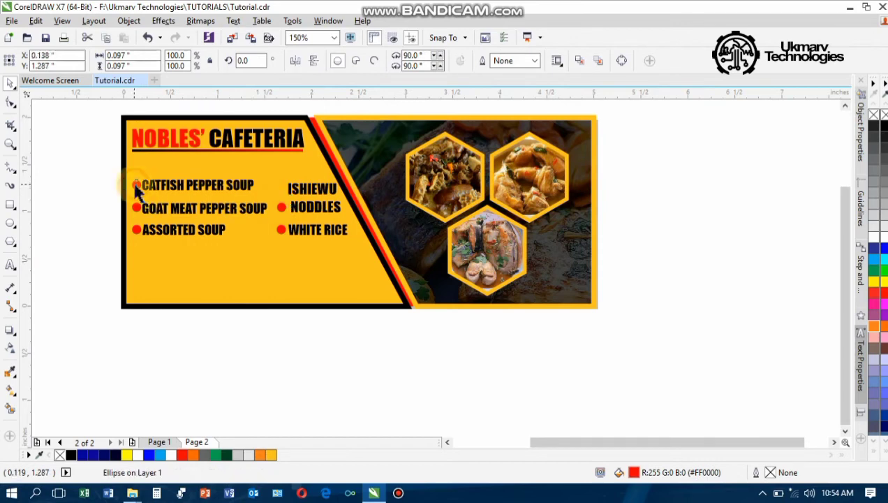
drag(280, 206, 278, 190)
shift+click(280, 206)
shift+click(281, 230)
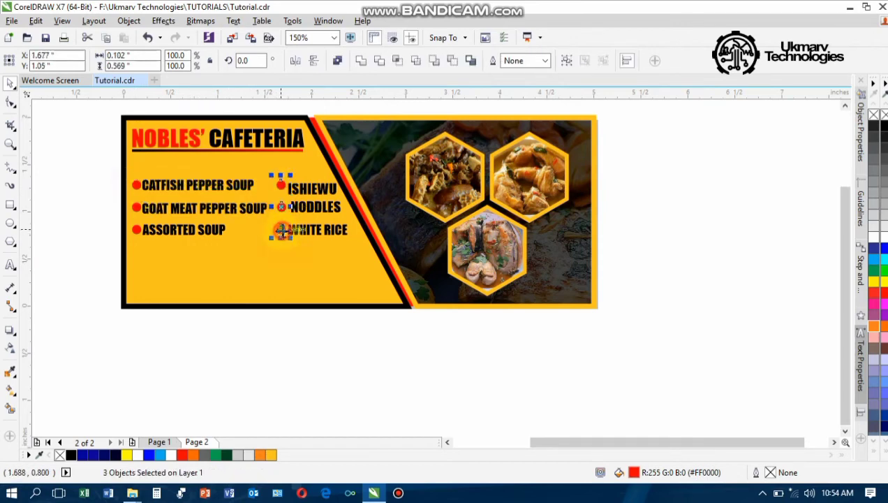
click(99, 223)
- Left-align the ISHIEWU, NODDLES and WHITE RICE texts with each other and nudge them 0.02 inches left toward their bullets
click(301, 191)
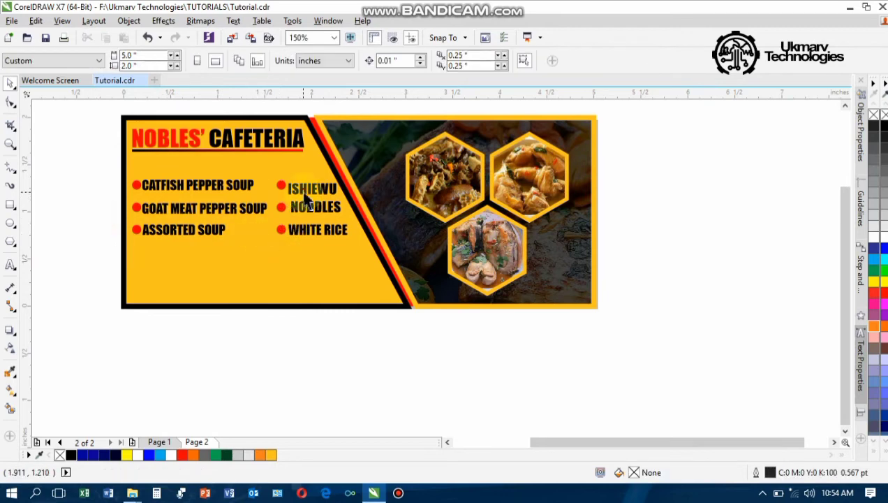
scroll(300, 190, up, 2)
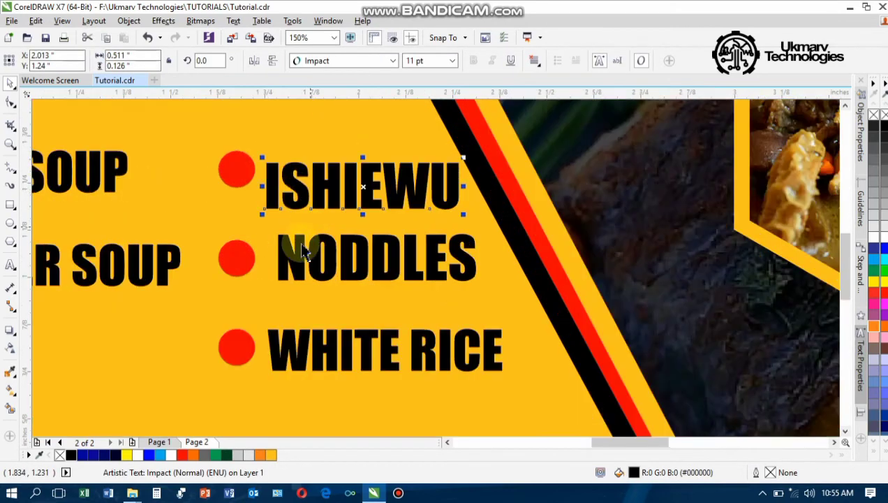
shift+click(289, 261)
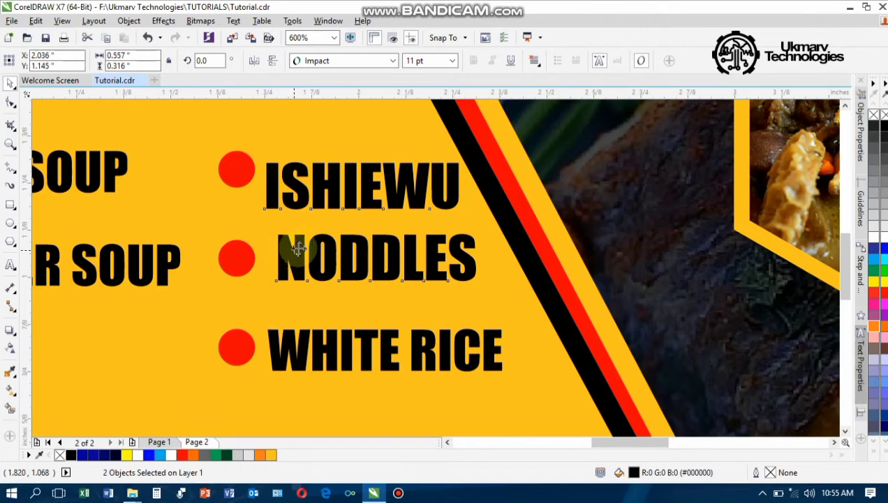
key(l)
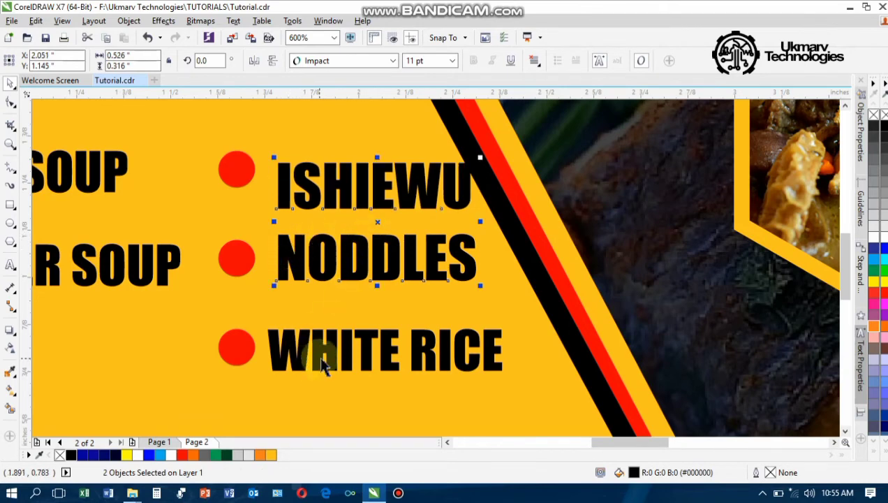
shift+click(321, 364)
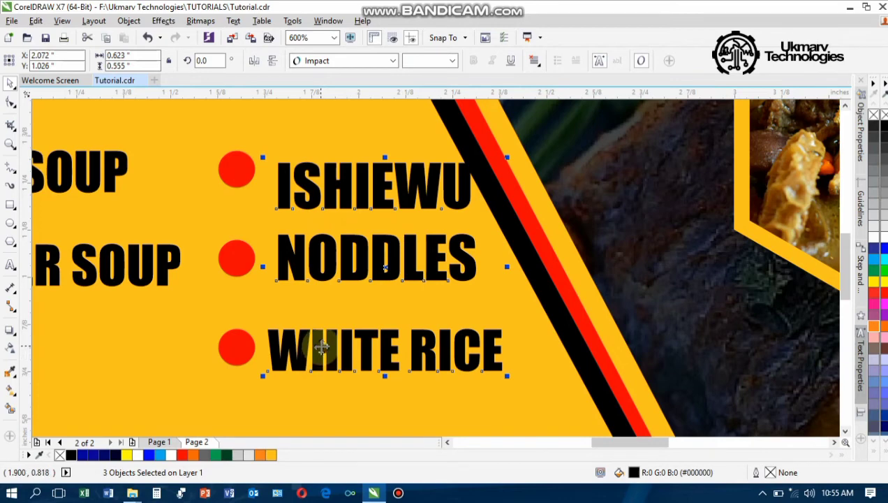
key(l)
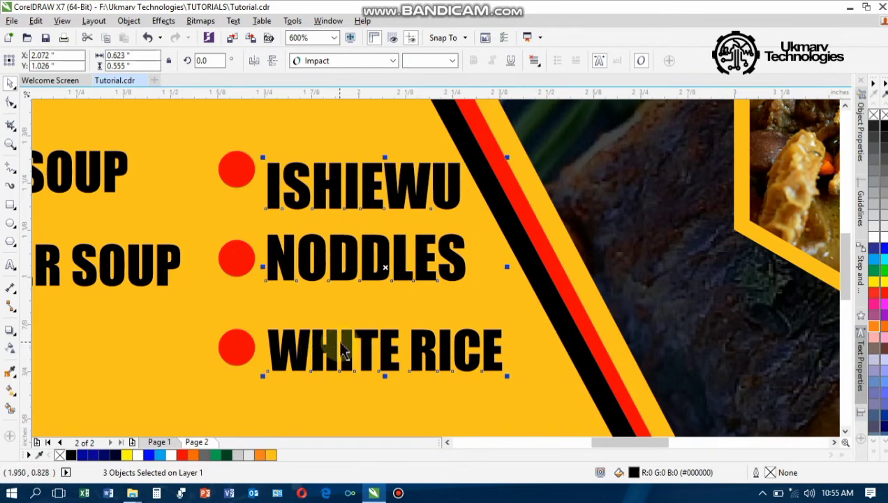
key(Left)
key(Left)
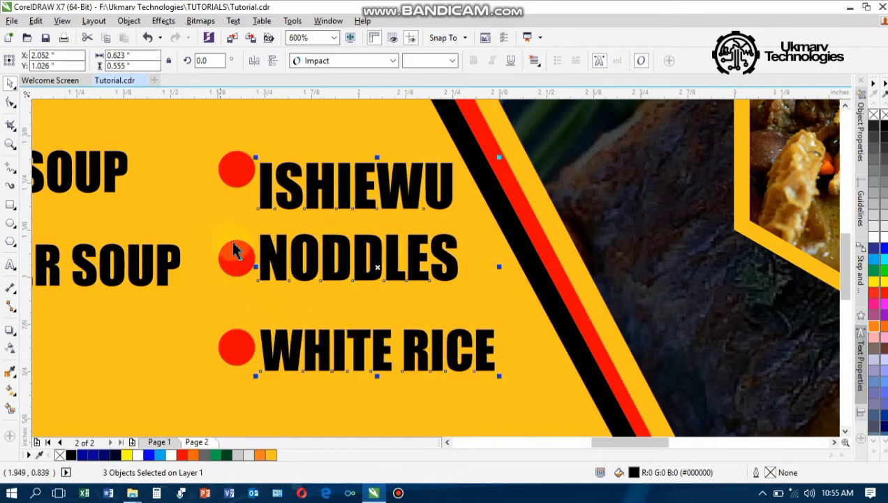
- Align the ISHIEWU text vertically with the centre of its red bullet
click(234, 251)
click(316, 194)
shift+click(237, 175)
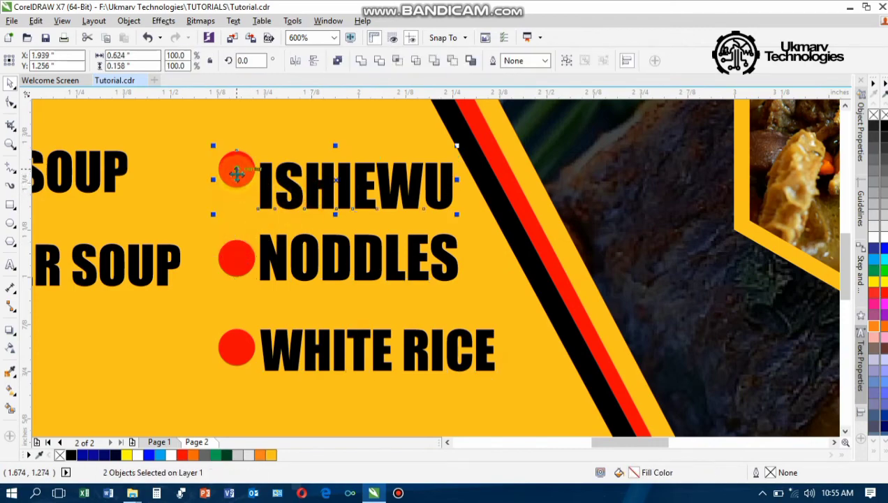
drag(237, 174, 242, 177)
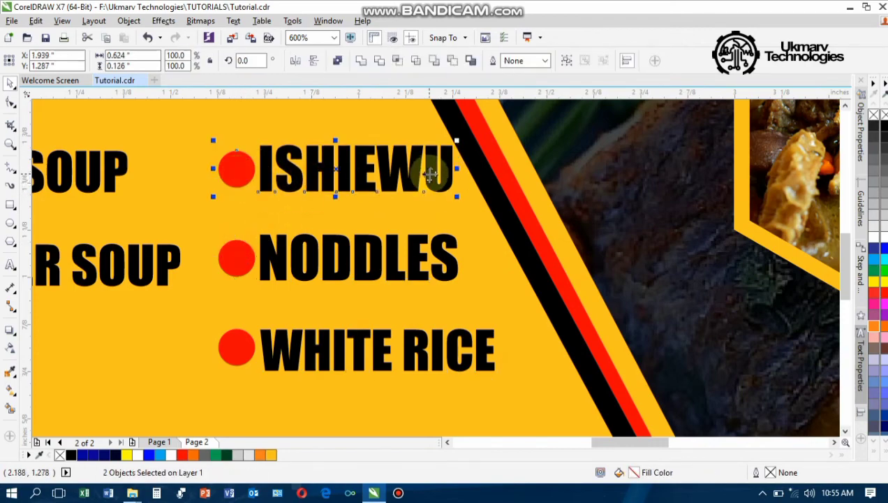
- Select all six menu items with their bullets, nudge them slightly down inside the yellow panel, and deselect them
scroll(430, 175, down, 3)
drag(151, 143, 459, 256)
key(Down)
key(Down)
key(Down)
key(Down)
key(Down)
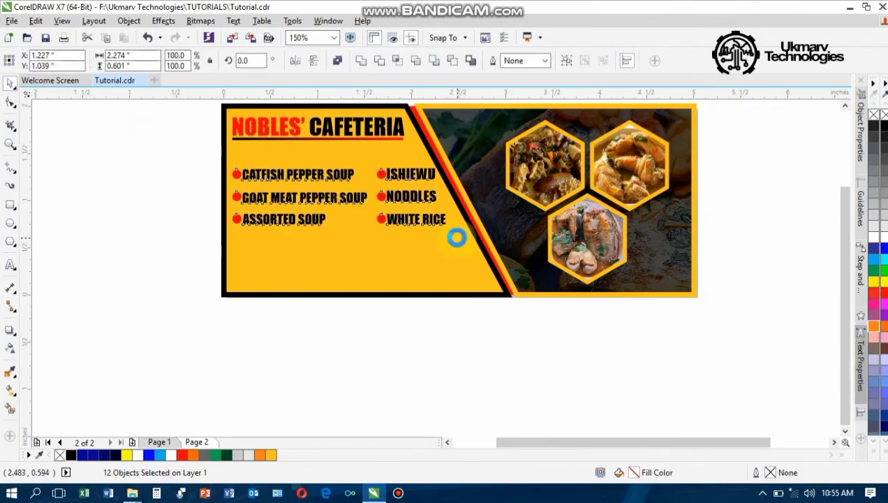
click(168, 264)
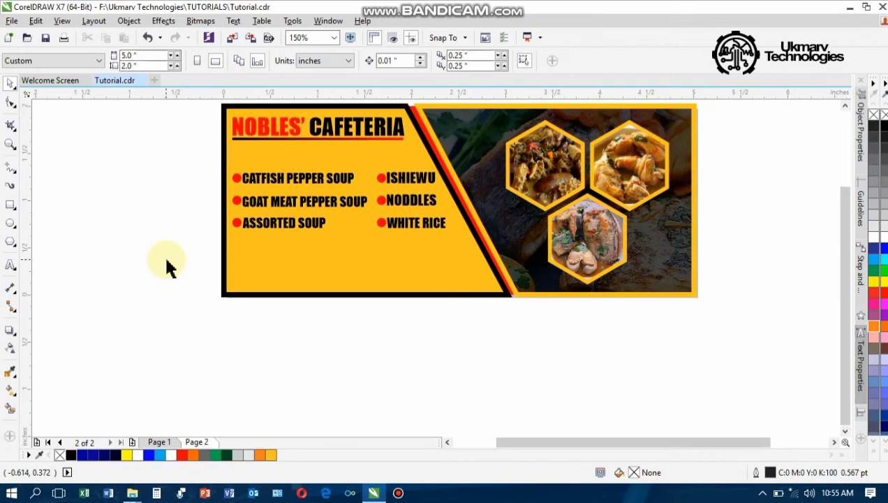
click(162, 262)
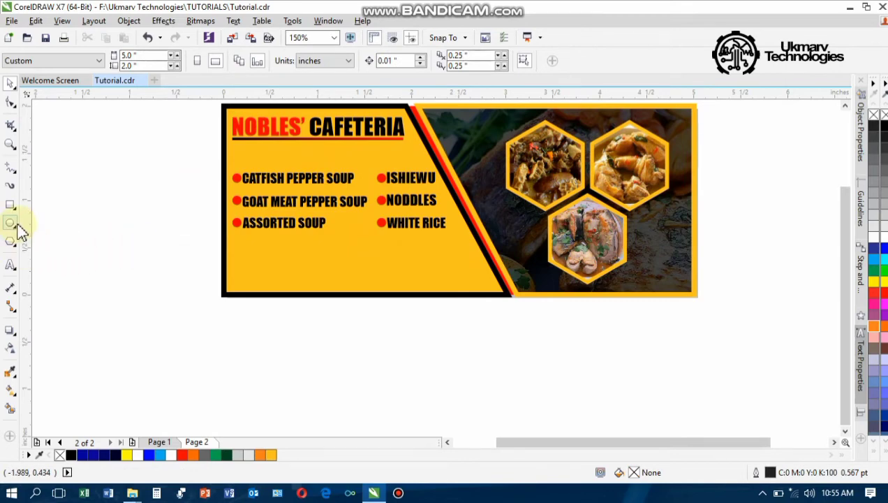
- Draw a rectangle about 0.785 by 0.201 inches below the menu list and round its corners to about 0.045 inches
click(10, 204)
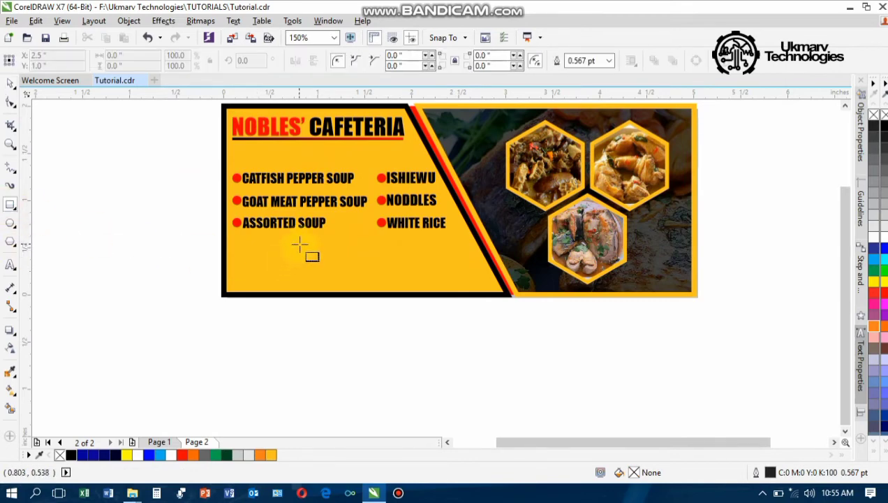
drag(298, 241, 372, 258)
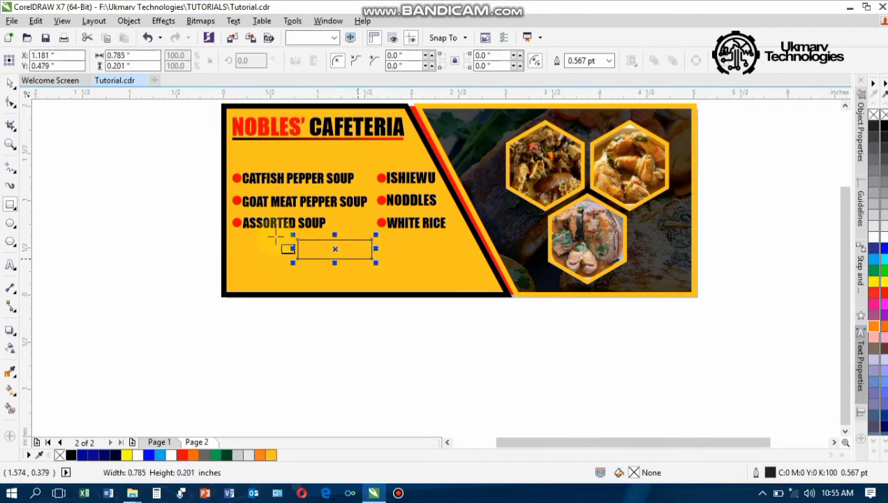
click(11, 104)
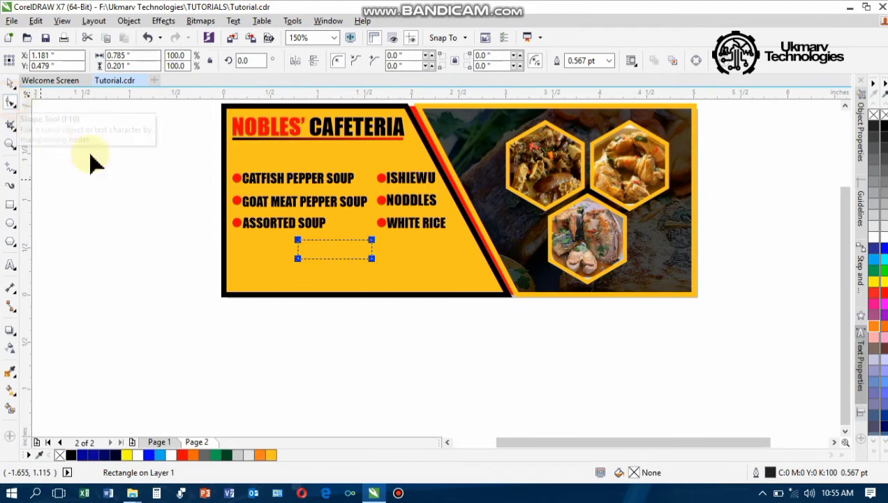
scroll(323, 256, up, 2)
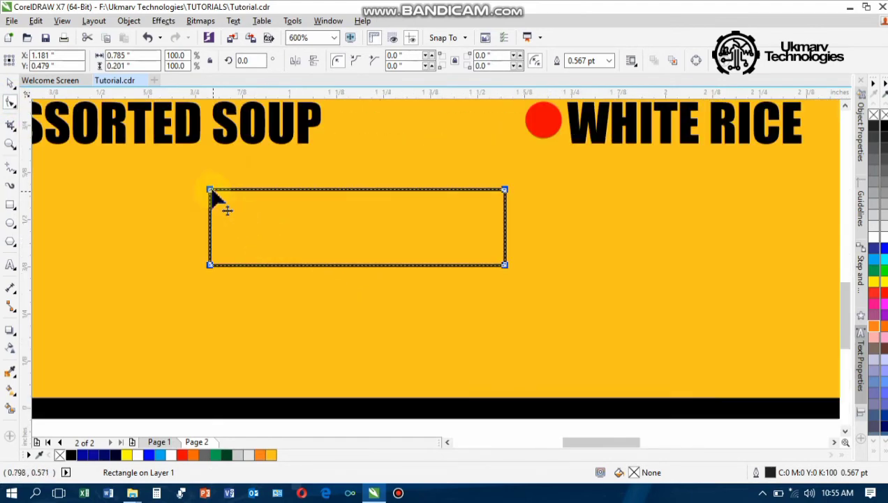
drag(212, 191, 228, 202)
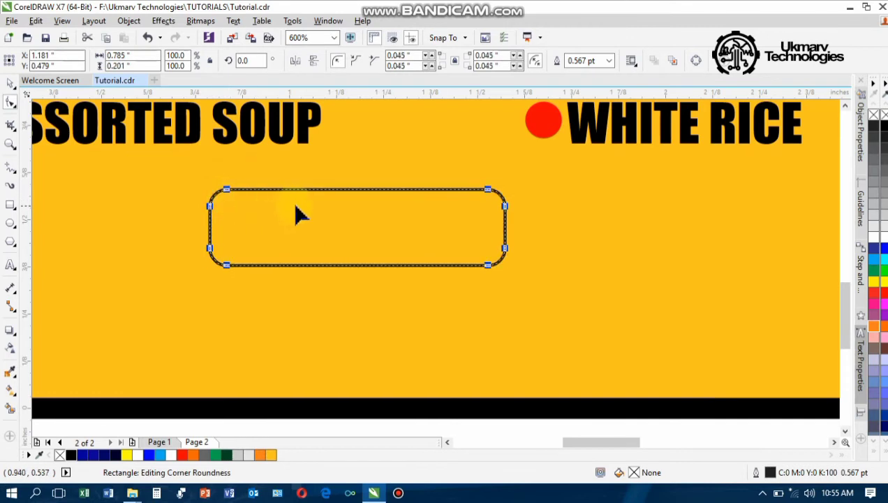
- Fill the rounded rectangle below the menu list with red and remove its outline
key(space)
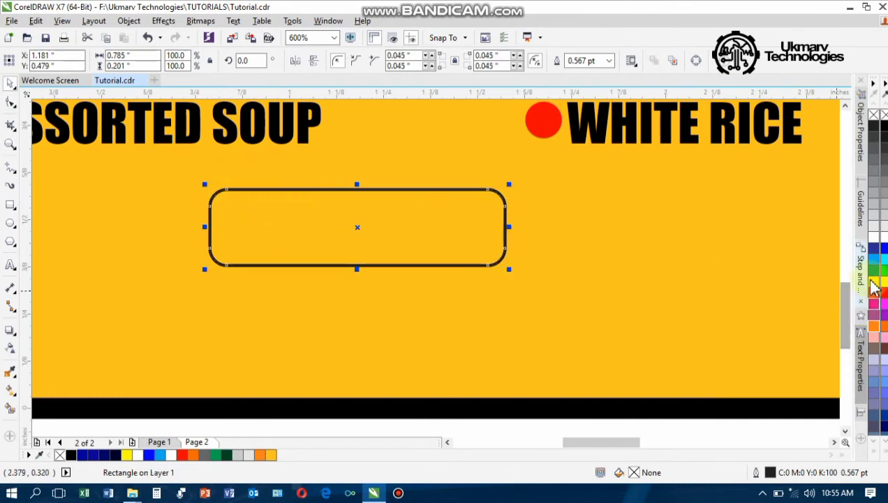
drag(874, 292, 395, 231)
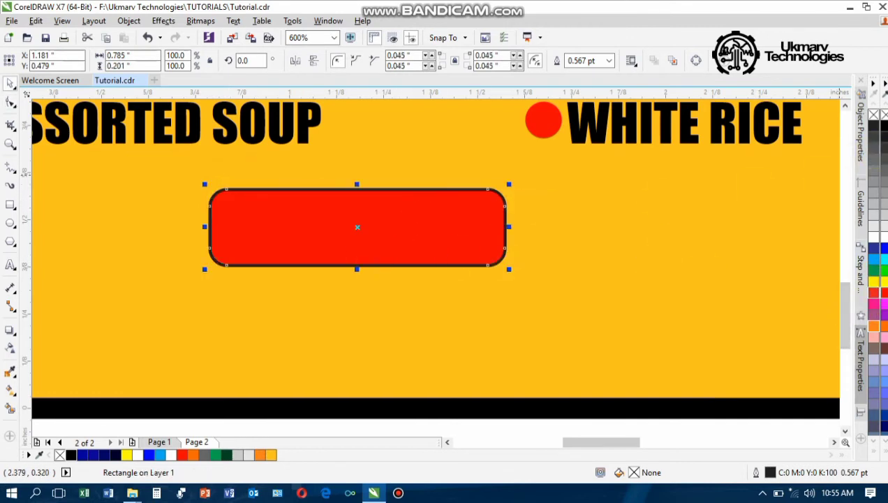
right_click(877, 115)
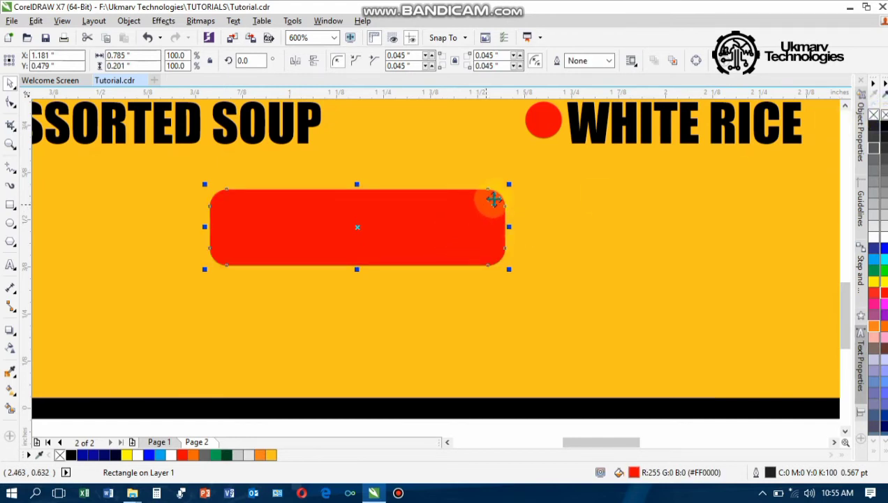
- Place a smaller white copy, about 0.74 by 0.174 inches, centred inside the red rounded rectangle
key(space)
drag(506, 187, 520, 202)
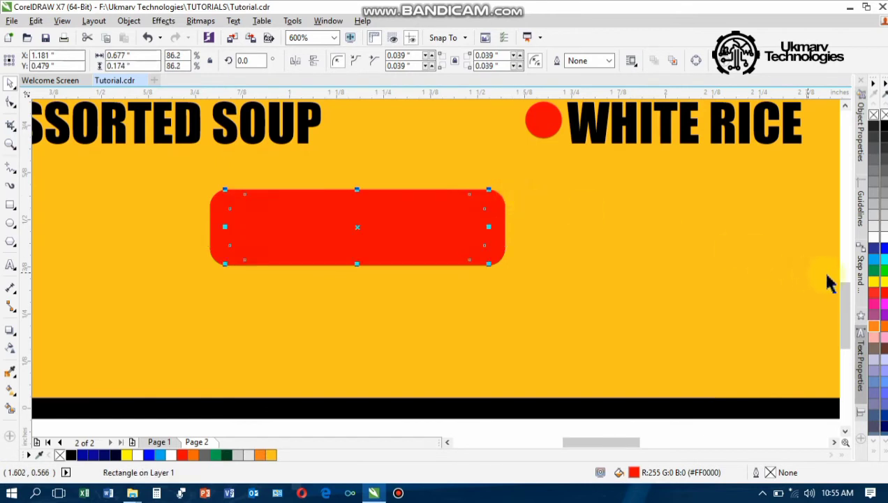
click(874, 236)
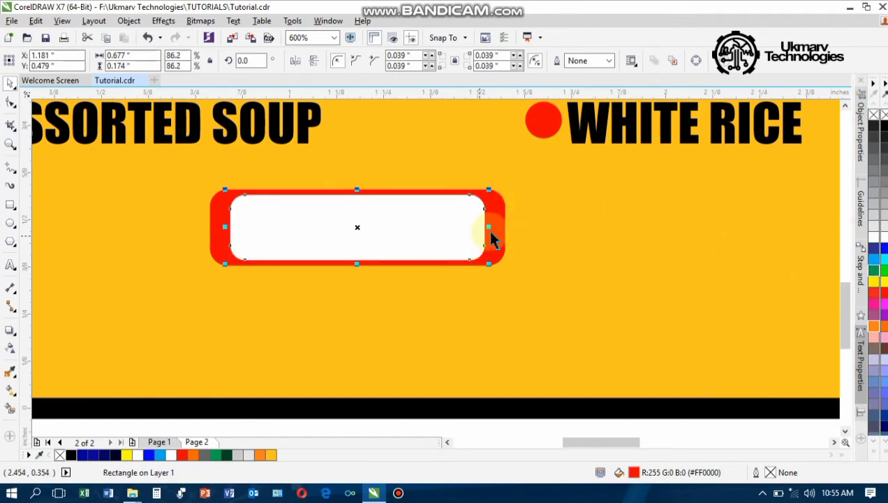
drag(490, 226, 501, 229)
scroll(434, 245, up, 2)
scroll(434, 246, down, 6)
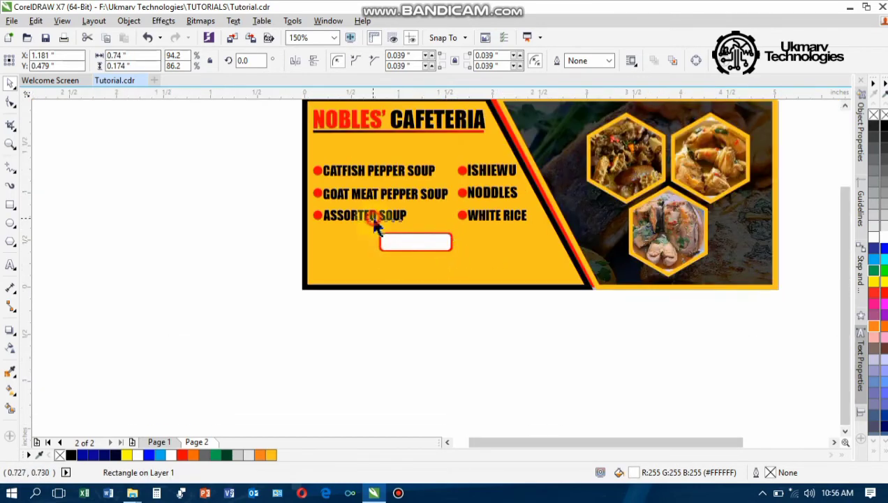
- Duplicate the ASSORTED SOUP text onto the white rounded rectangle and change the copy's wording to ORDER NOW
click(370, 213)
drag(370, 213, 416, 244)
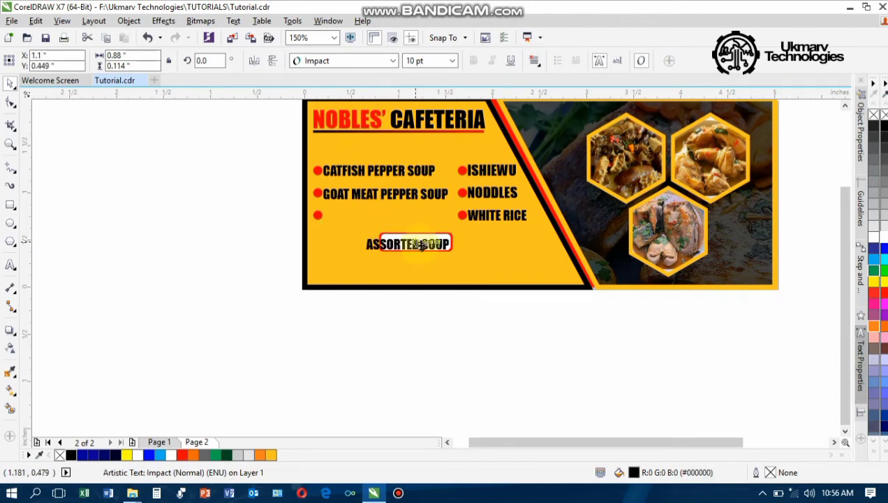
right_click(422, 245)
click(421, 245)
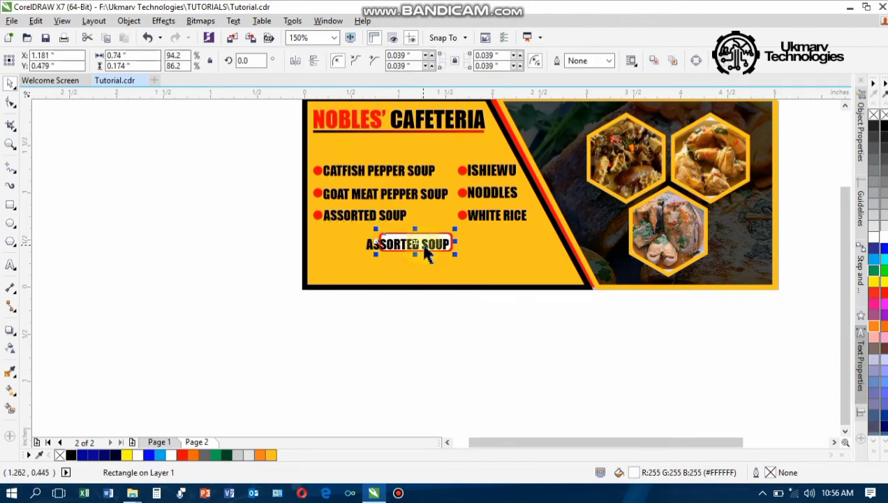
double_click(423, 242)
key(ctrl+a)
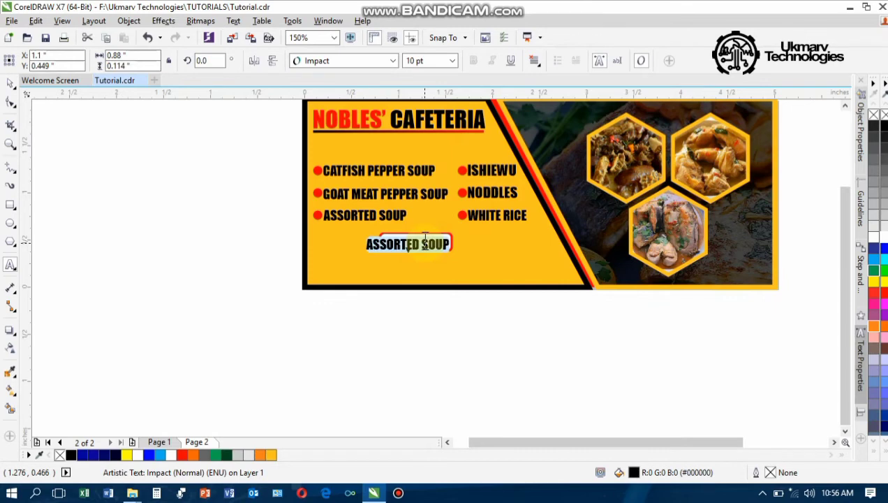
text(OR)
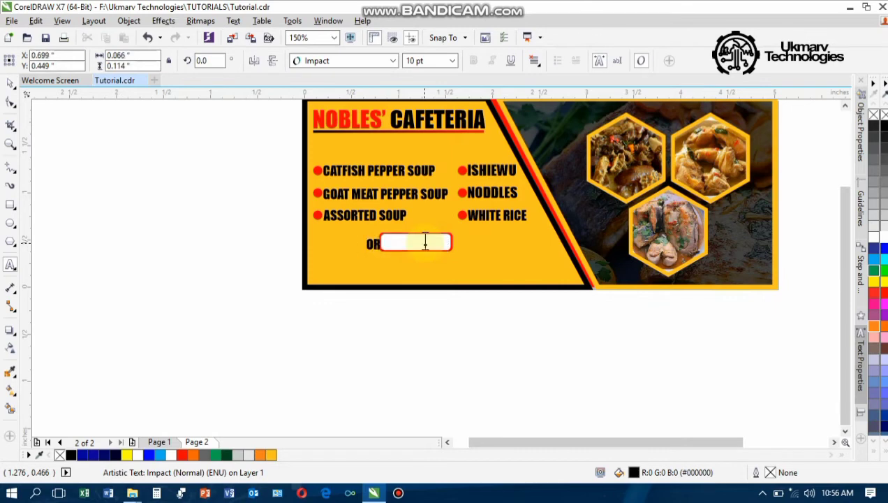
text(DER NOW)
key(ctrl+space)
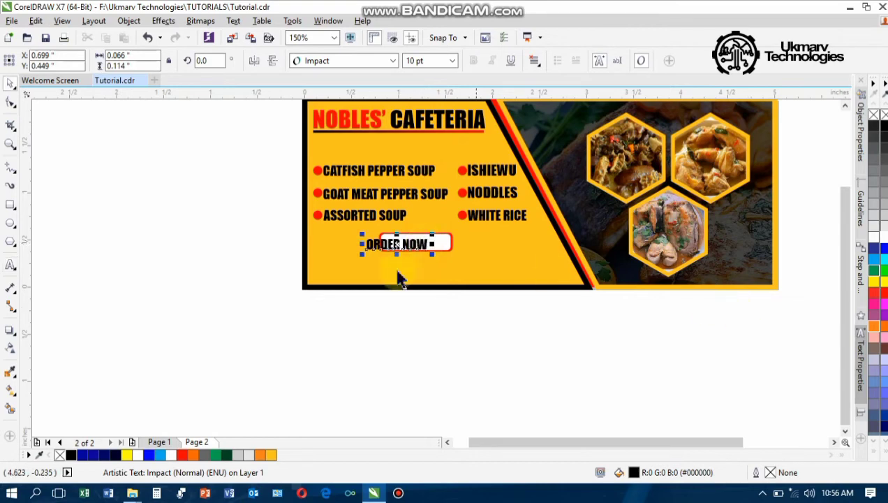
- Centre the ORDER NOW text on the white rounded rectangle and enlarge it to about 11 pt, filling the button's width
scroll(411, 264, up, 4)
drag(366, 212, 436, 203)
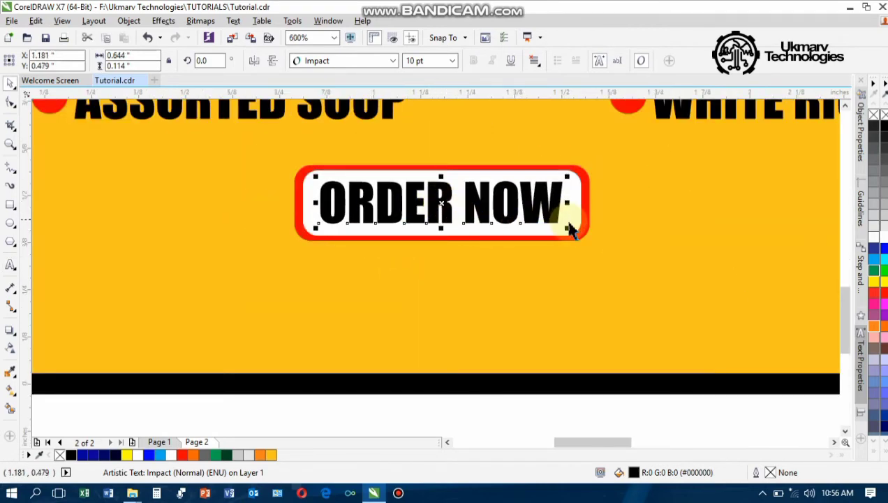
drag(570, 228, 581, 231)
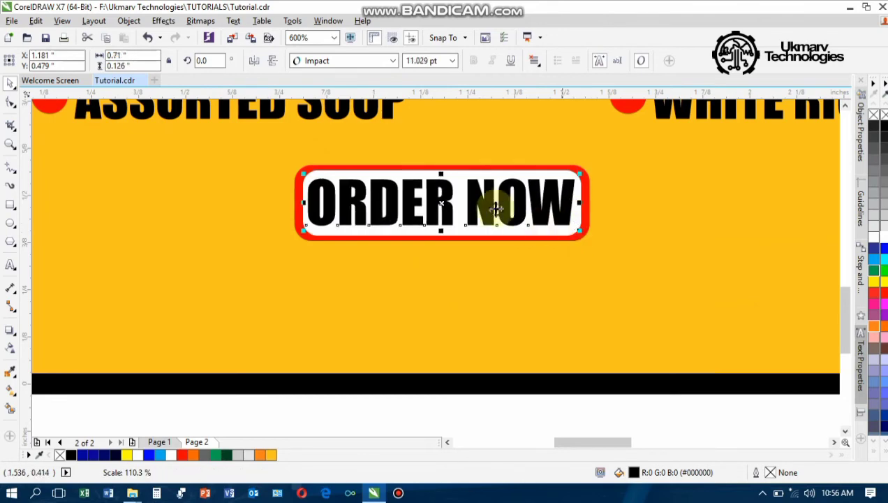
scroll(488, 206, down, 4)
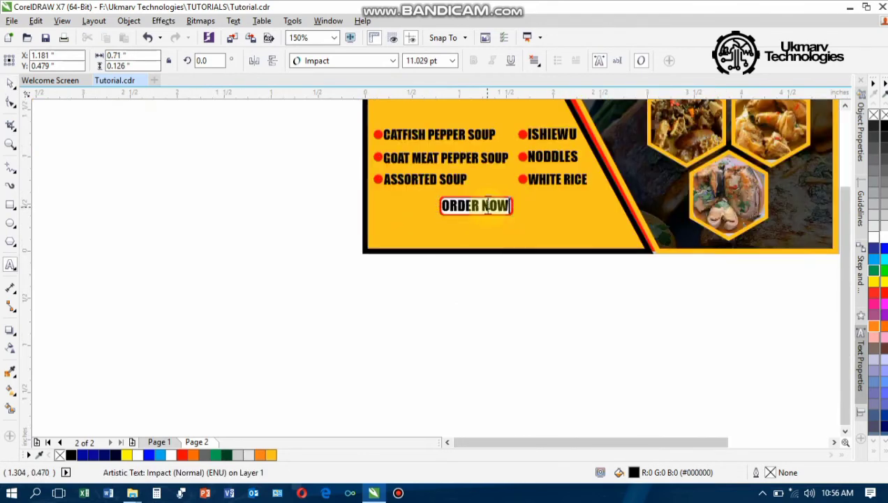
drag(265, 193, 530, 236)
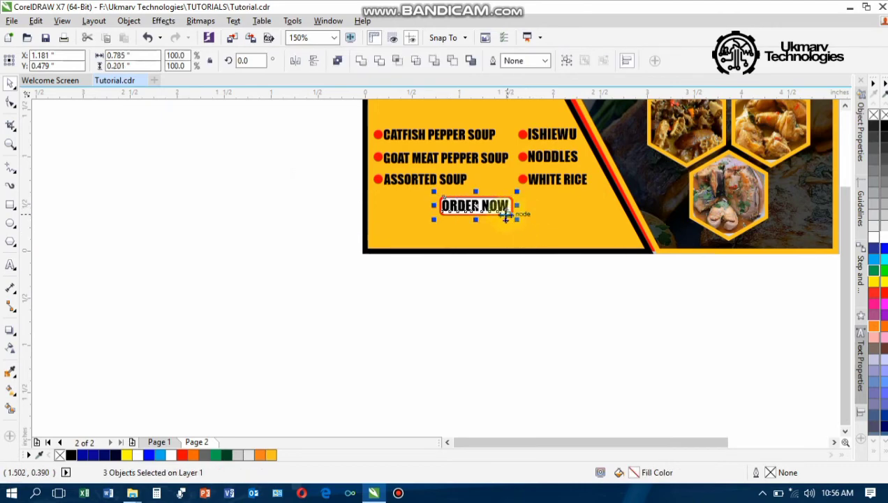
click(395, 290)
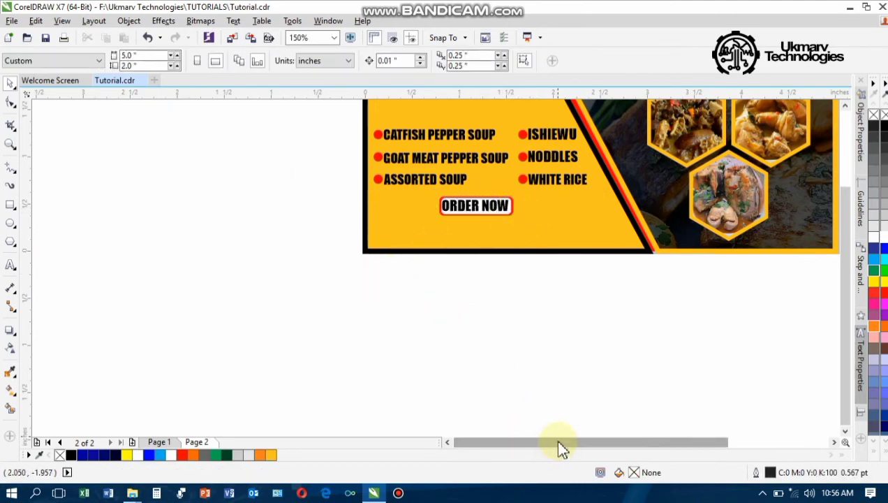
drag(558, 443, 609, 443)
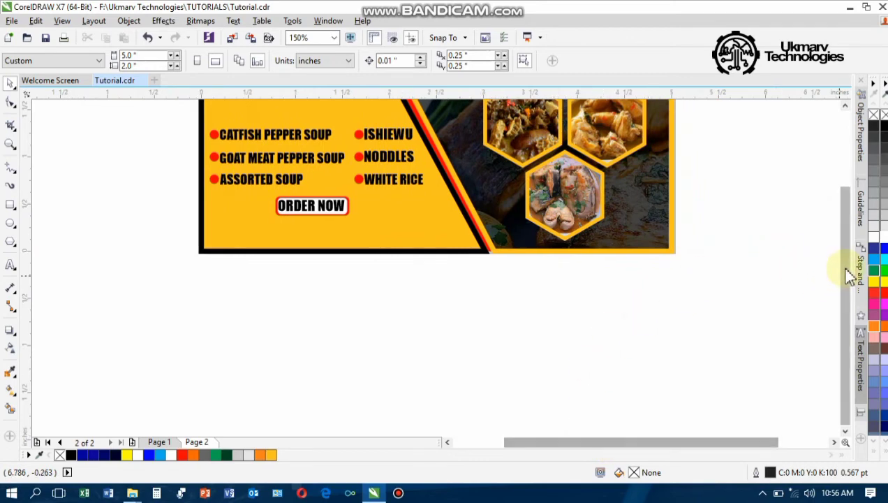
drag(848, 274, 843, 234)
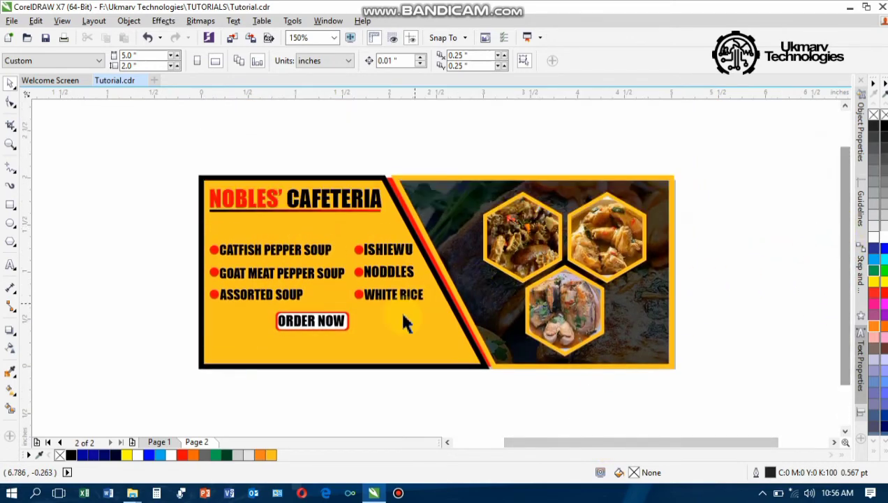
scroll(402, 317, up, 1)
scroll(403, 320, down, 1)
click(347, 391)
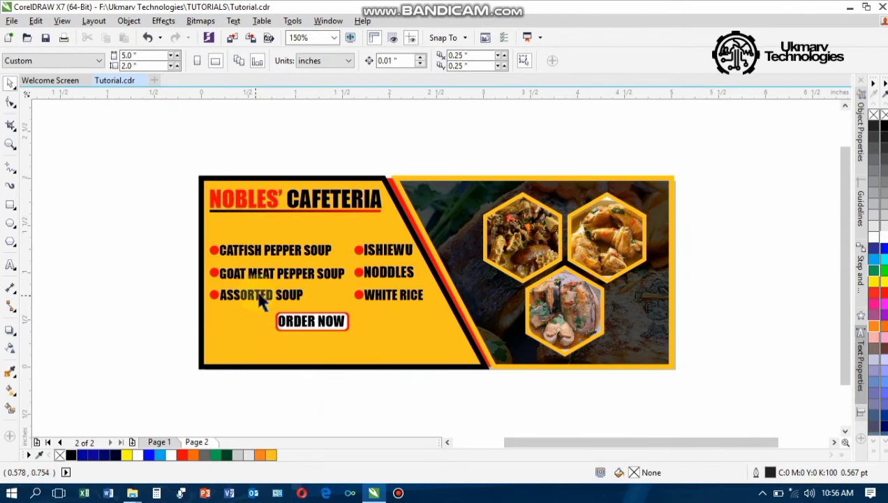
- Duplicate the ASSORTED SOUP text below the ORDER NOW button and replace the copy's wording with "NO. 123 Your Street Name, City, State"
drag(262, 297, 260, 354)
right_click(259, 354)
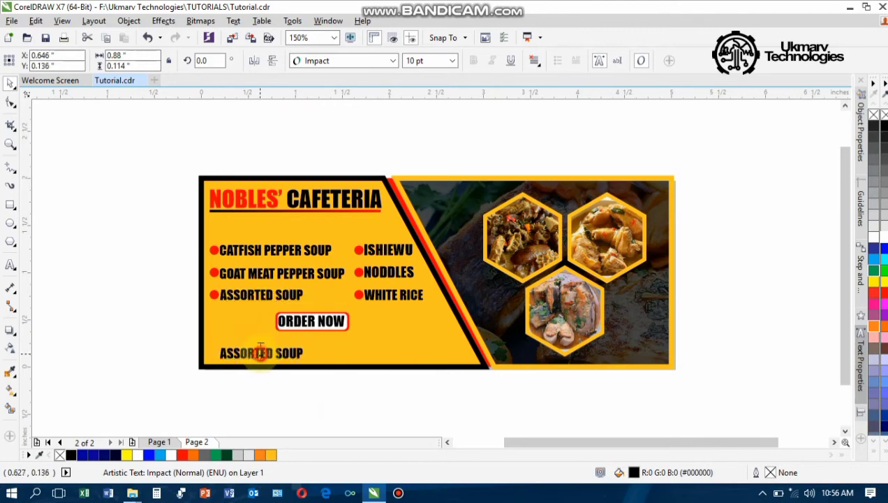
double_click(260, 354)
key(ctrl+a)
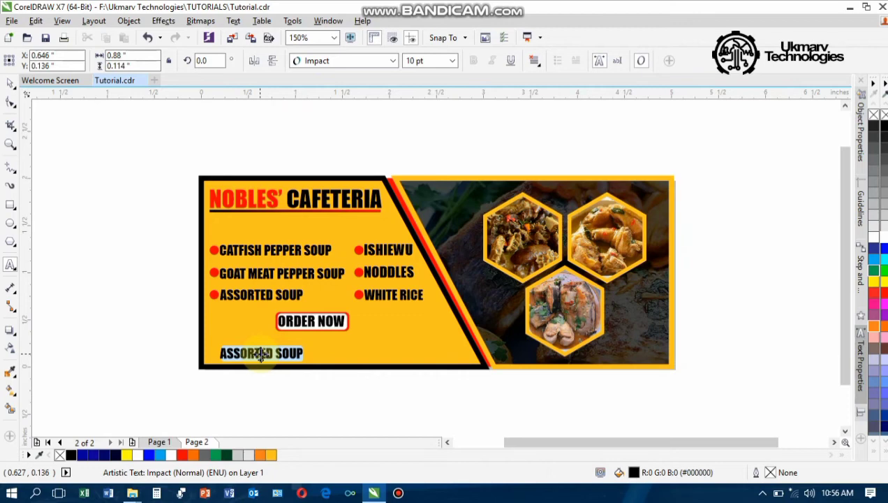
text(NO. 123)
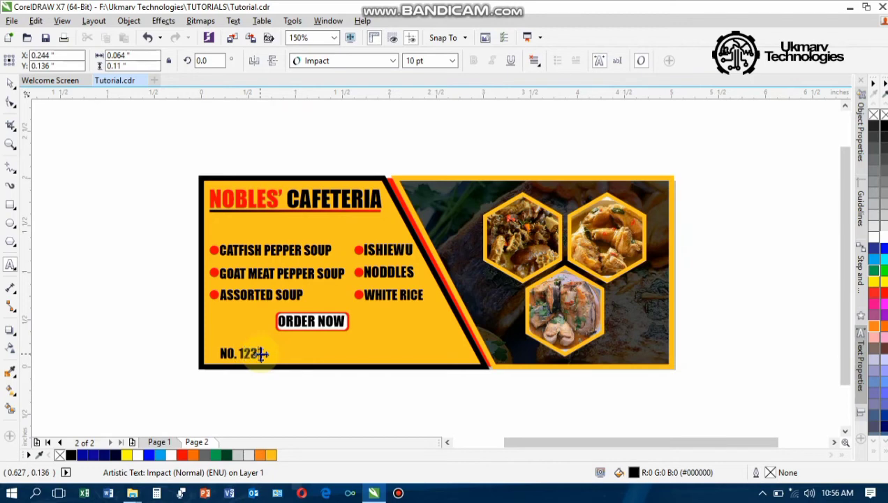
text( yO)
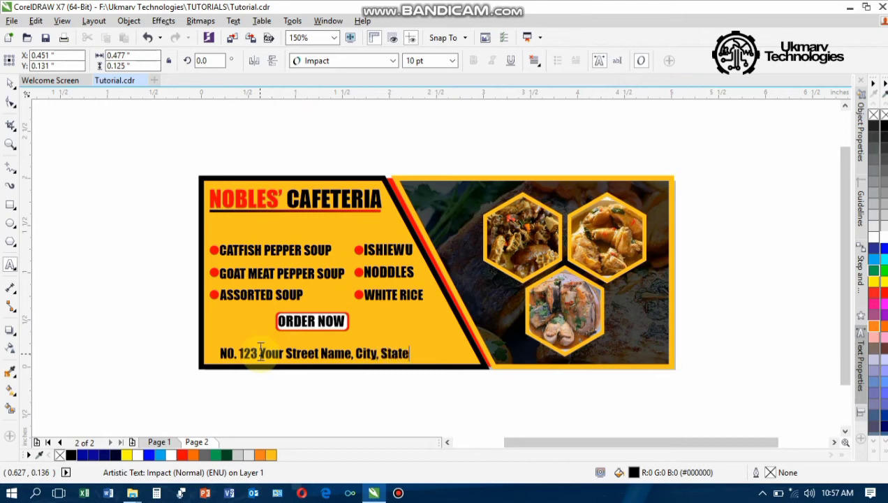
- Set the font size of the address line below the ORDER NOW button to 8 pt
click(260, 345)
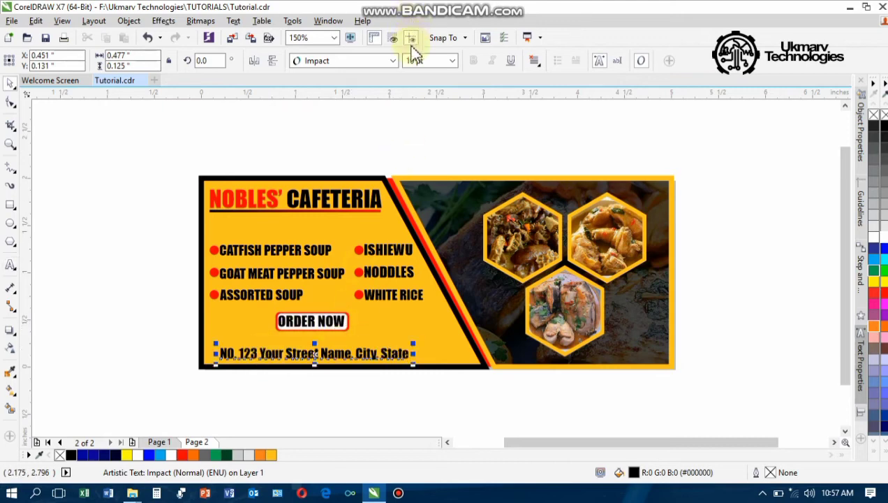
click(452, 61)
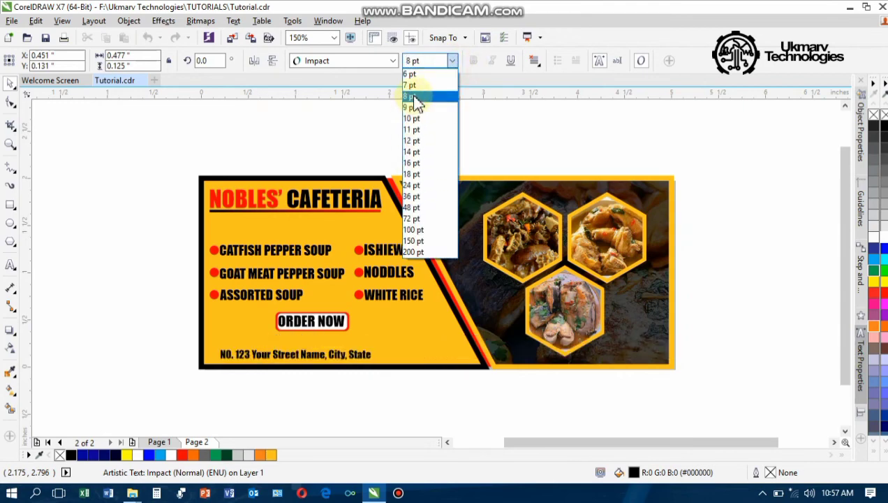
click(261, 361)
- Move the address line to the lower-left corner of the yellow panel, just inside the black border, and select it
scroll(260, 360, up, 1)
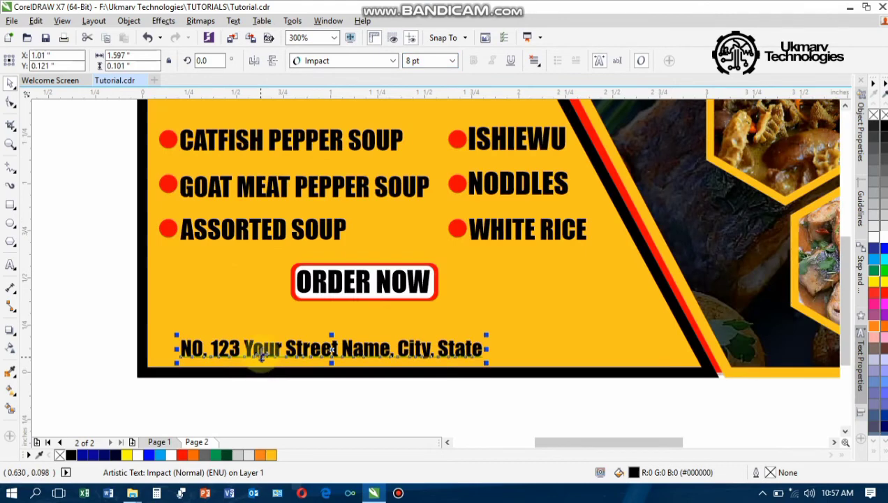
drag(261, 356, 230, 353)
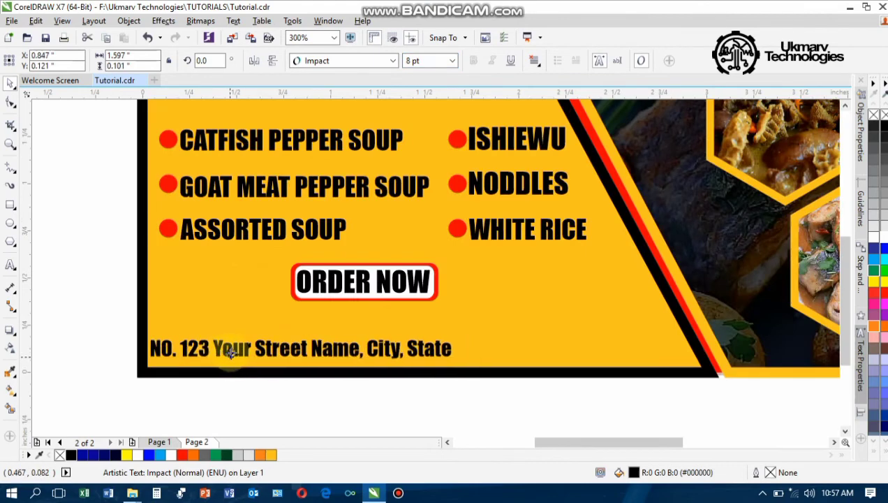
click(407, 353)
scroll(407, 354, down, 1)
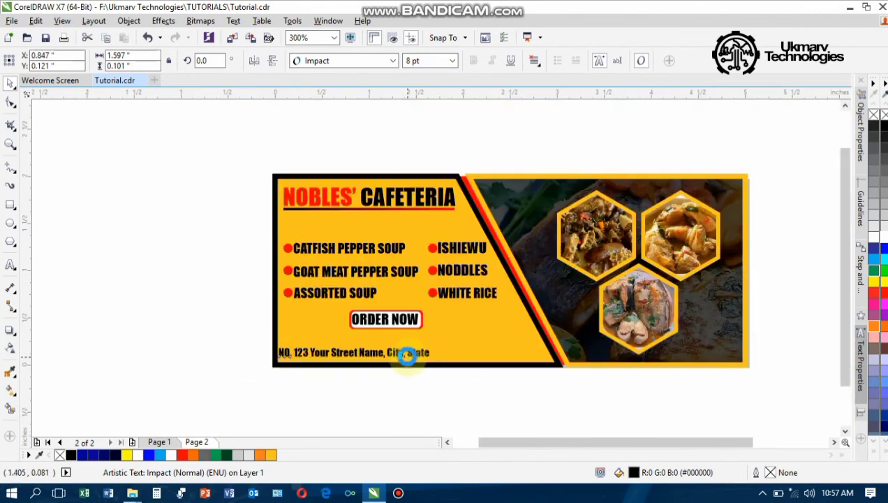
click(513, 378)
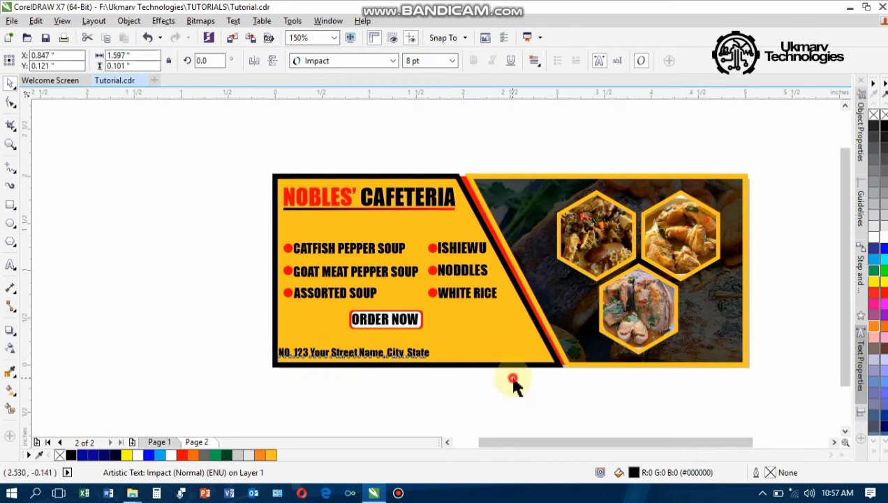
click(410, 352)
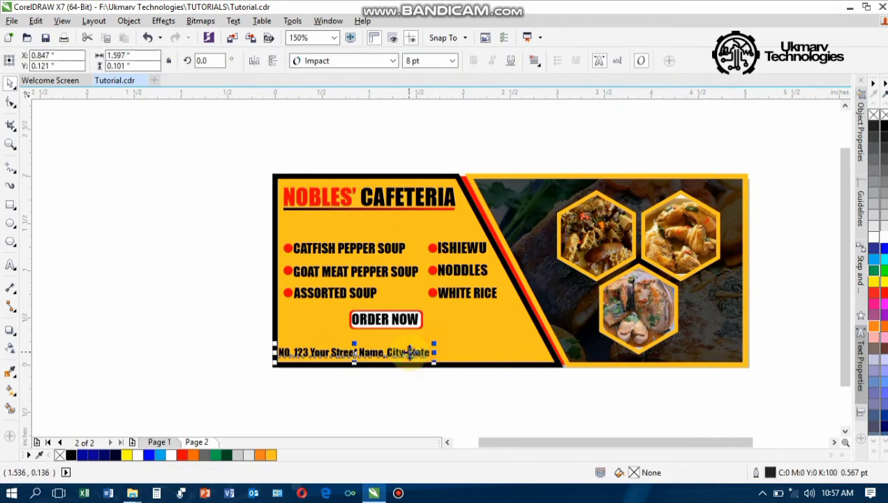
- Duplicate the address line to its right along the yellow panel's lower edge and replace the copy's text with the contact phone number
drag(410, 353, 522, 358)
double_click(472, 352)
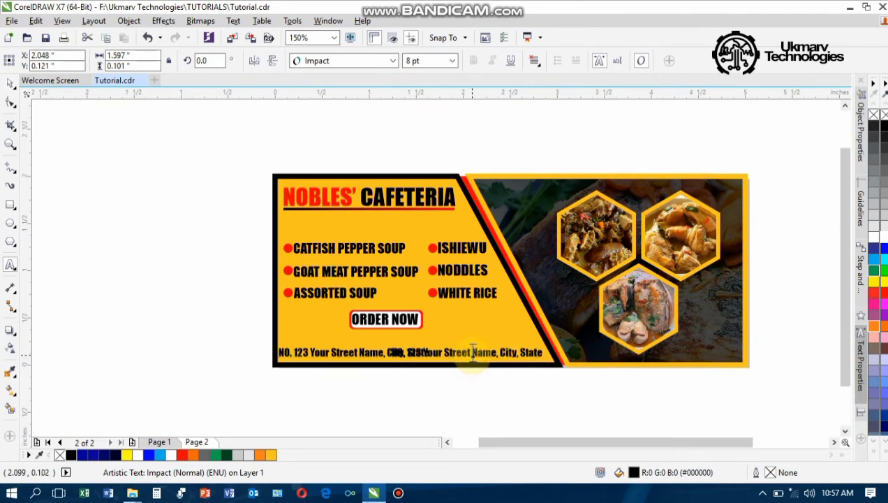
key(ctrl+a)
key(Delete)
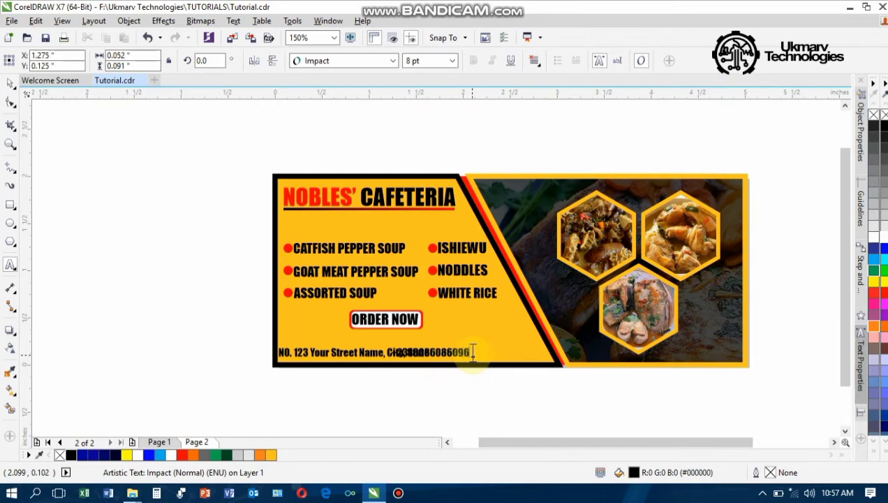
key(ctrl+space)
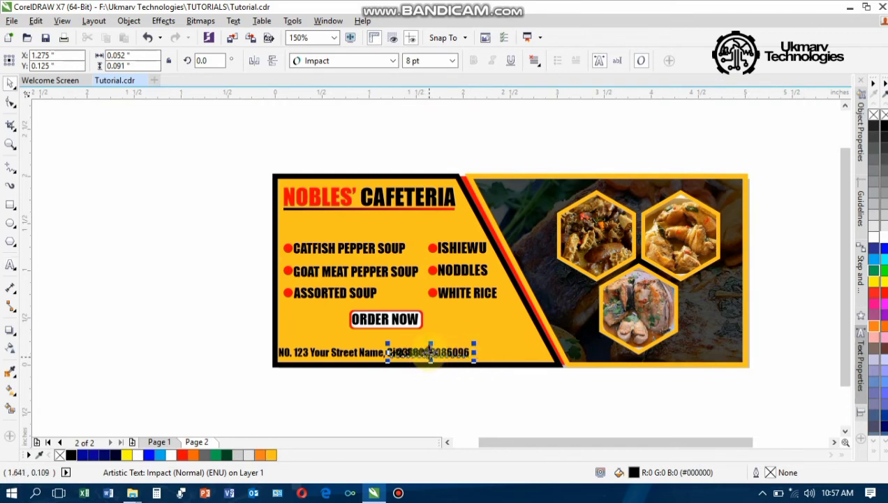
- Move the phone number to the lower-right corner of the yellow panel, clear of the address line and inside the slanted border
drag(429, 351, 507, 358)
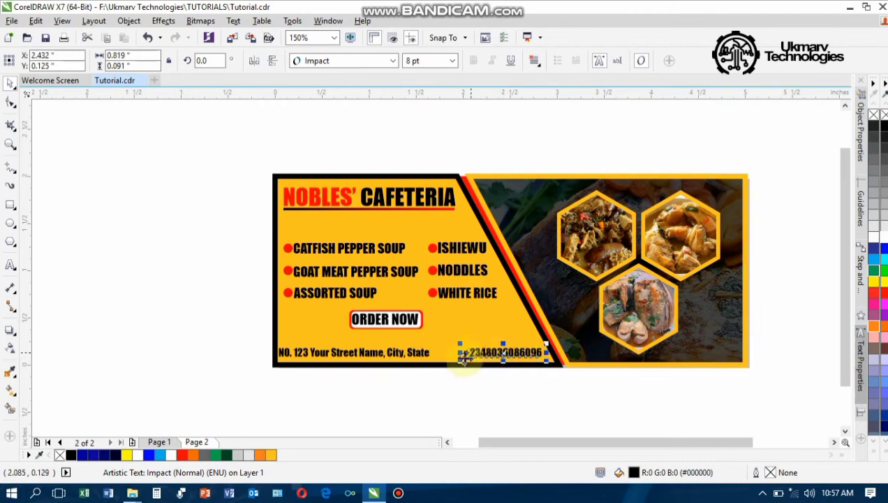
drag(524, 441, 549, 442)
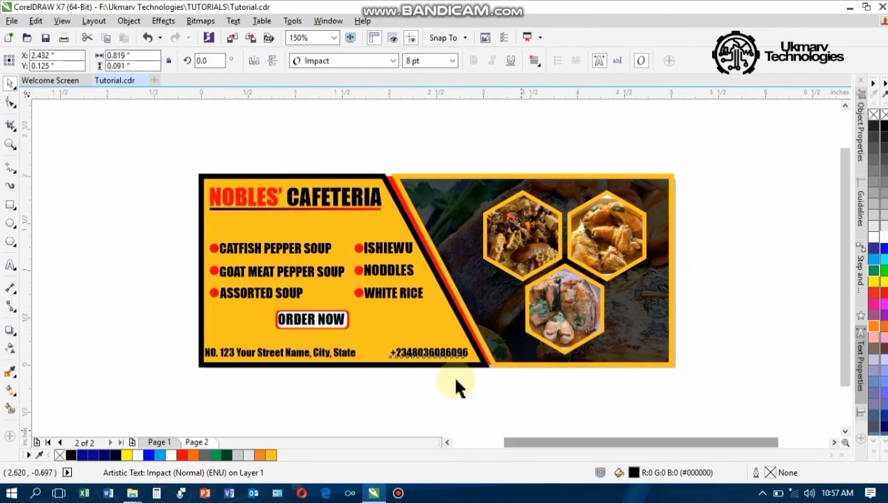
click(414, 398)
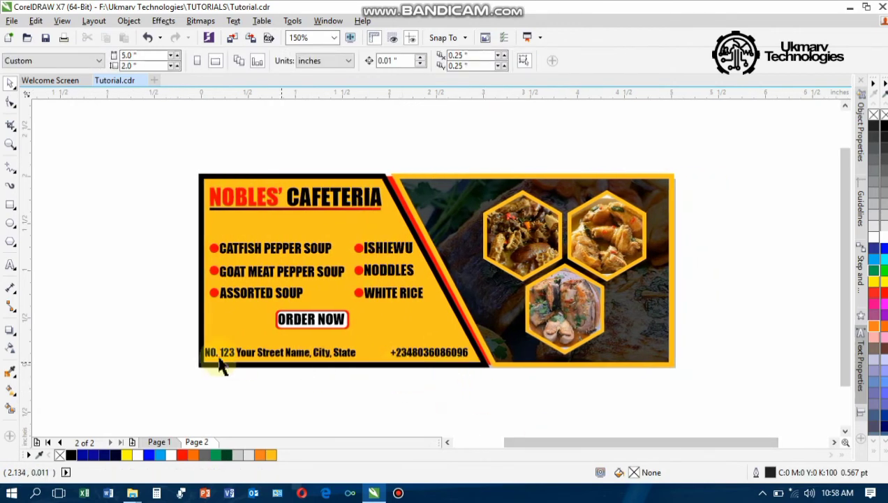
- Shift the address line slightly inward from the black border, centred horizontally at about 0.902 in, lining it up with the title and bullets
drag(245, 357, 267, 353)
click(386, 407)
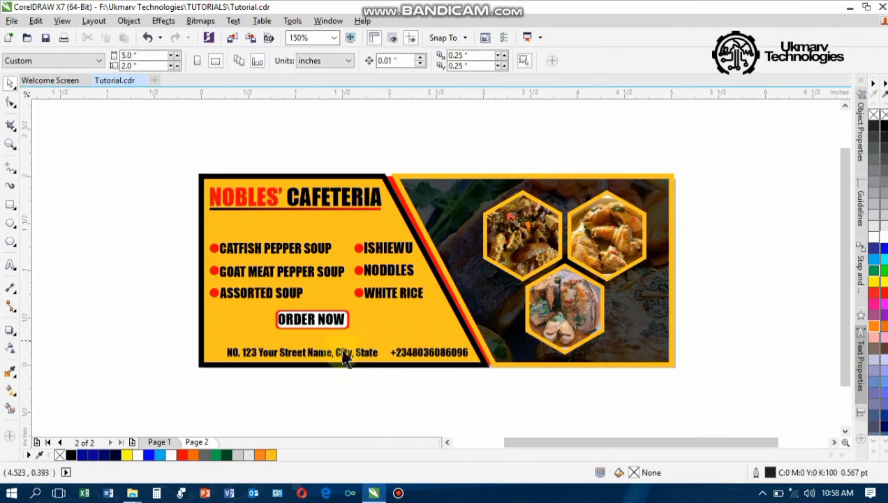
drag(344, 359, 323, 355)
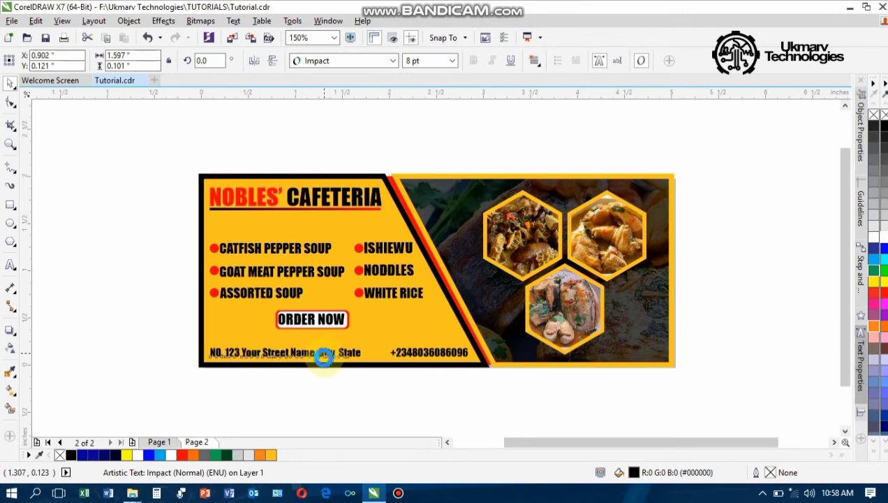
click(715, 340)
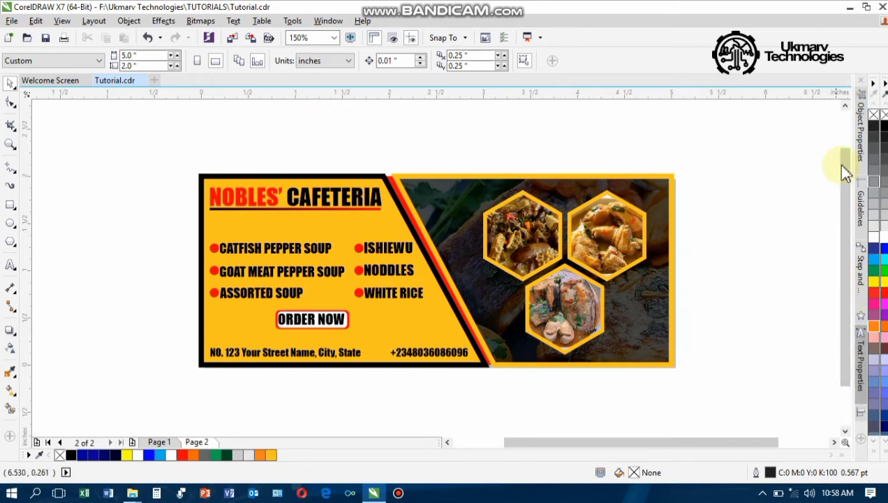
- Close the Align and Distribute and Text Properties dockers and collapse the docker area
click(861, 363)
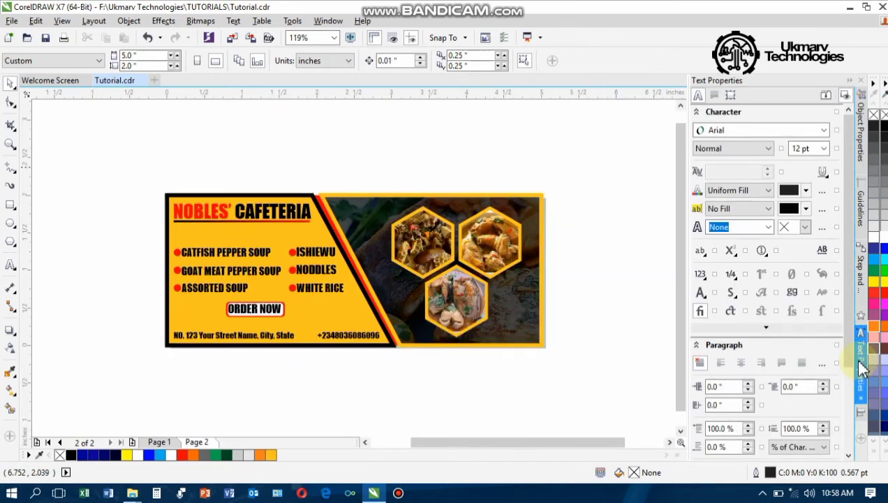
click(851, 79)
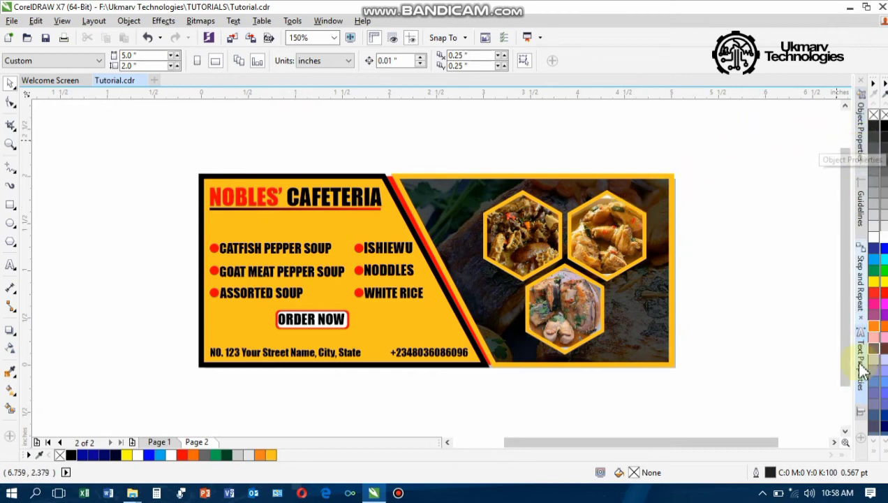
click(858, 410)
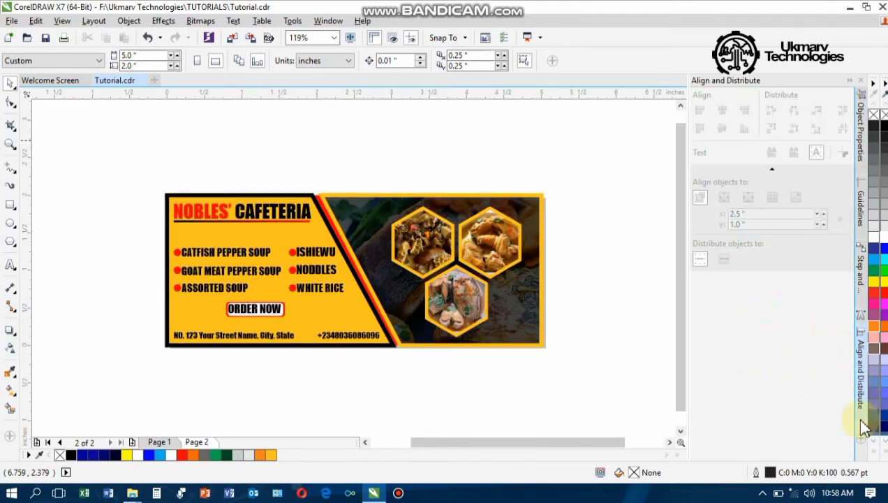
click(860, 385)
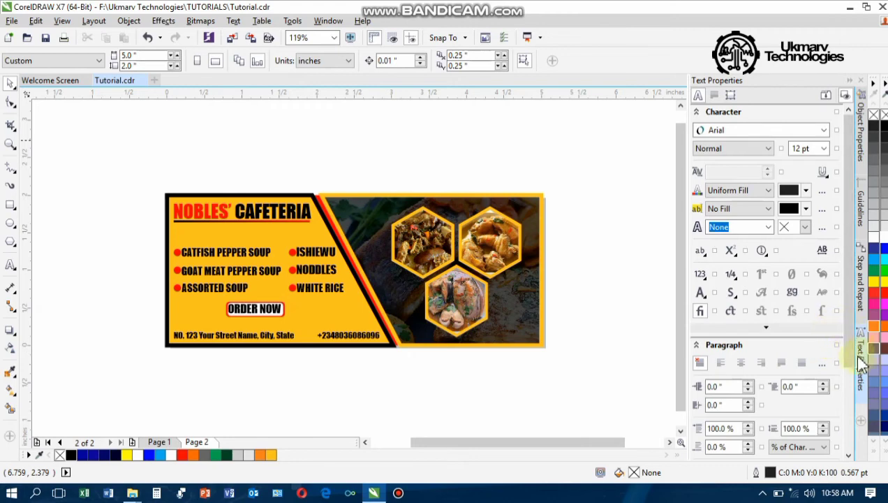
click(860, 293)
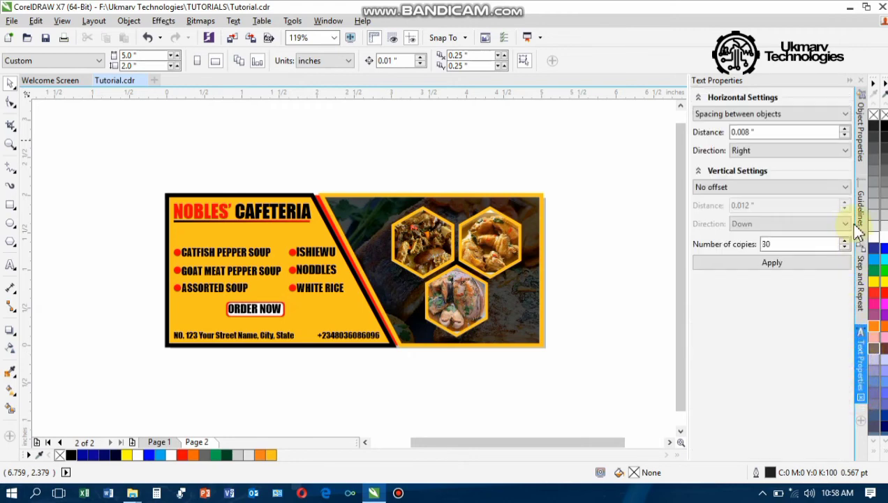
click(863, 202)
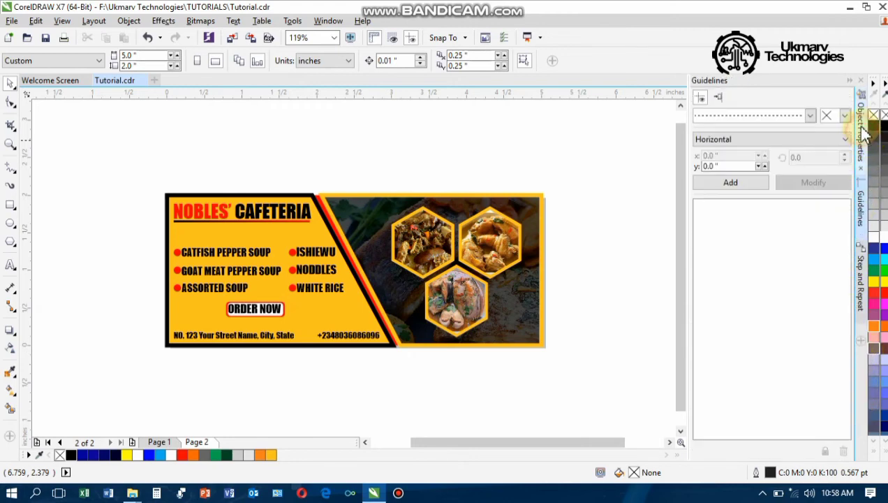
click(861, 128)
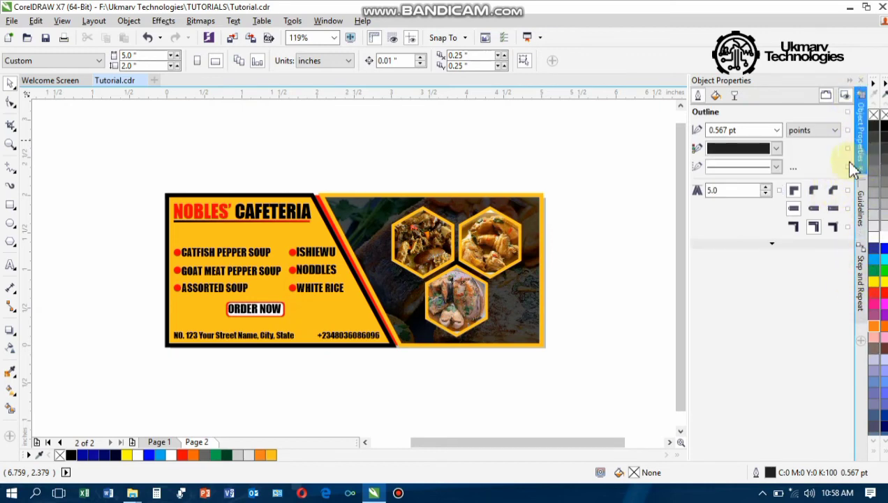
click(242, 335)
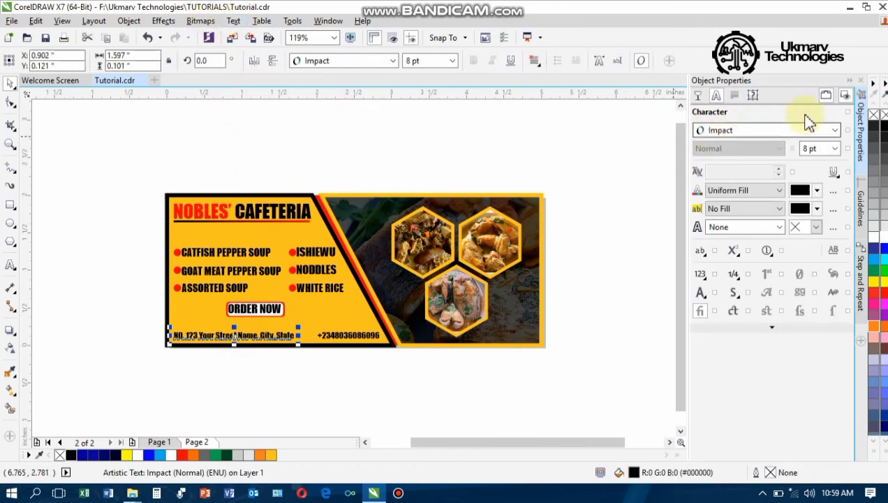
click(849, 81)
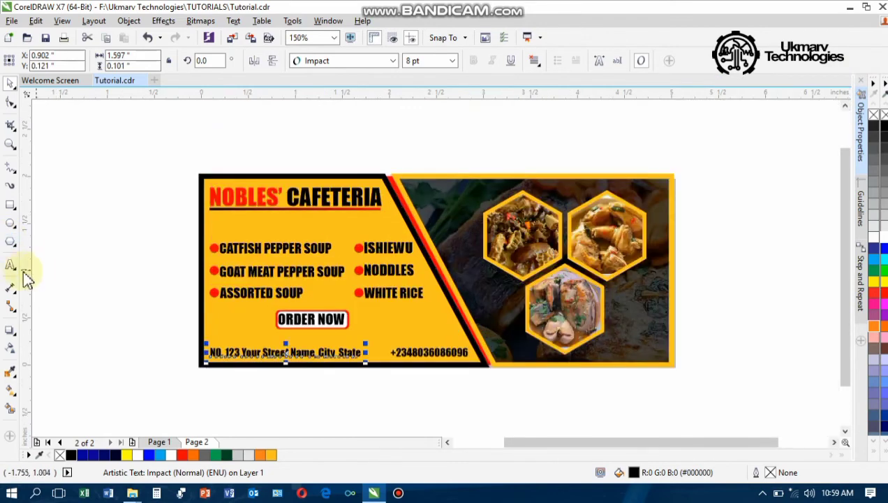
- Start an artistic text object on the empty canvas beyond the layout's upper-right corner and open the Insert Character docker
click(10, 265)
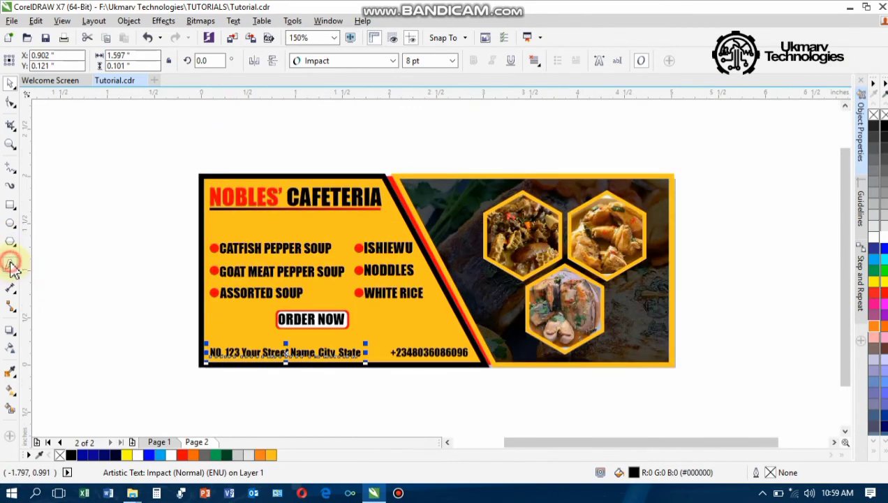
click(723, 153)
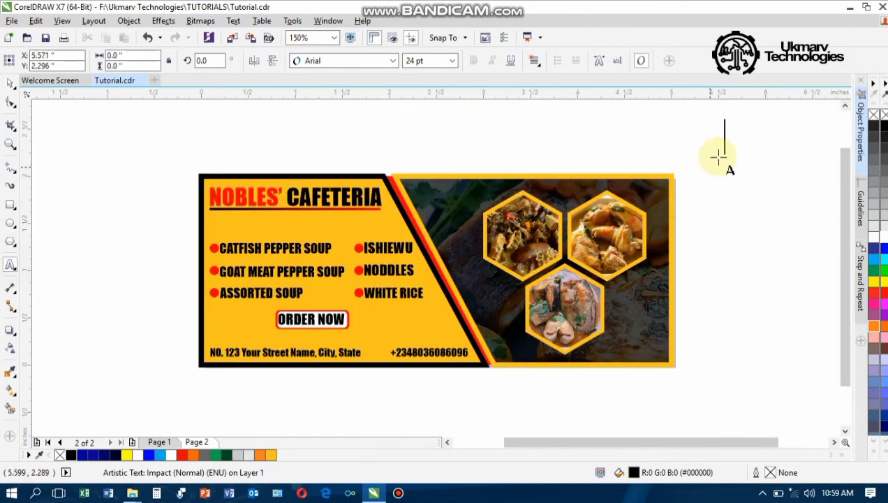
click(233, 21)
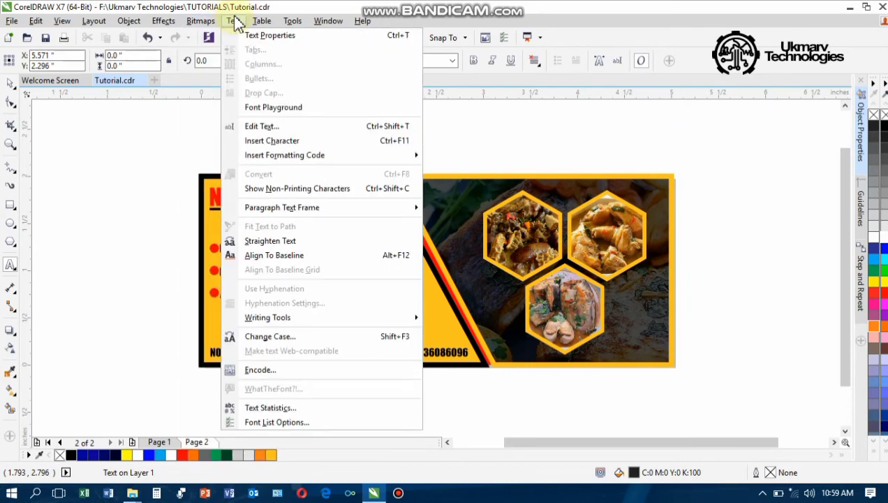
click(744, 143)
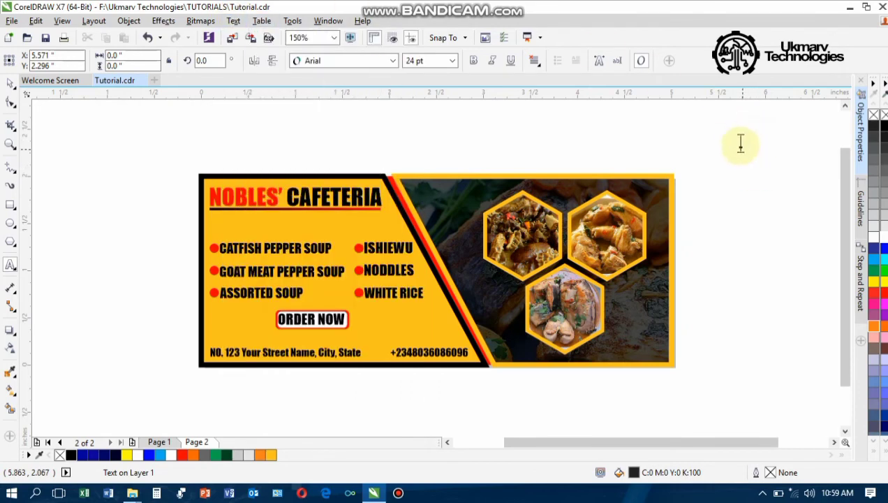
click(231, 22)
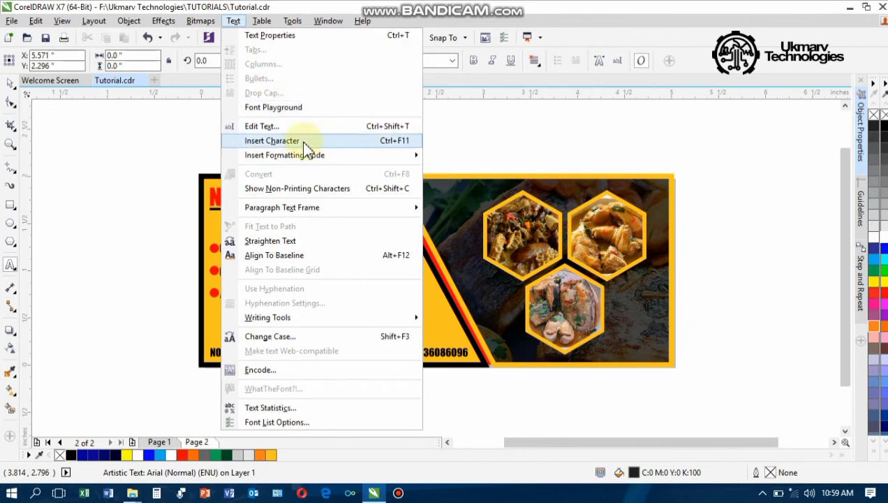
click(272, 141)
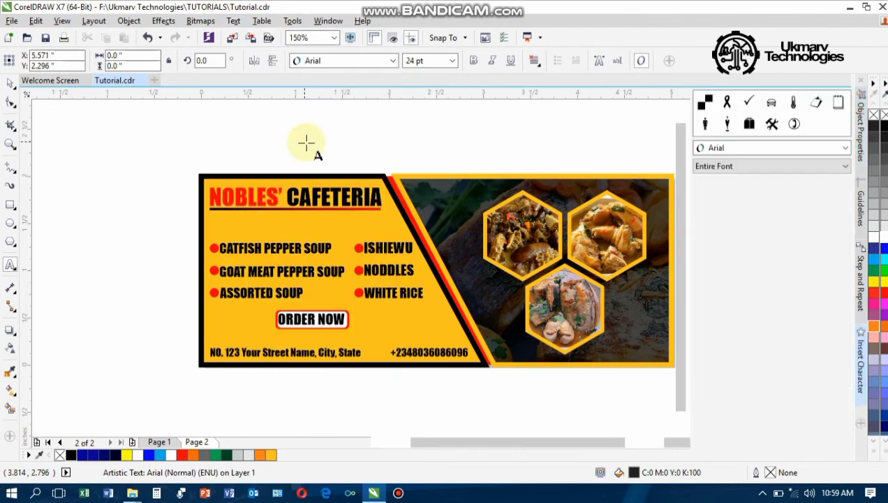
- Try the Webdings font as the source of symbols in Insert Character
click(793, 127)
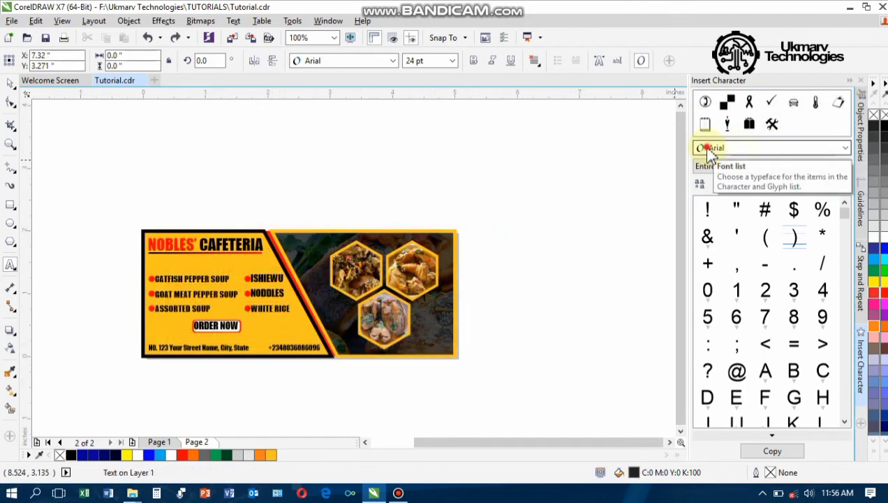
click(707, 148)
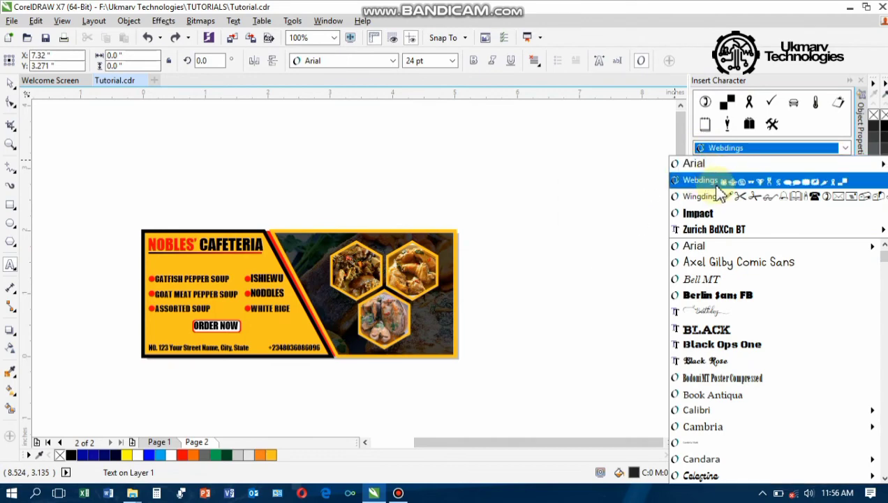
click(724, 149)
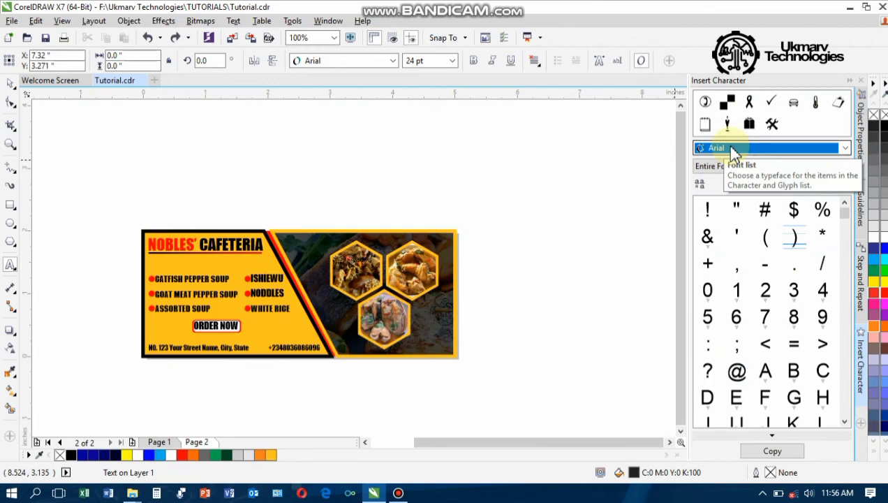
text(wingdings)
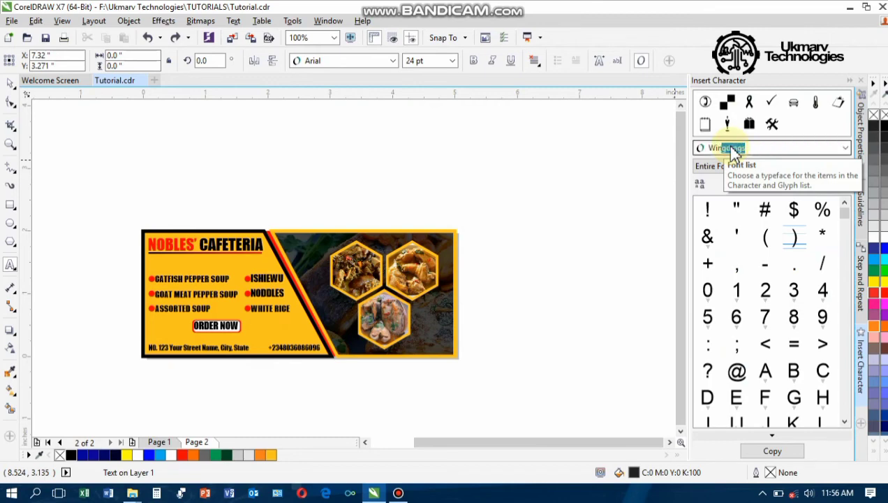
click(726, 150)
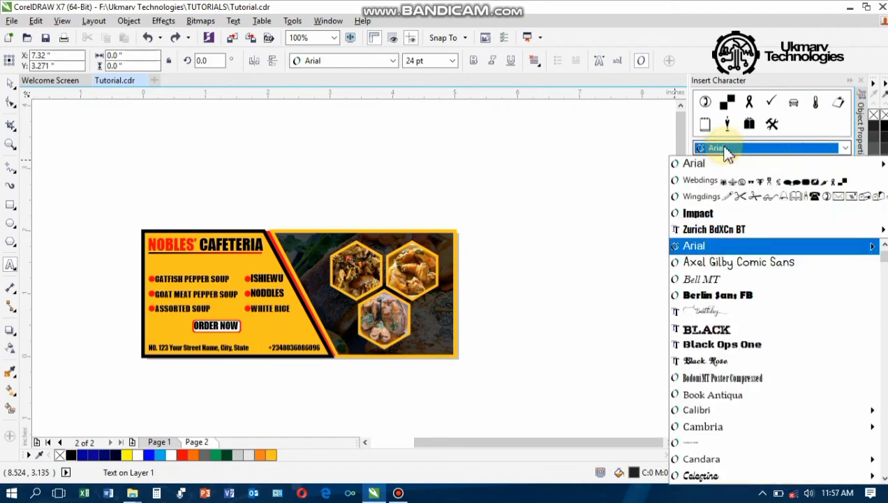
click(726, 149)
click(729, 152)
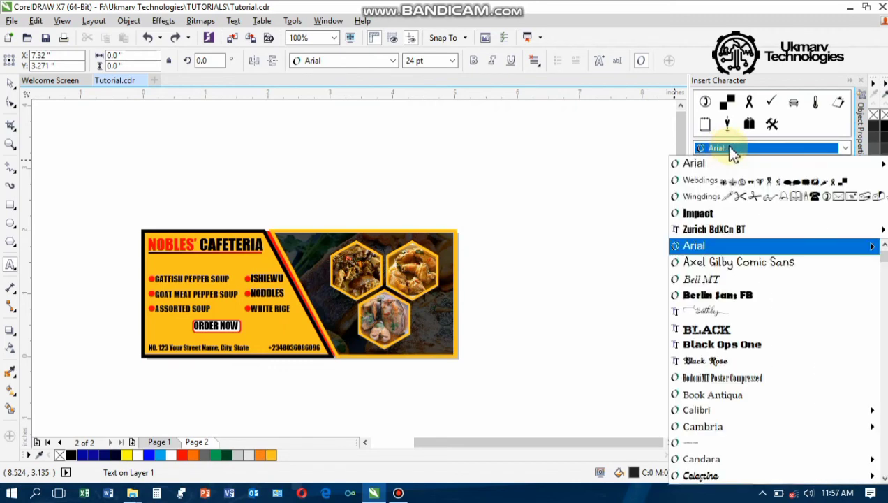
click(726, 181)
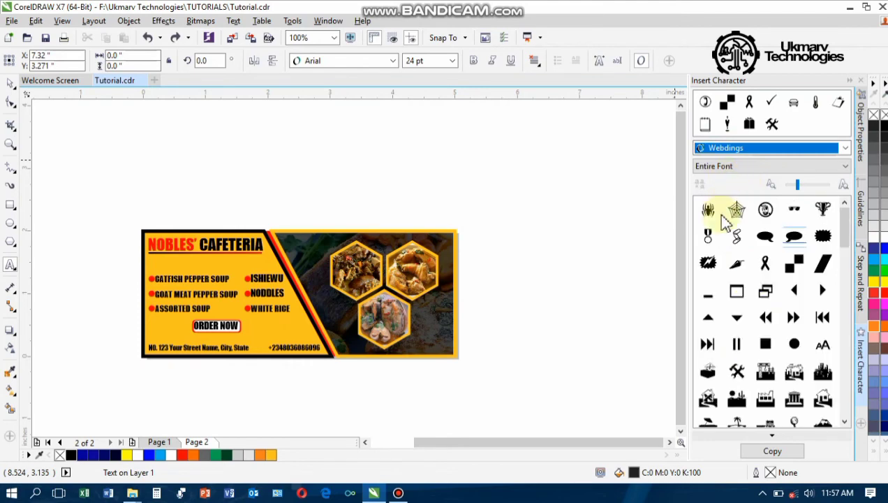
- Set the Insert Character font to Wingdings and place the circled telephone symbol on the empty canvas above and right of the layout
click(794, 151)
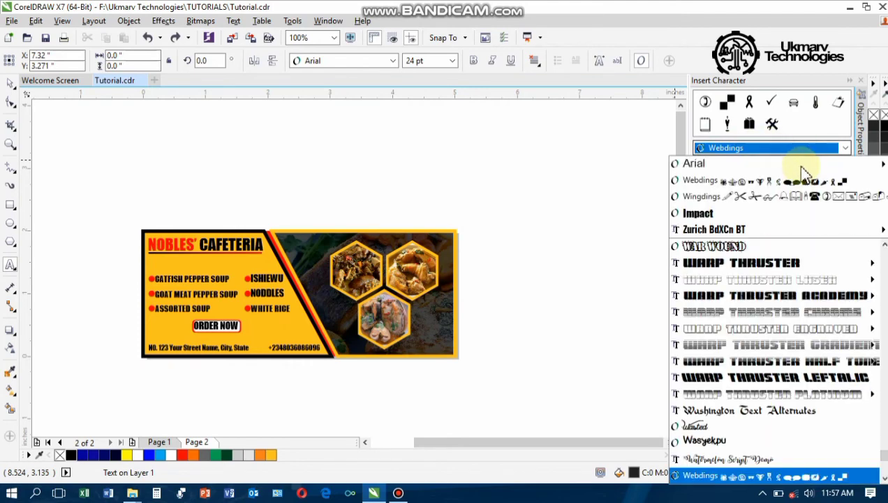
click(792, 197)
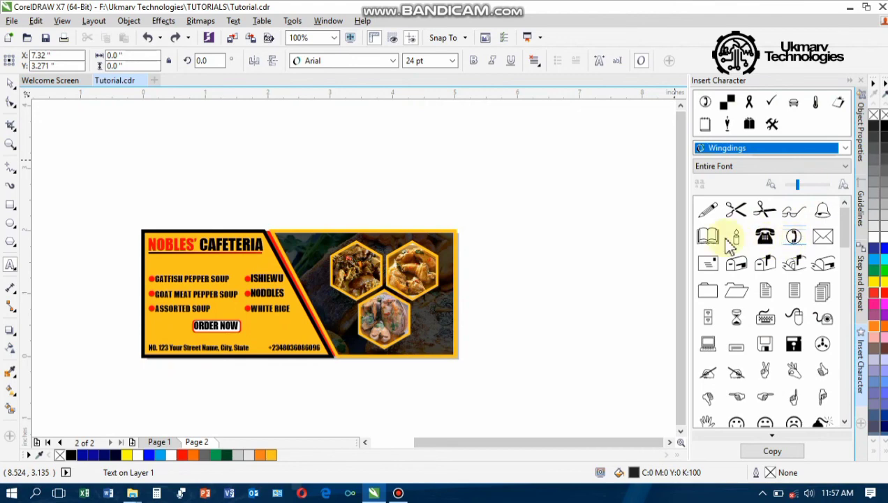
click(766, 239)
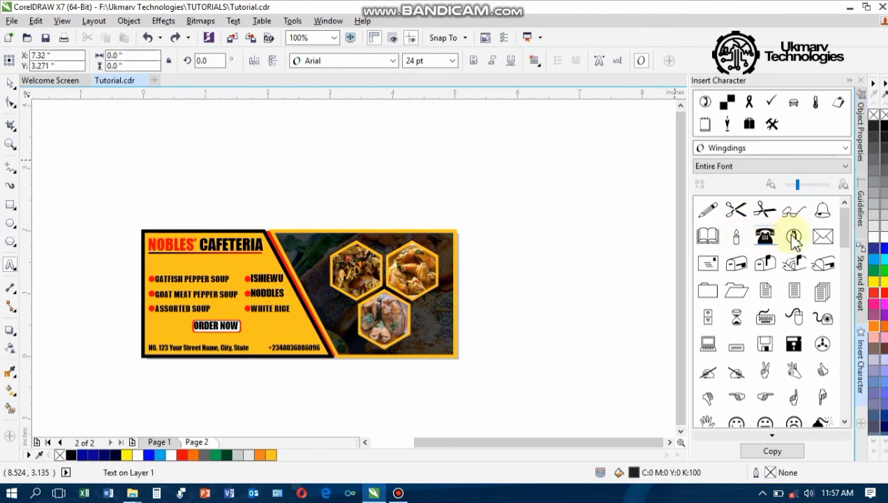
drag(797, 239, 612, 147)
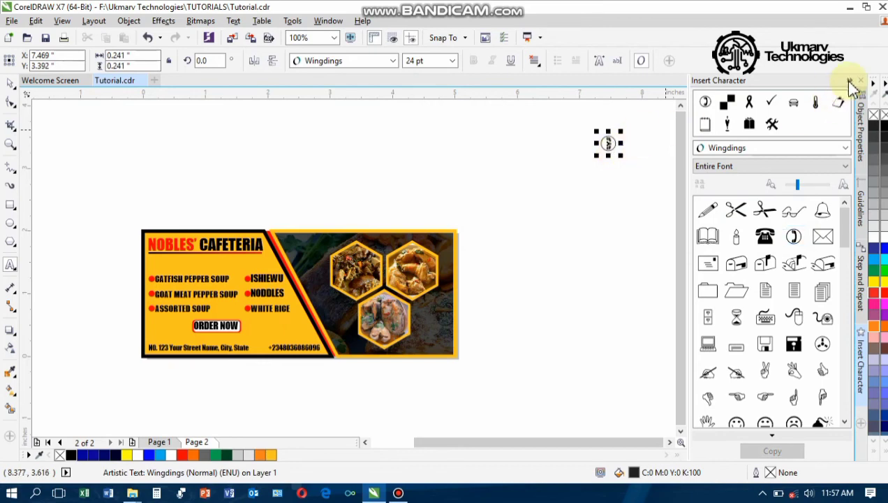
- Collapse the Insert Character docker and move the telephone symbol onto the layout, just above the phone number
click(848, 81)
click(754, 114)
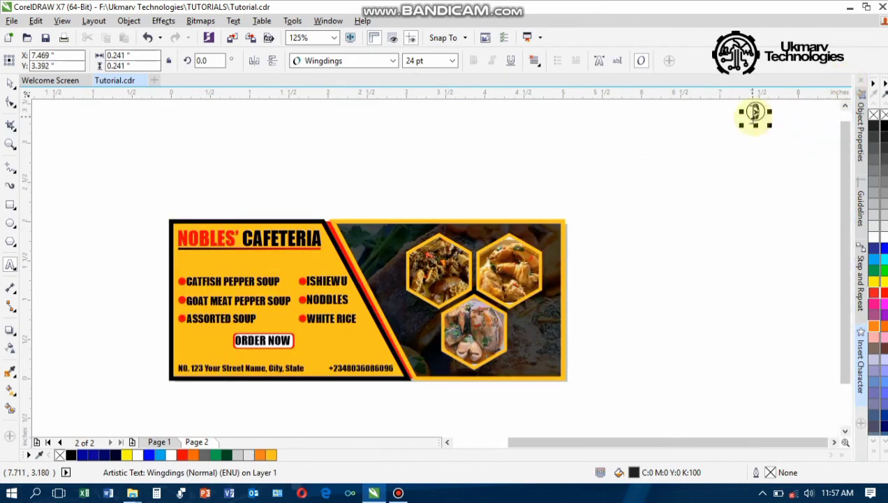
drag(755, 113, 360, 354)
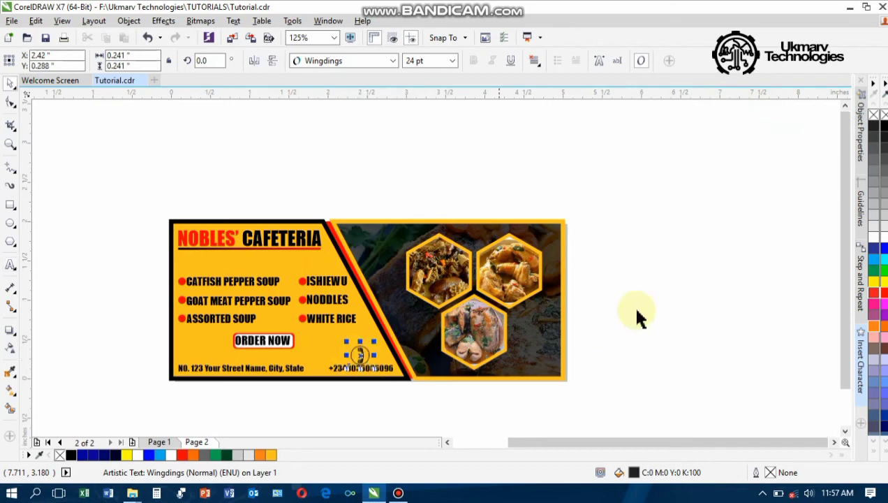
- Fill the telephone symbol with red and set its size to 12 pt
click(874, 292)
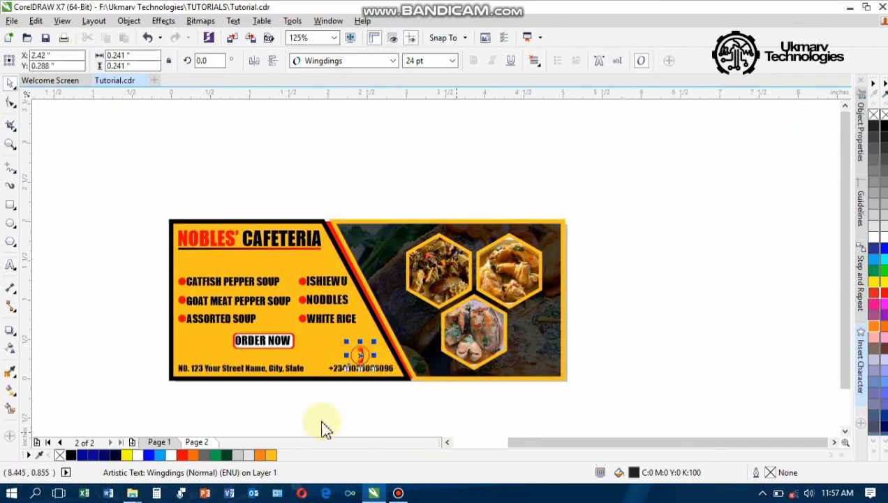
click(454, 61)
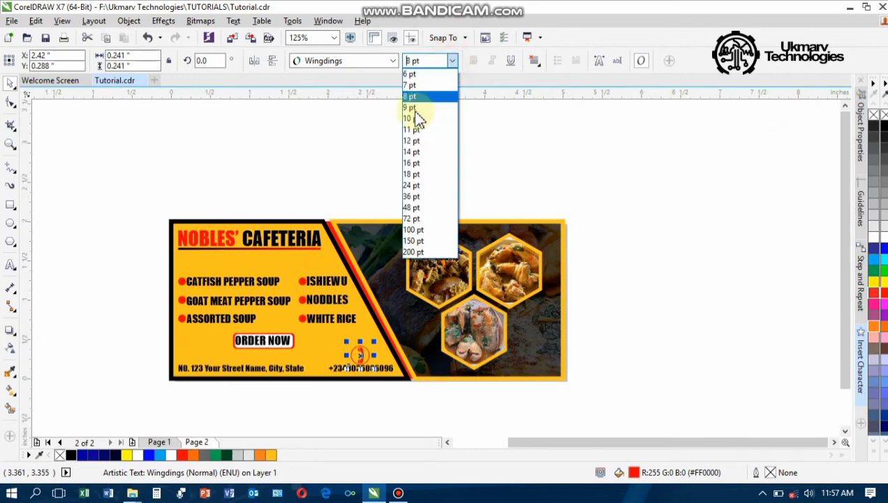
click(406, 138)
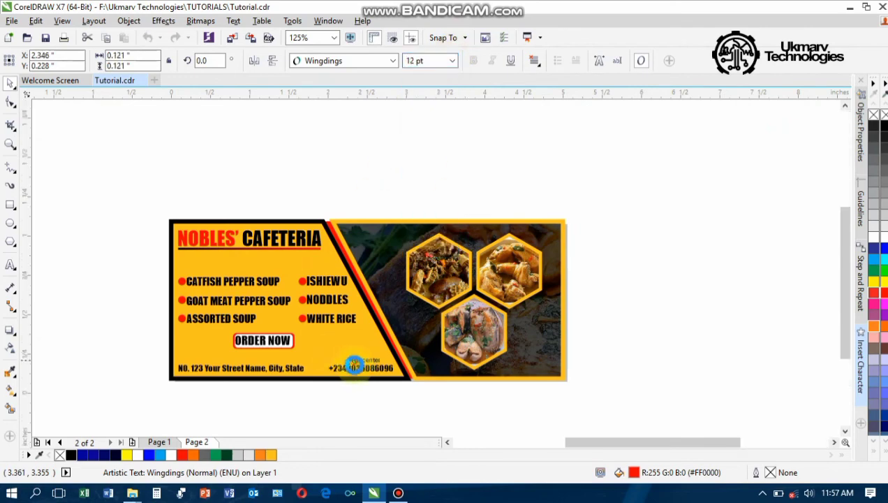
- Centre the telephone symbol horizontally over the phone number and move it slightly upward to leave a small gap
scroll(355, 368, up, 1)
scroll(357, 374, up, 1)
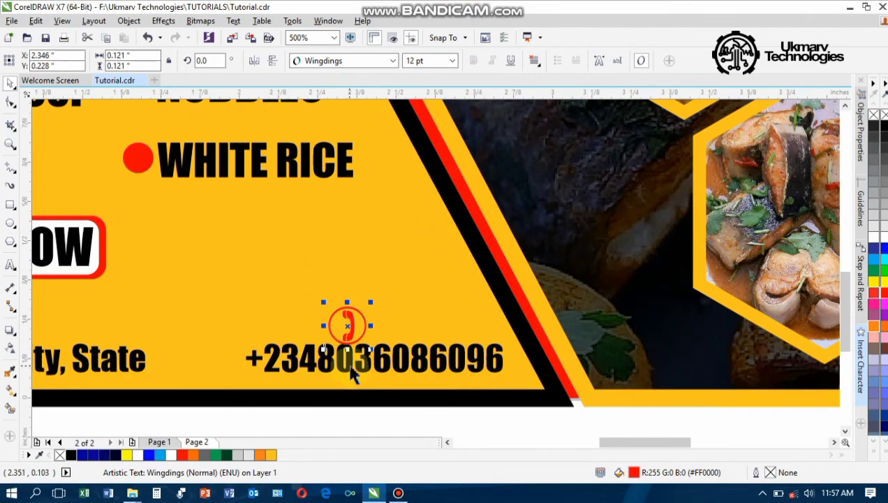
shift+click(351, 368)
key(c)
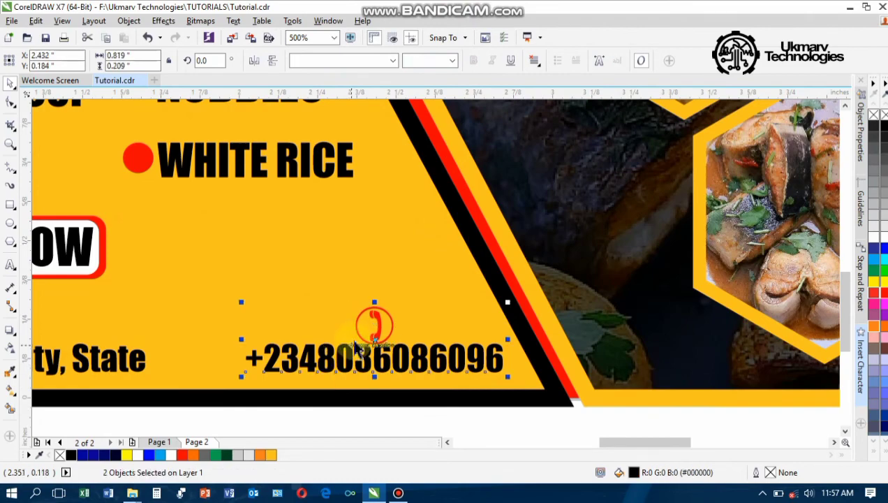
scroll(386, 351, down, 1)
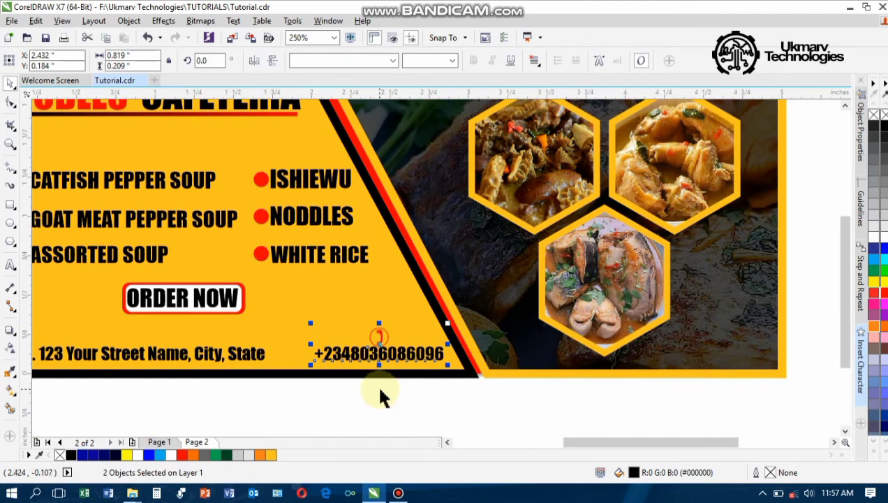
click(378, 337)
scroll(383, 338, up, 1)
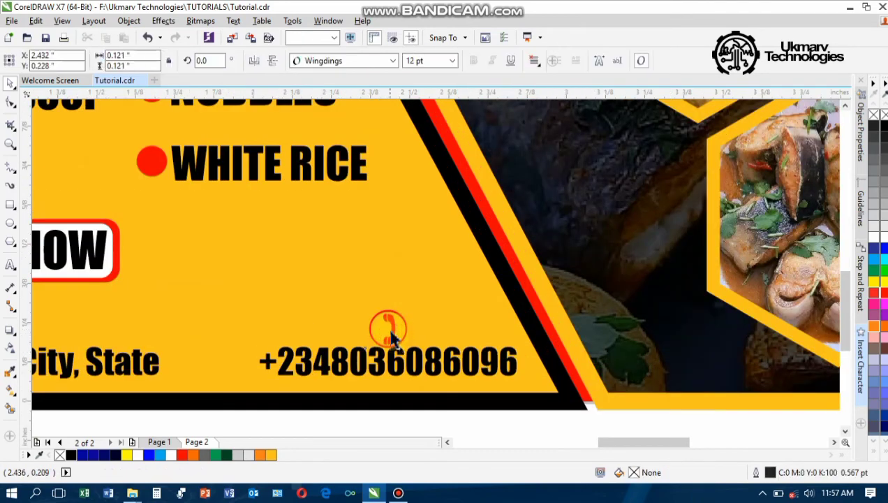
drag(393, 337, 390, 326)
- Import Location 2.png from the ICONS folder and place it about 0.116 by 0.162 inches above the start of the address line
scroll(388, 327, down, 2)
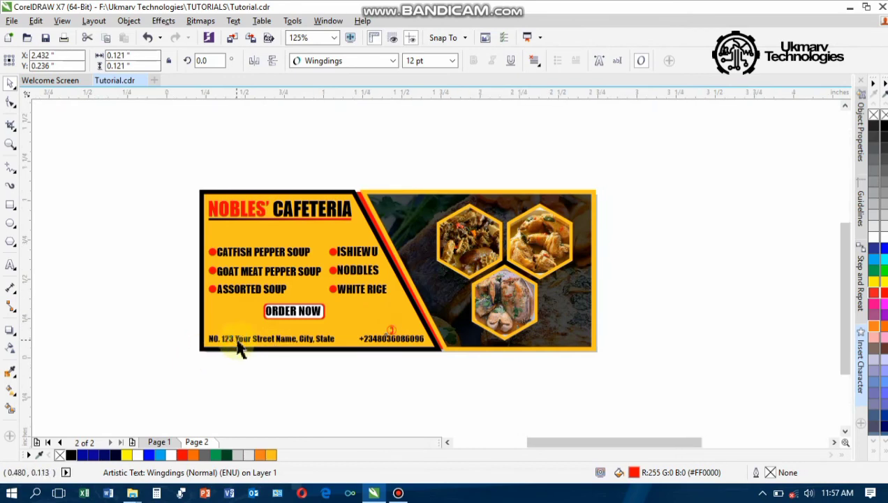
scroll(217, 338, up, 2)
scroll(164, 342, up, 1)
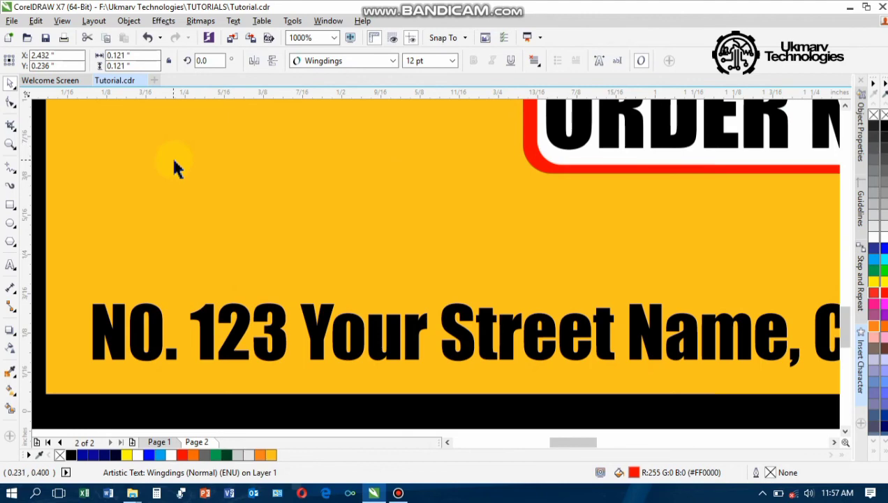
click(231, 38)
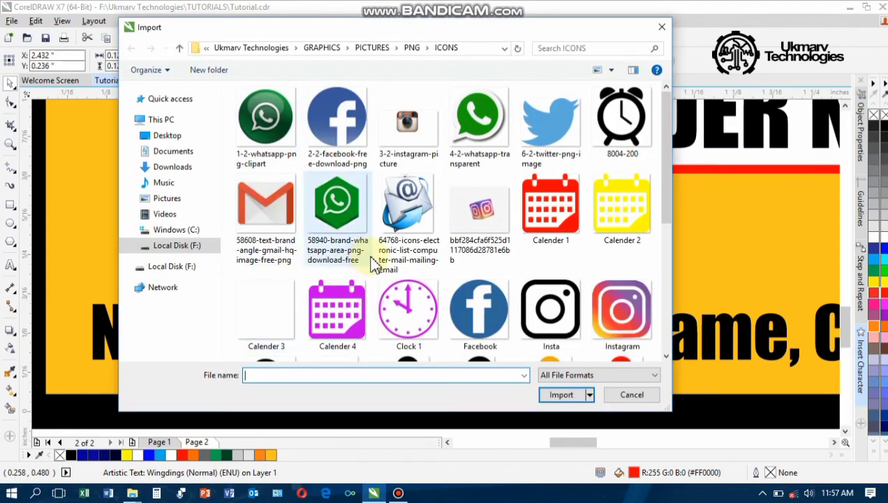
scroll(373, 259, down, 5)
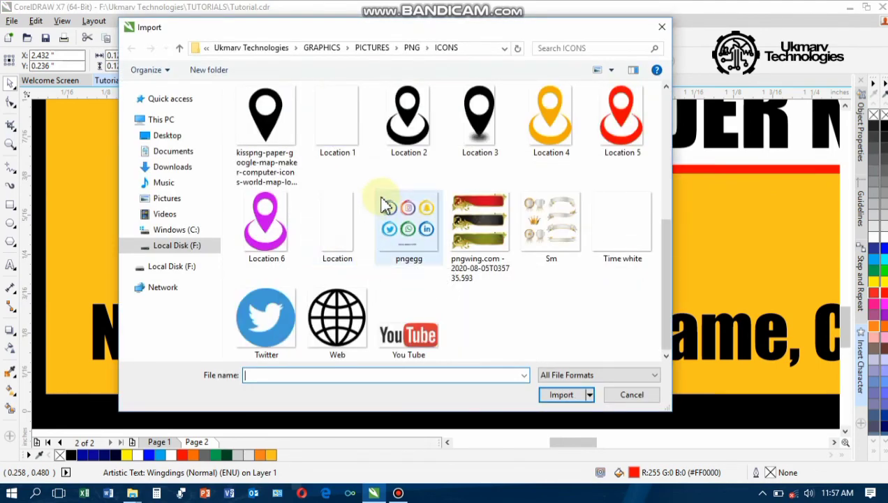
double_click(401, 140)
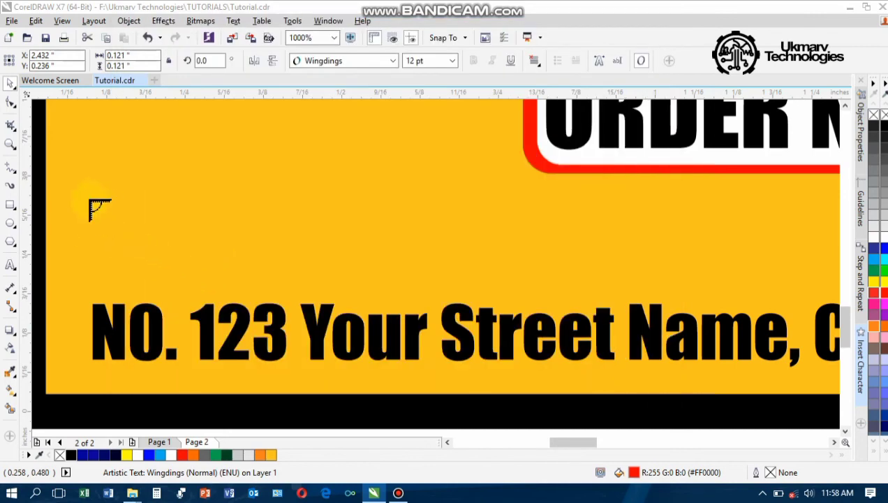
drag(90, 201, 162, 302)
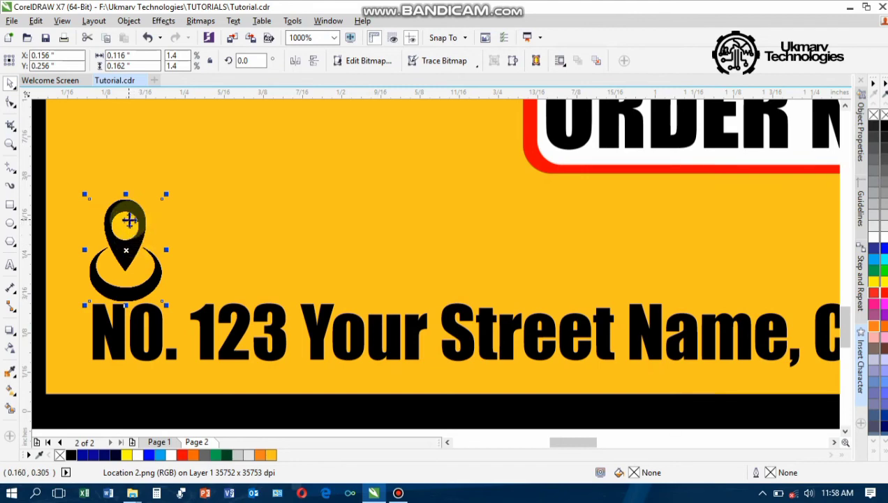
- Convert the location icon to vector with a Clipart outline trace, reducing the bitmap and deleting the original image
click(427, 62)
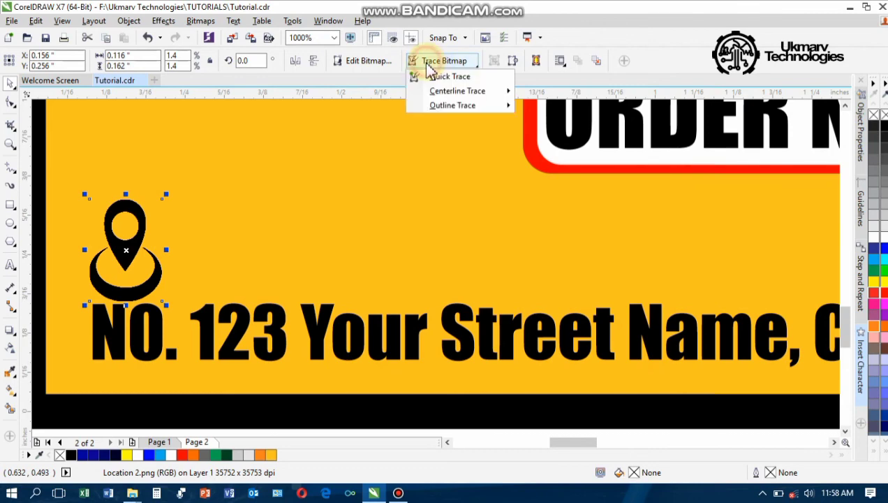
mouse_move(464, 109)
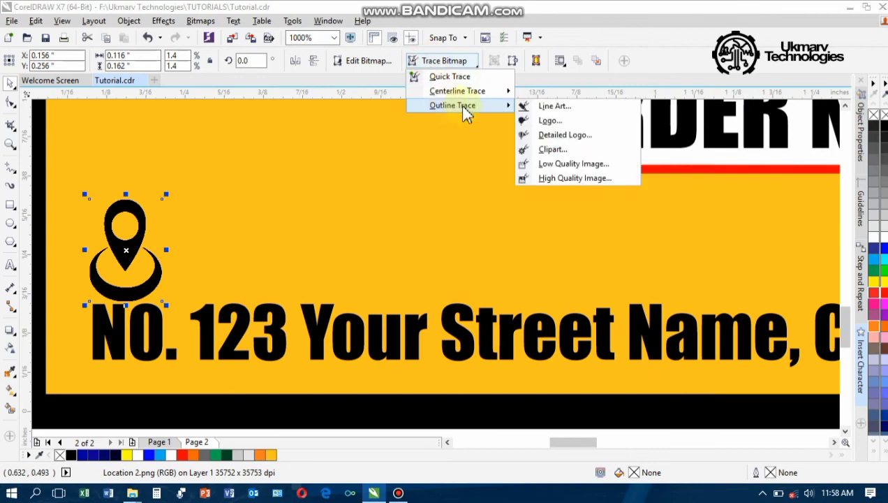
click(555, 149)
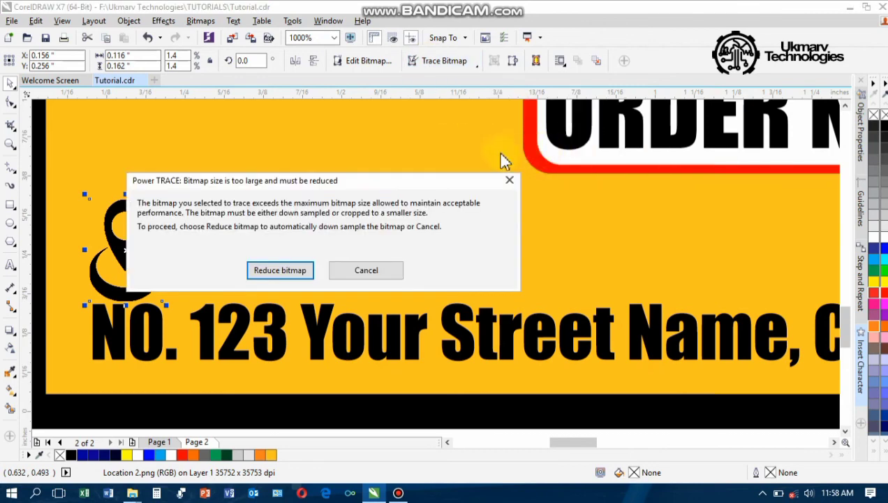
click(281, 274)
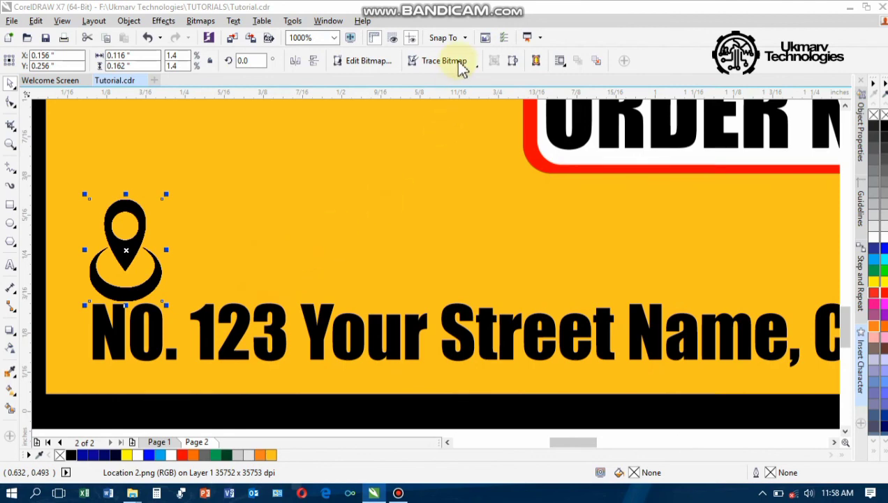
click(479, 67)
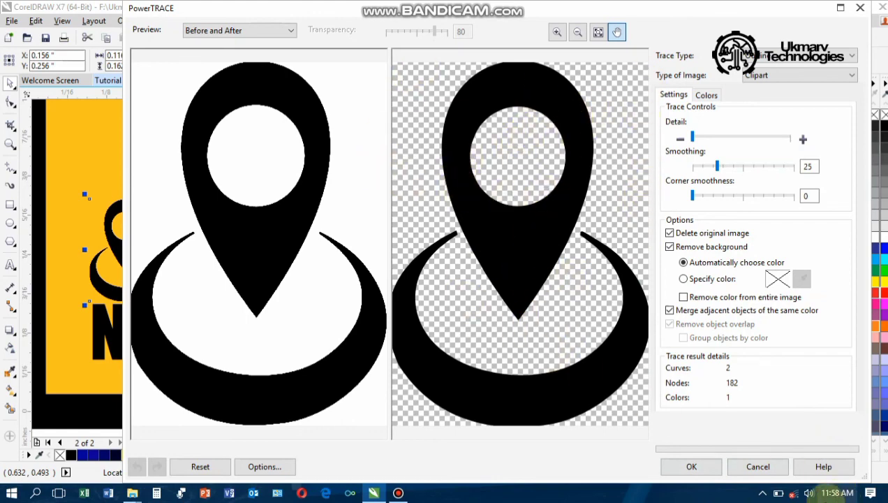
click(704, 470)
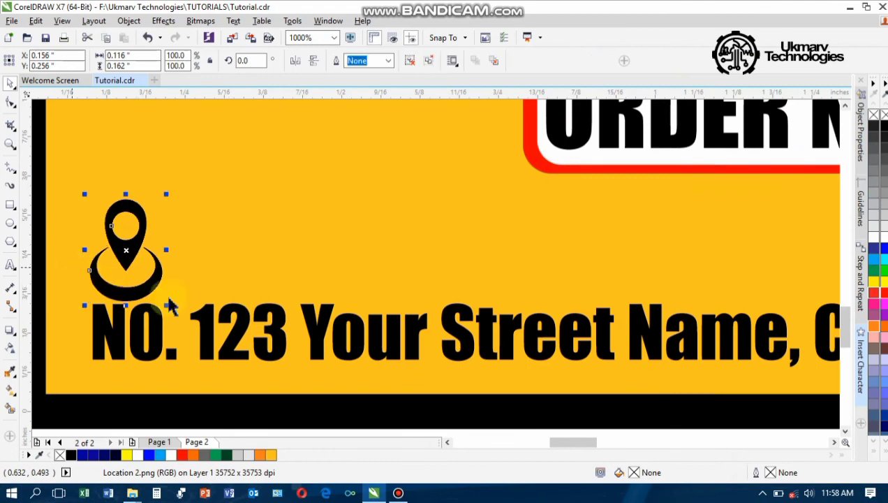
- Fill the traced location icon with red and align it to the left edge of the address line
click(874, 292)
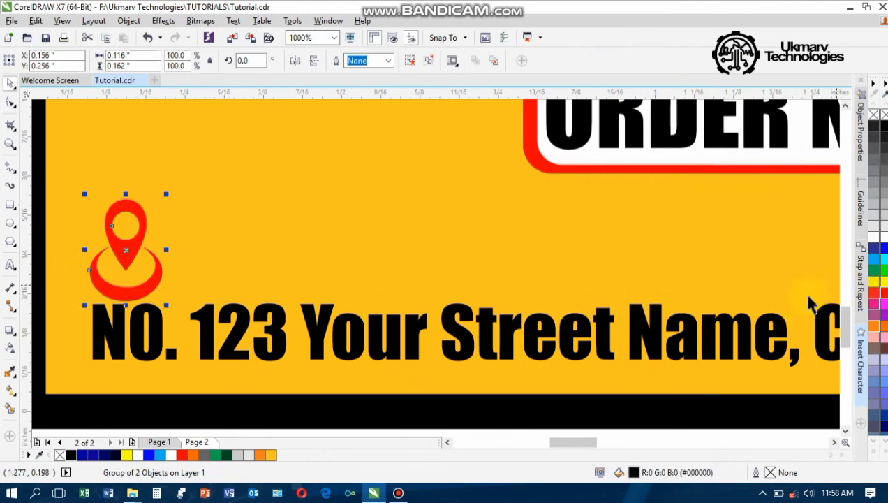
shift+click(111, 338)
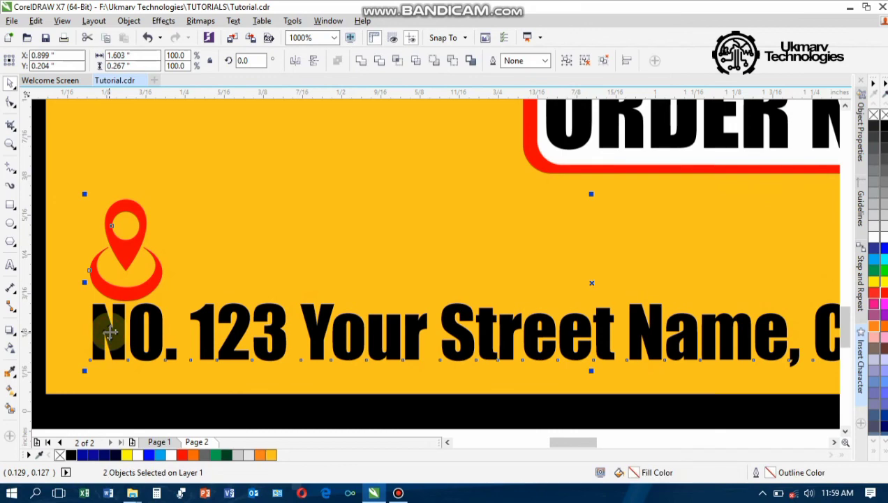
key(l)
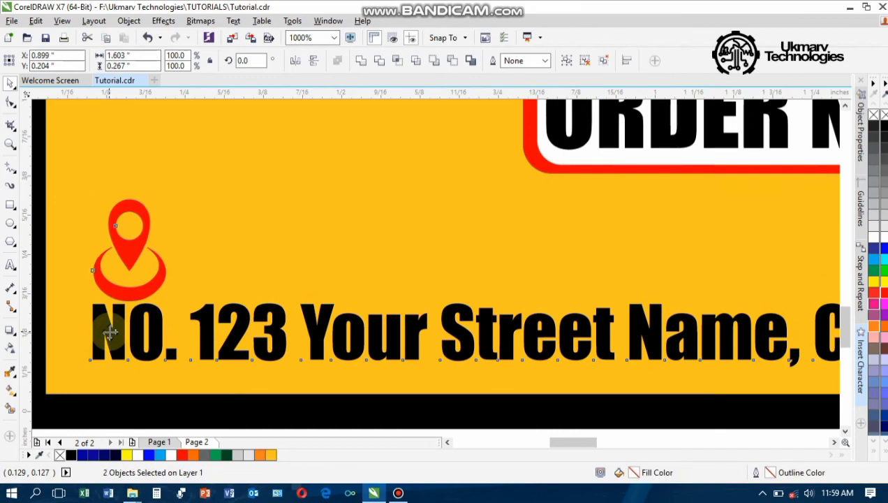
scroll(110, 332, down, 3)
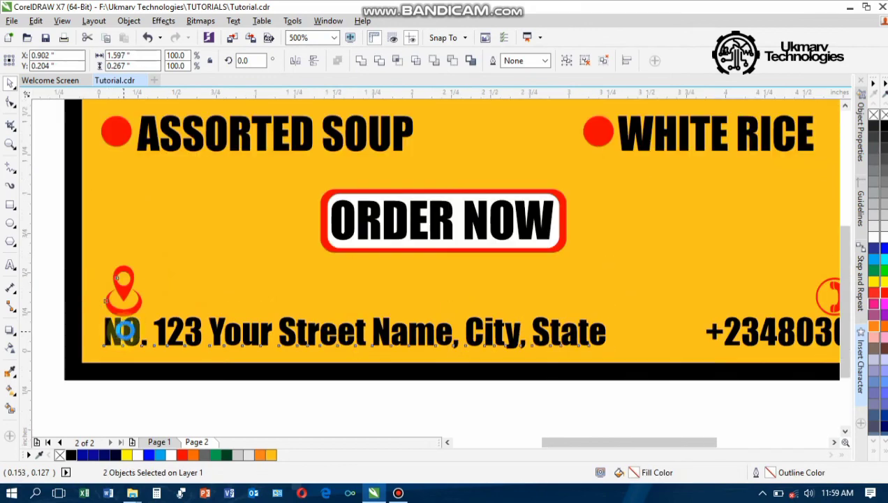
scroll(137, 391, down, 2)
click(139, 366)
click(141, 354)
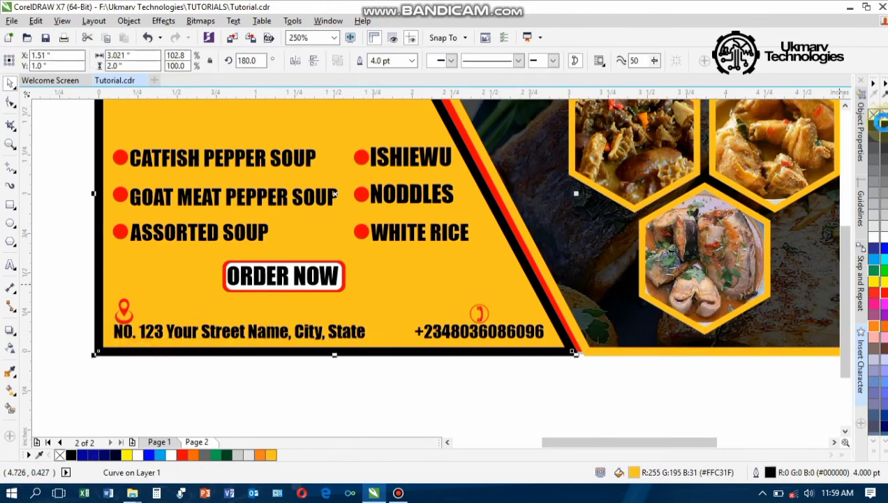
scroll(548, 334, down, 2)
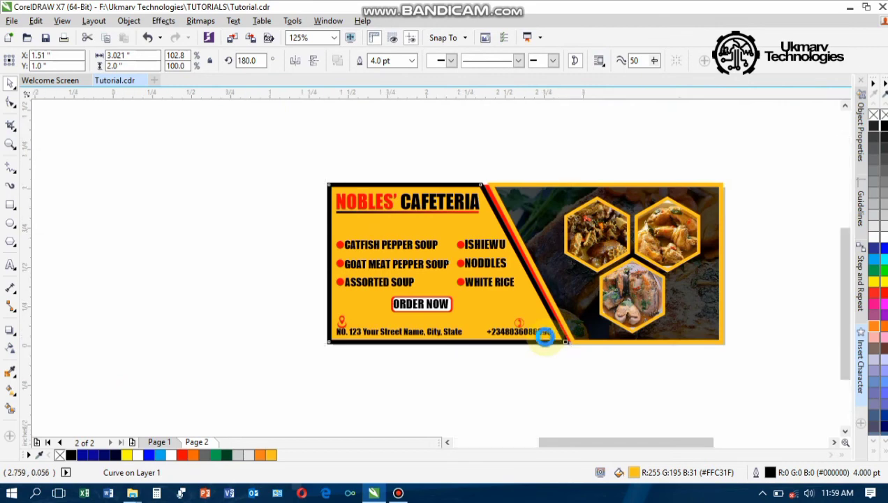
scroll(544, 336, up, 2)
scroll(559, 339, down, 2)
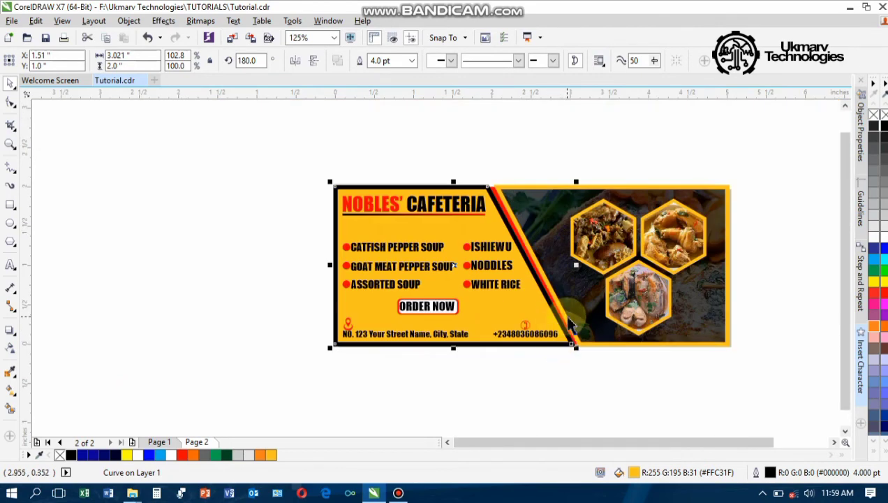
click(472, 401)
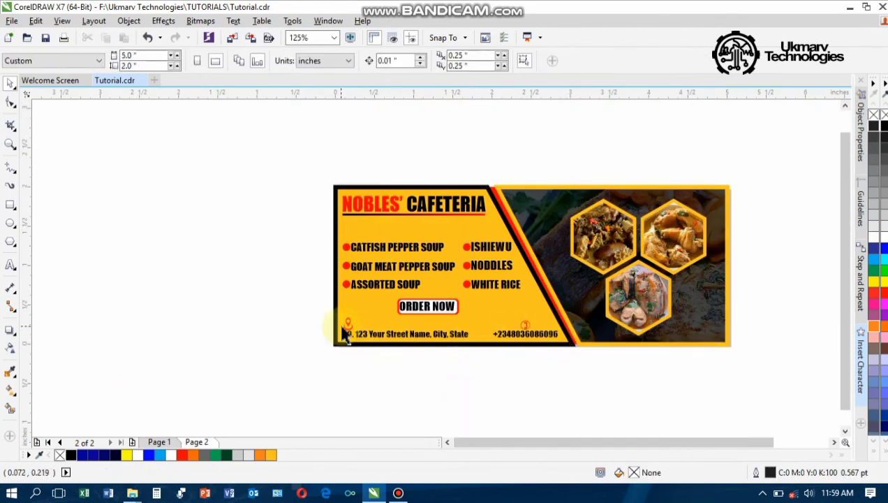
- Scale the location icon down proportionally and align its left edge with the address line again
scroll(347, 328, up, 4)
click(333, 287)
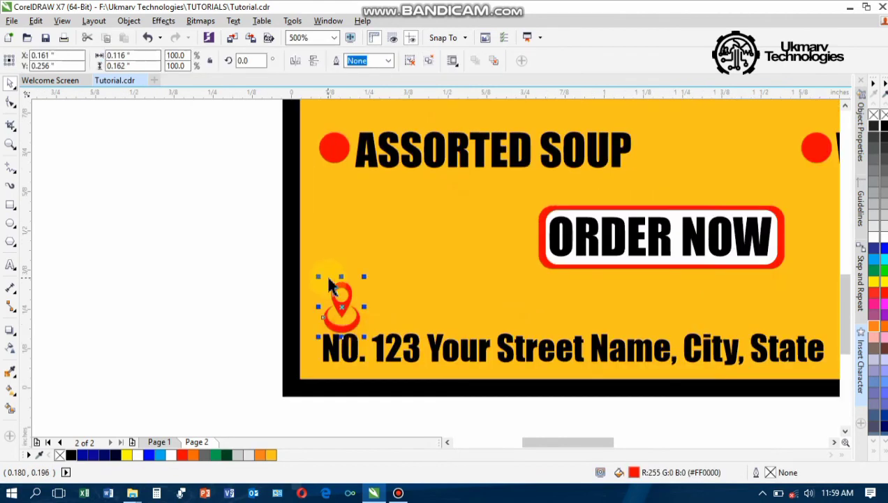
drag(318, 276, 325, 289)
click(345, 315)
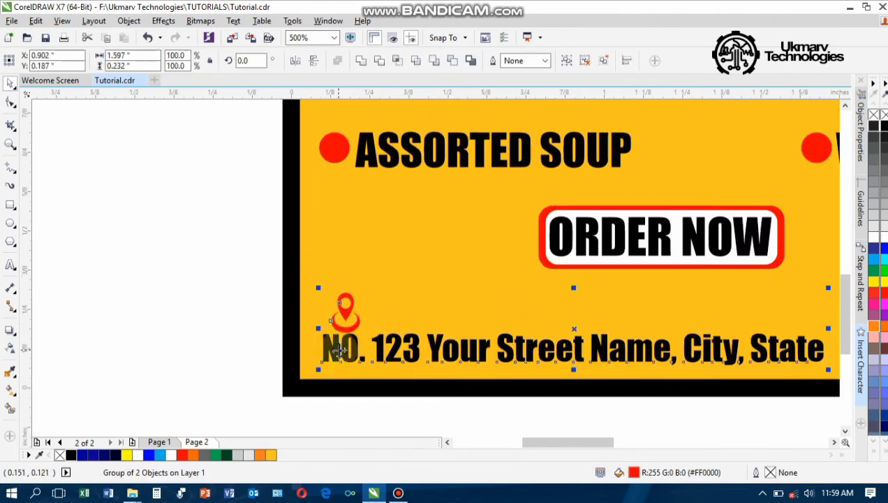
key(ctrl+u)
scroll(342, 351, down, 2)
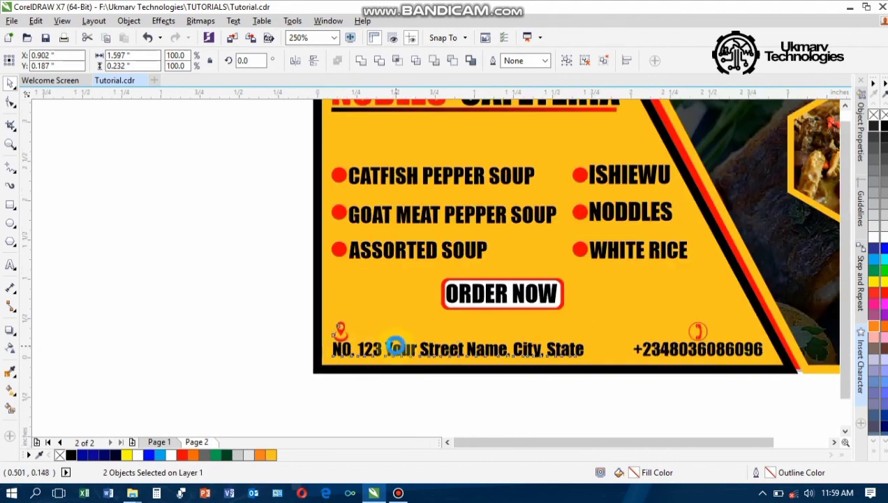
scroll(395, 345, down, 2)
click(628, 384)
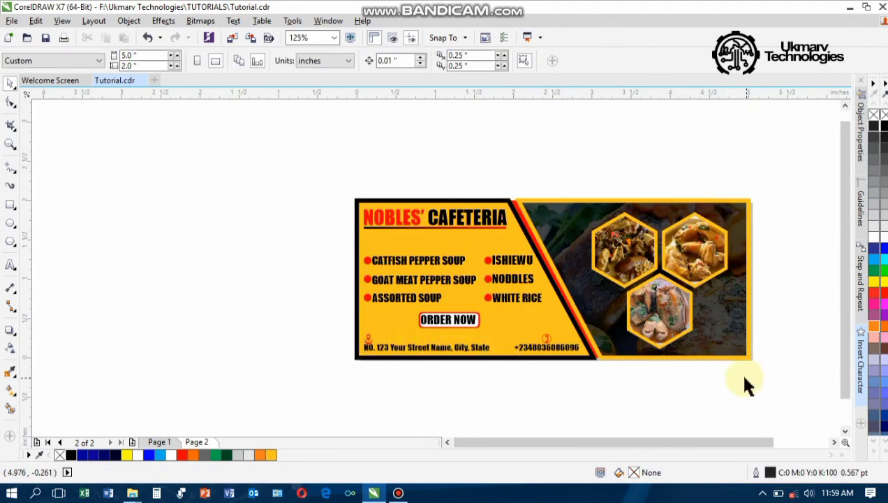
- Zoom in to fit the whole layout and check the finished design in full-screen preview
key(z)
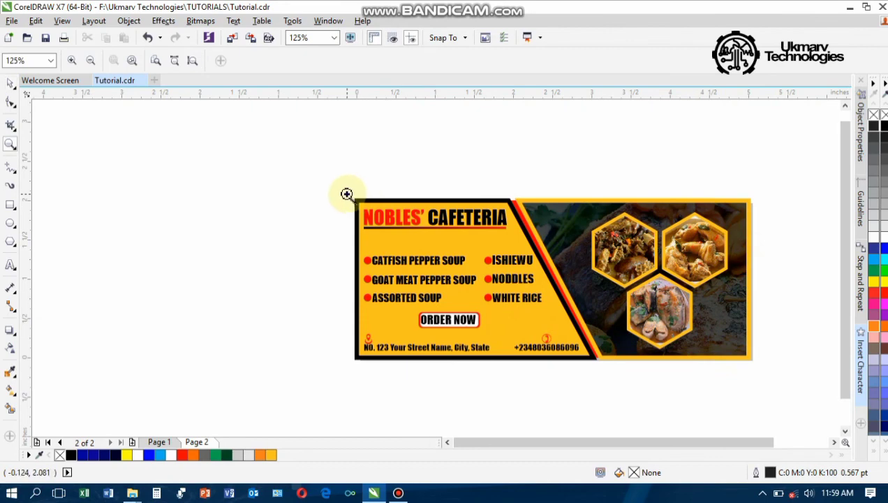
drag(346, 194, 758, 370)
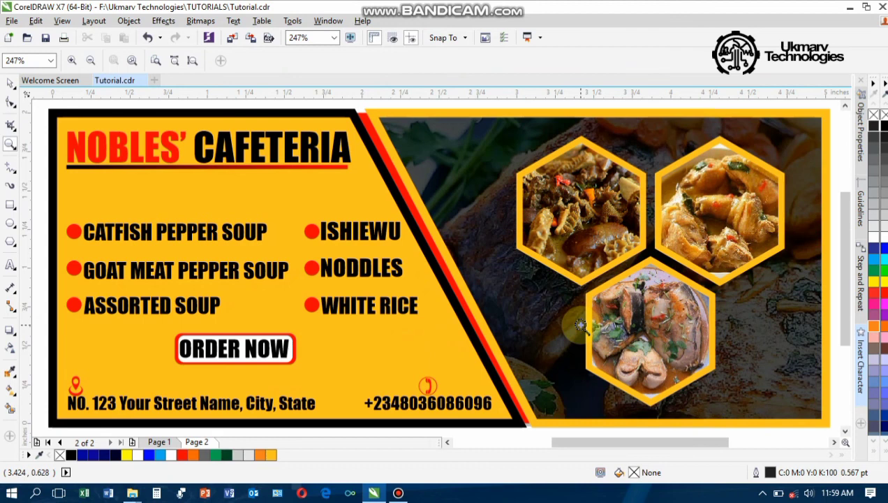
key(space)
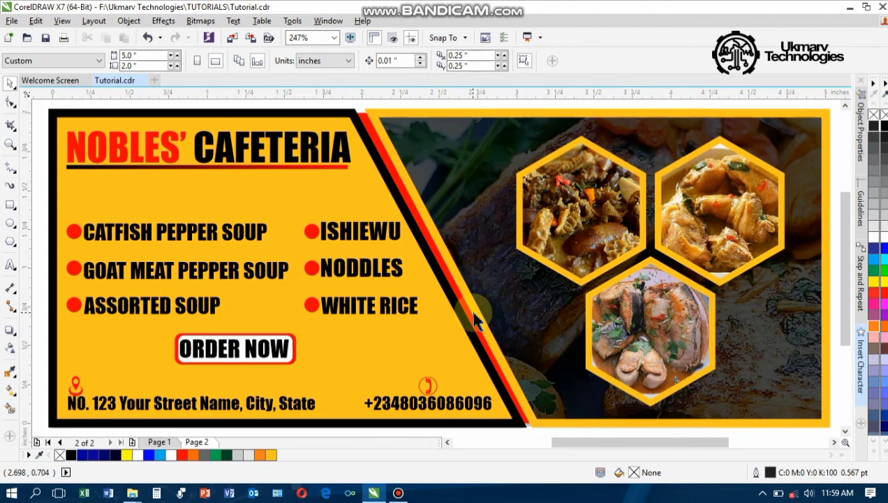
key(F9)
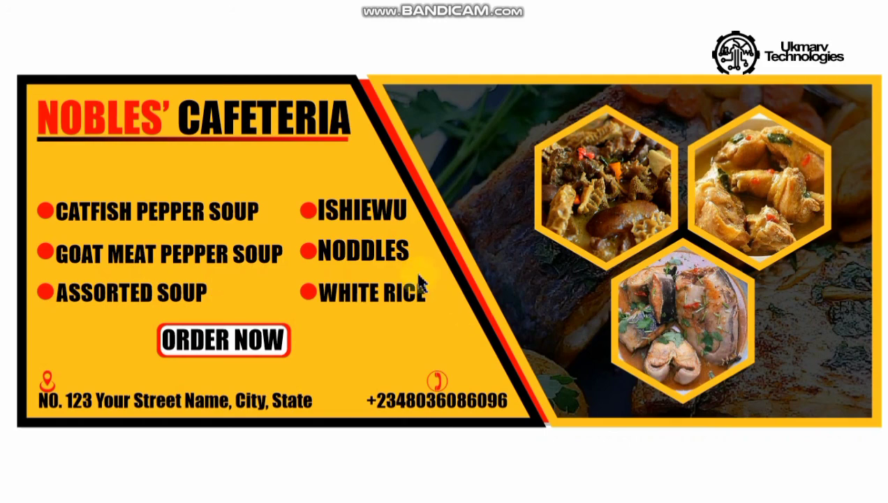
key(Escape)
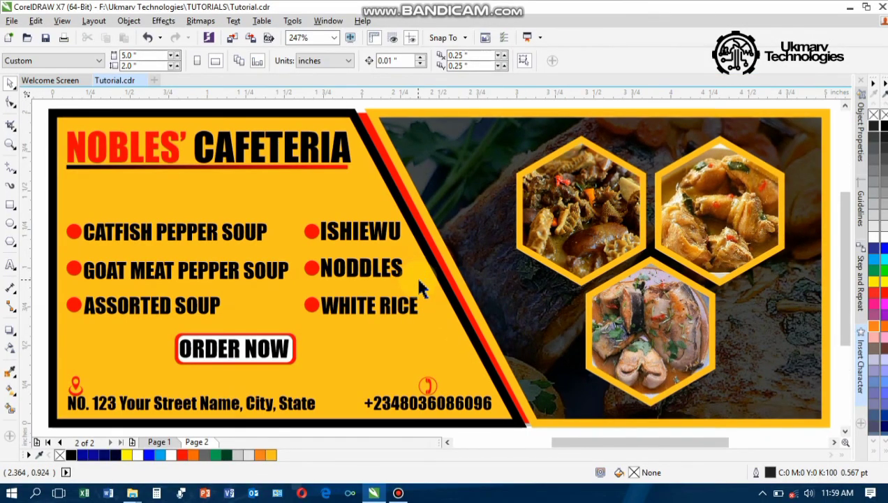